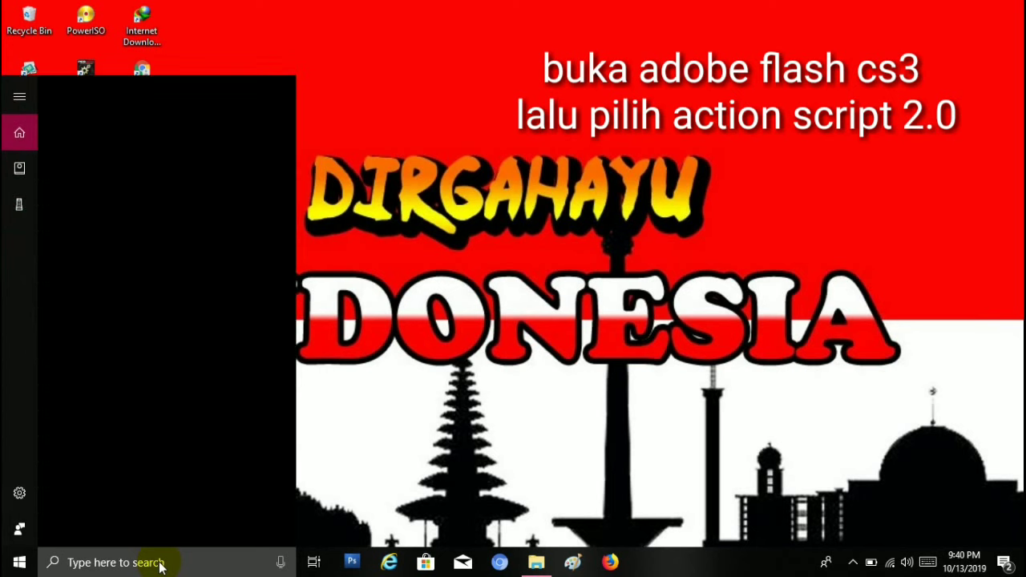
Launch Adobe Flash CS3 Professional and create a new Flash File (ActionScript 2.0)
click(160, 564)
text(f)
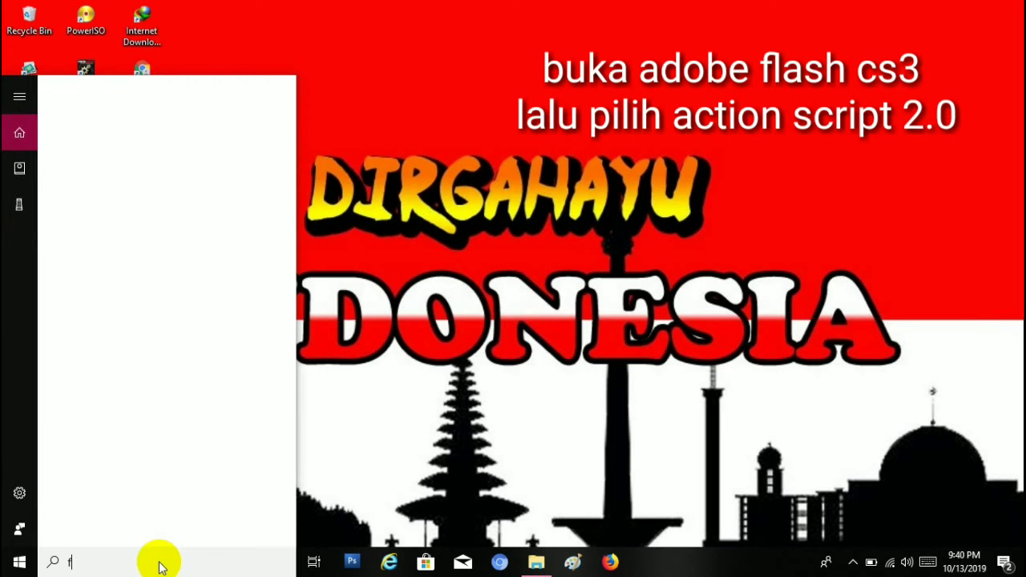
text(las)
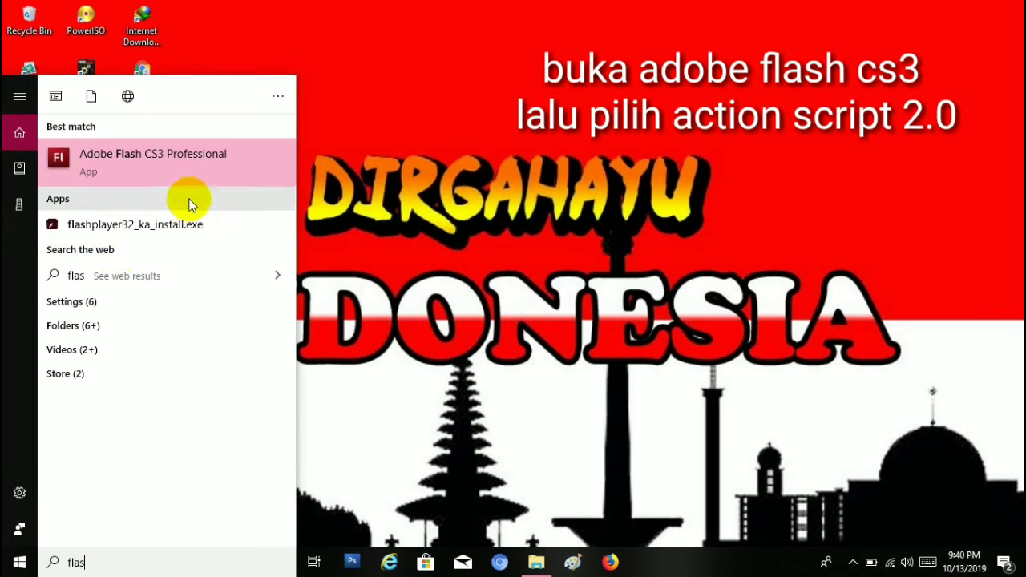
click(198, 170)
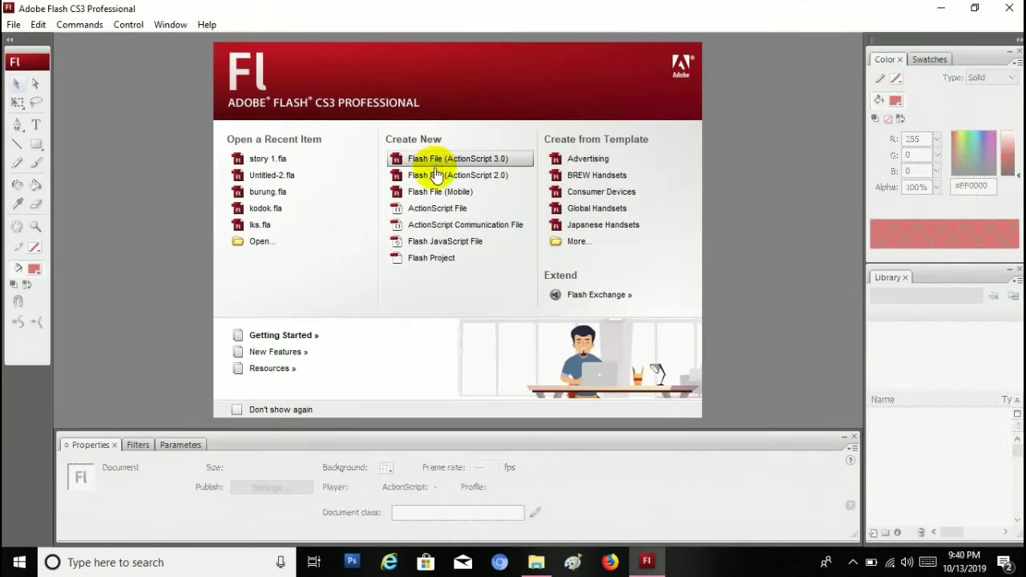
click(478, 184)
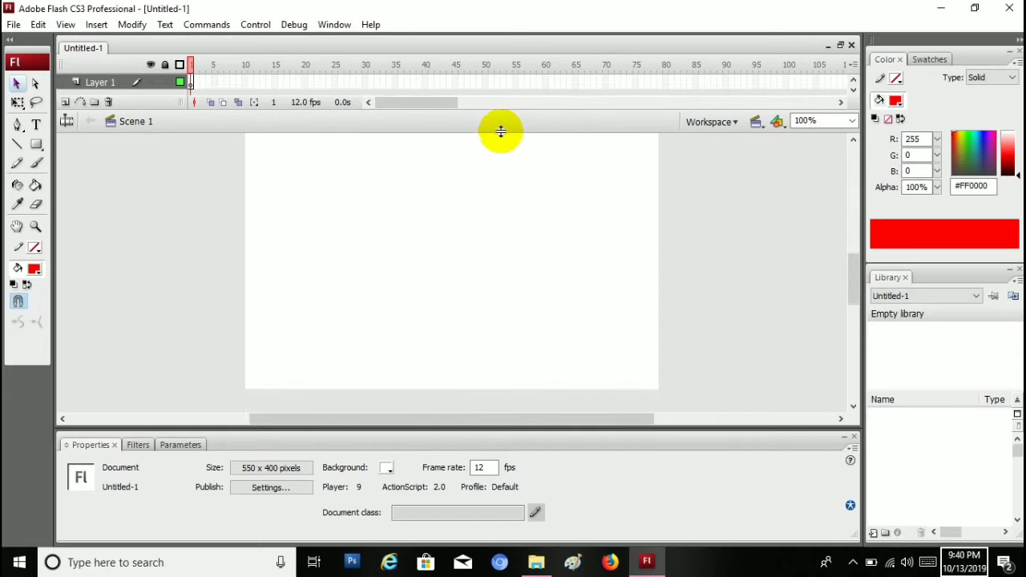
Set the document dimensions to 800 px wide by 650 px high
drag(500, 131, 500, 143)
mouse_move(850, 290)
mouse_down()
mouse_move(839, 257)
mouse_move(848, 284)
mouse_up()
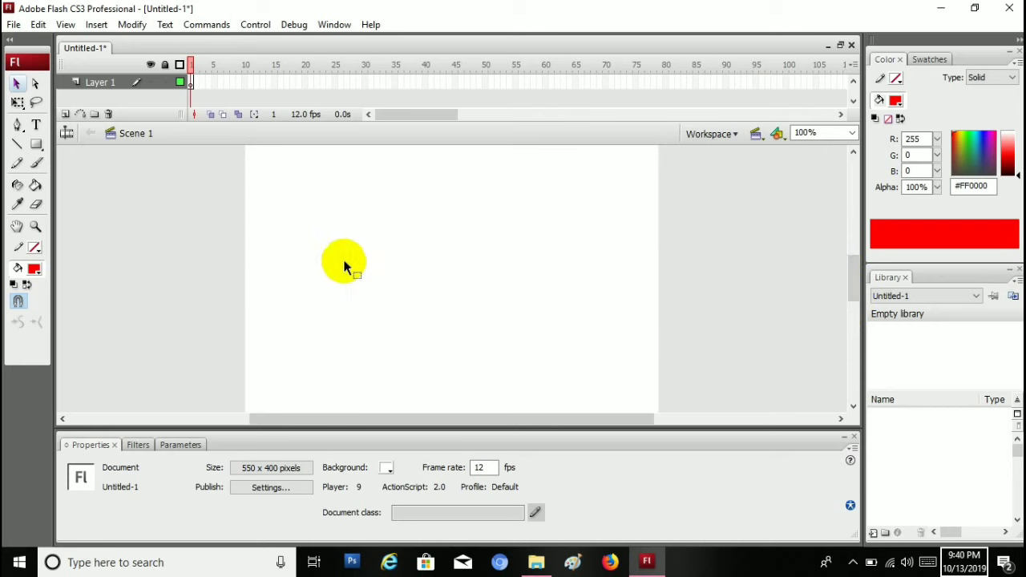
click(261, 473)
drag(517, 172, 605, 131)
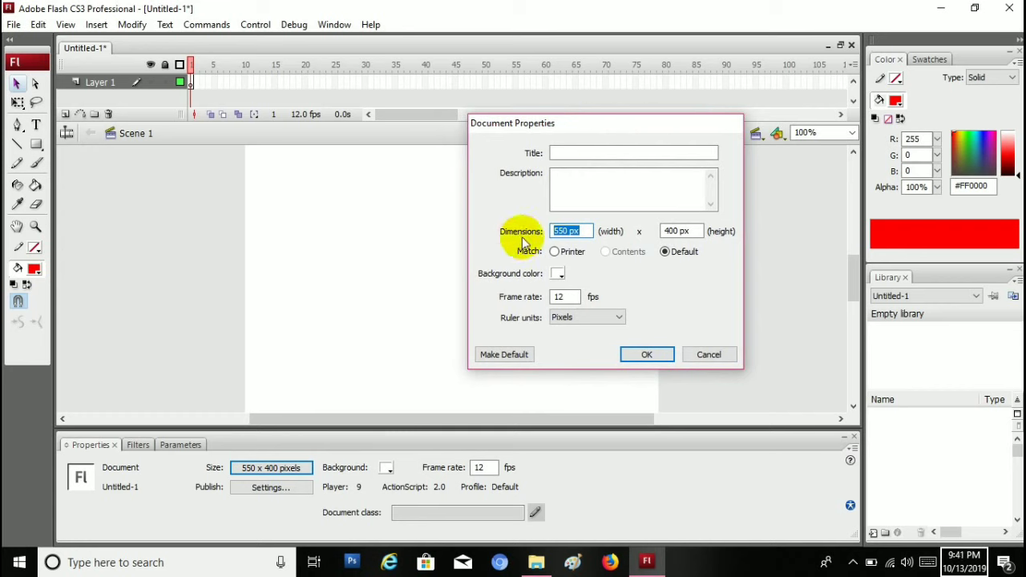
text(800)
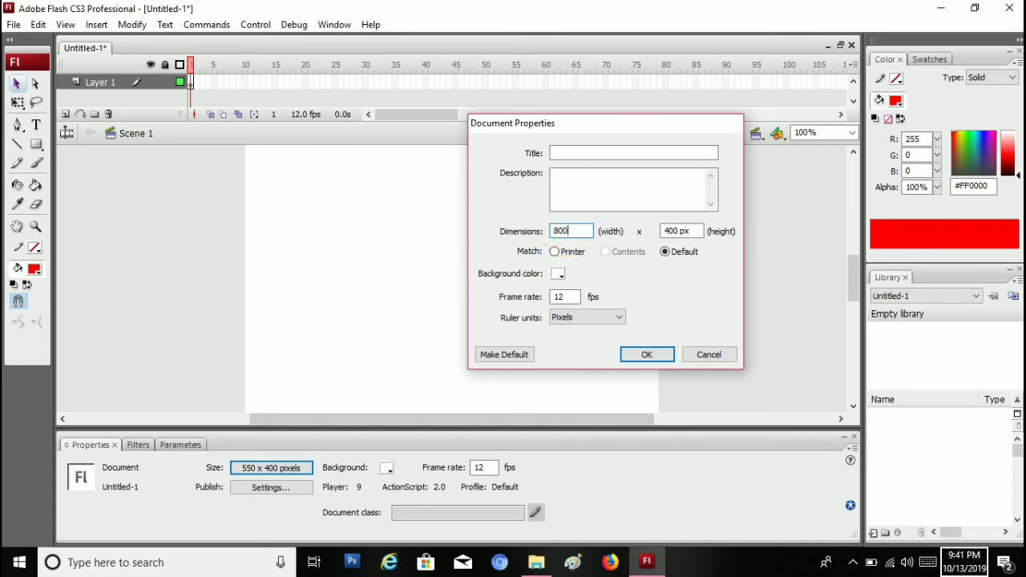
double_click(678, 231)
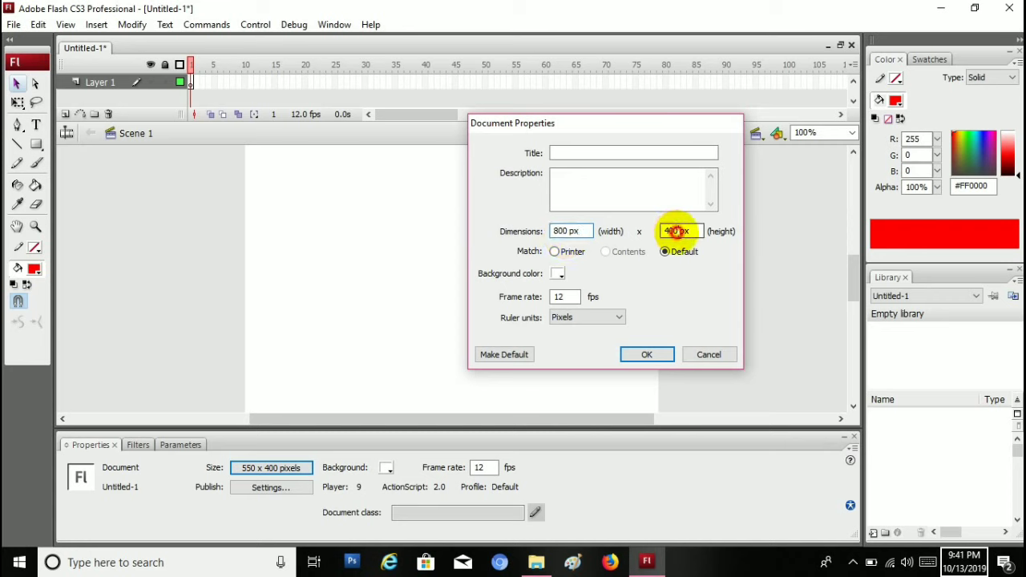
text(65)
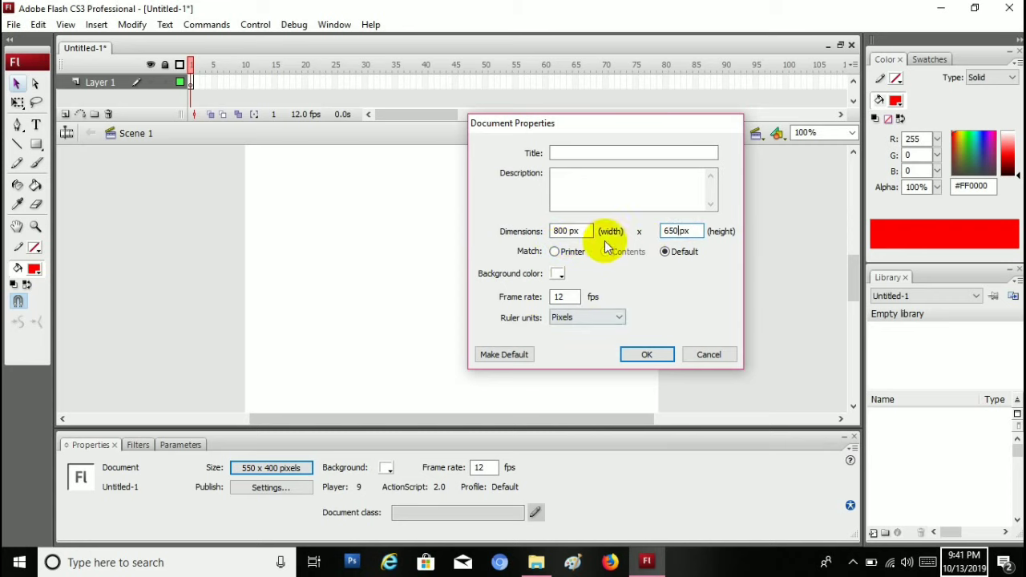
click(648, 357)
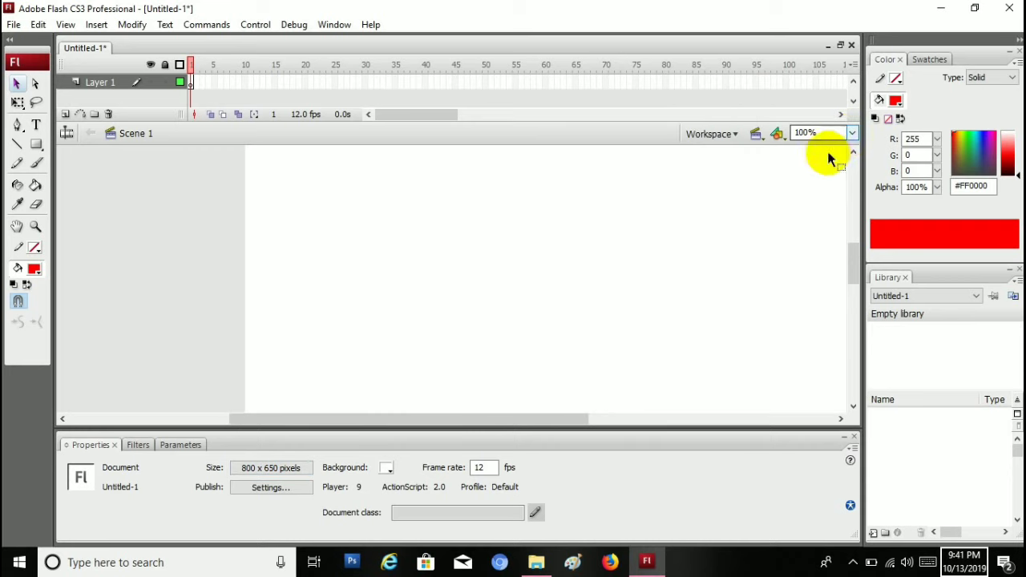
Rename Layer 1 as "langit" in its layer properties
drag(477, 417, 507, 423)
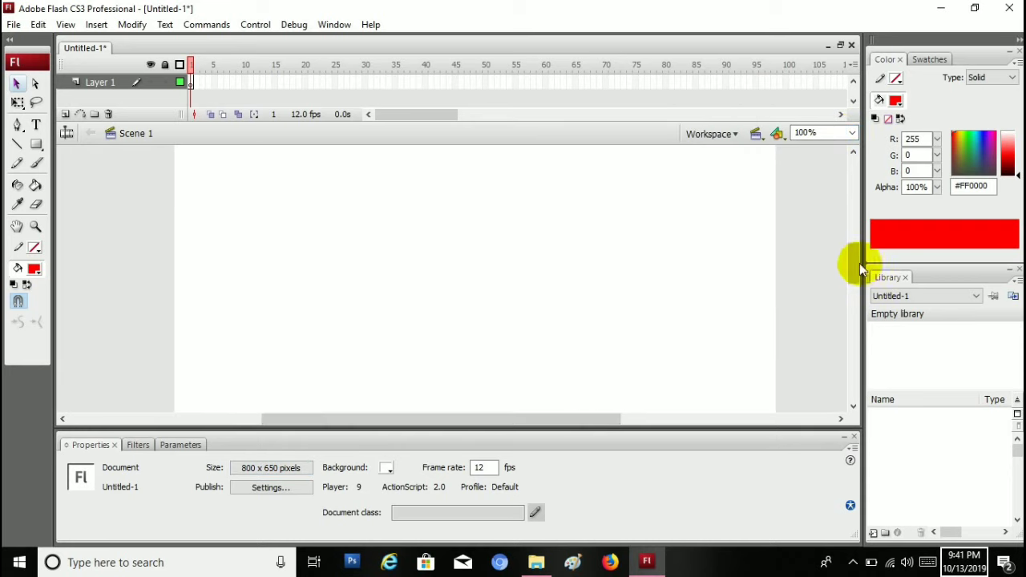
mouse_move(860, 263)
mouse_down()
mouse_move(852, 333)
mouse_move(842, 240)
mouse_move(850, 311)
mouse_move(851, 278)
mouse_up()
click(851, 133)
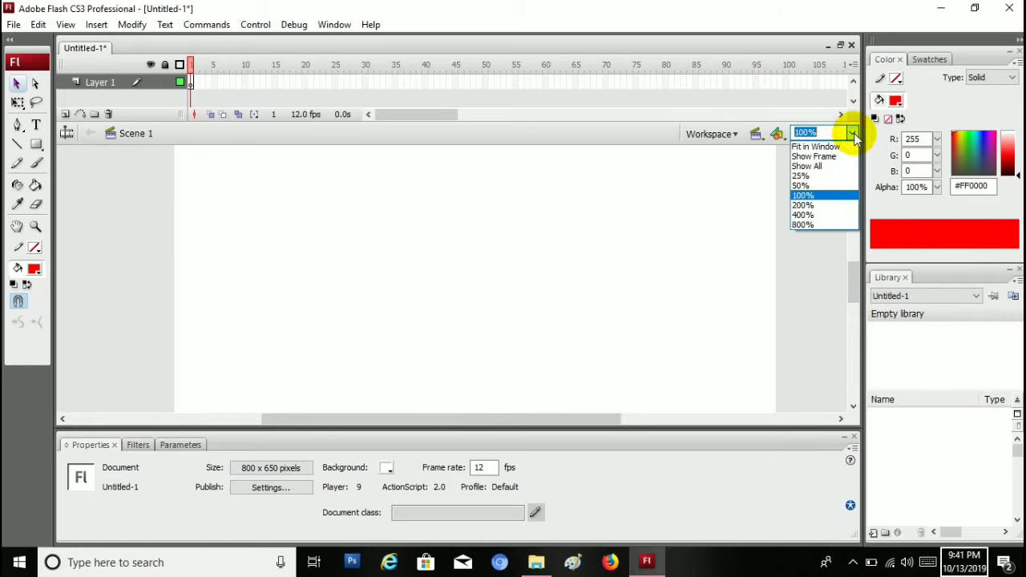
click(815, 156)
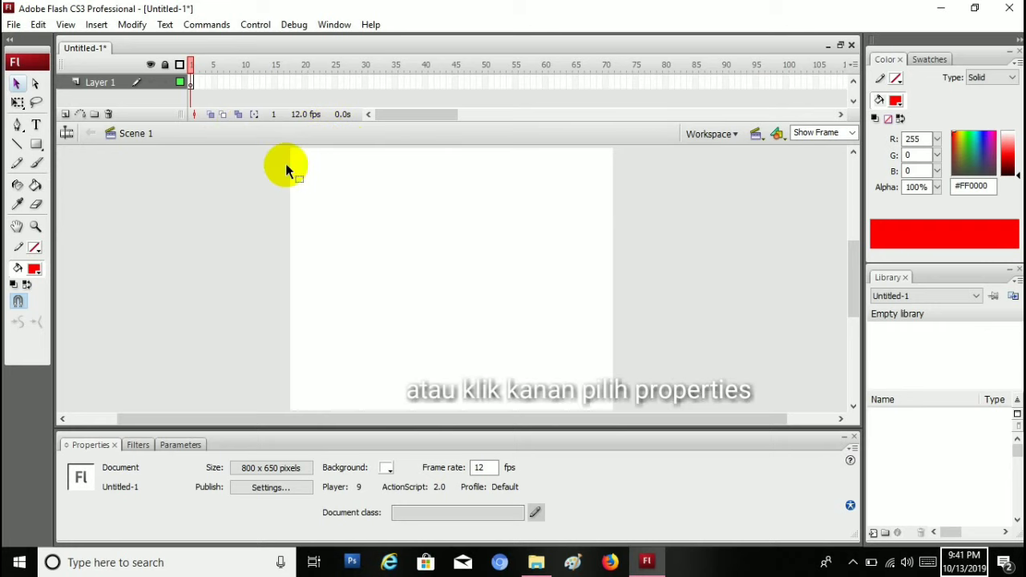
click(104, 81)
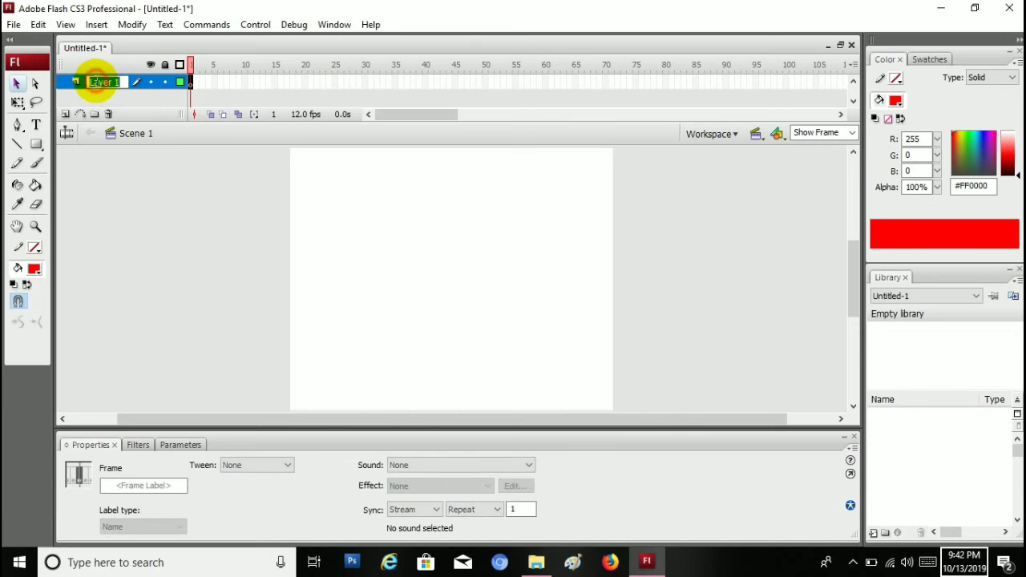
right_click(118, 89)
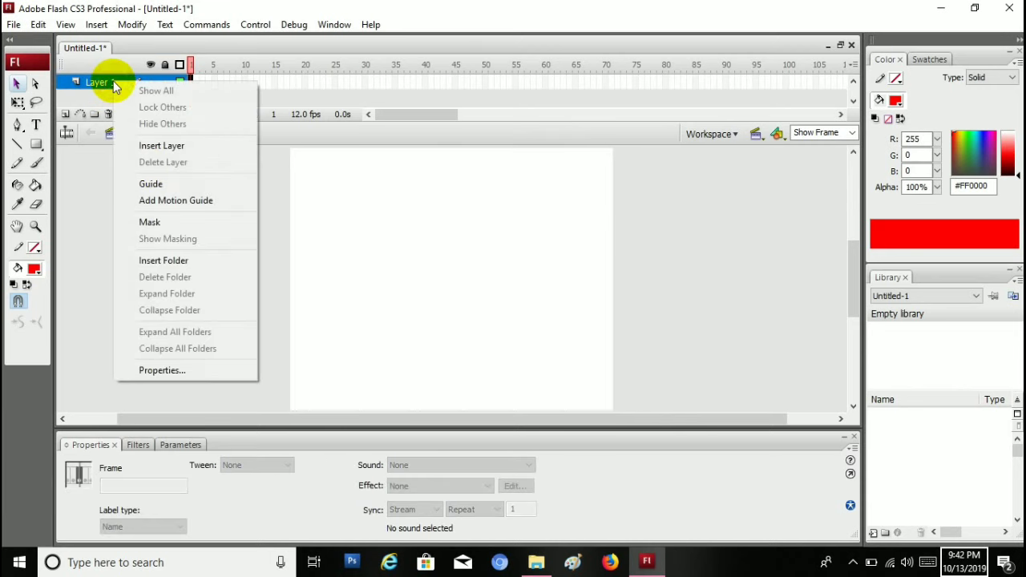
click(162, 369)
text(lan)
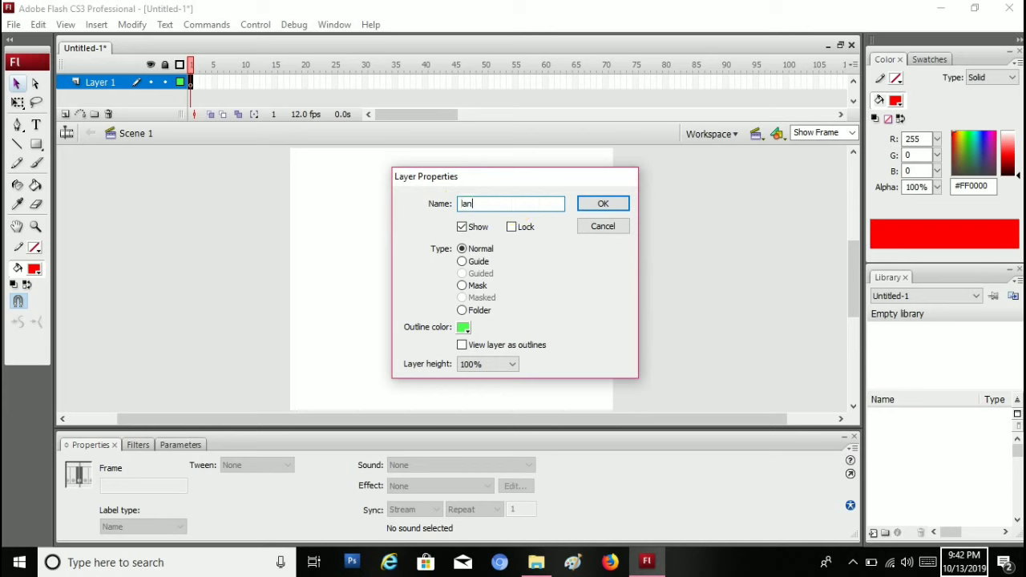
text(git)
click(603, 204)
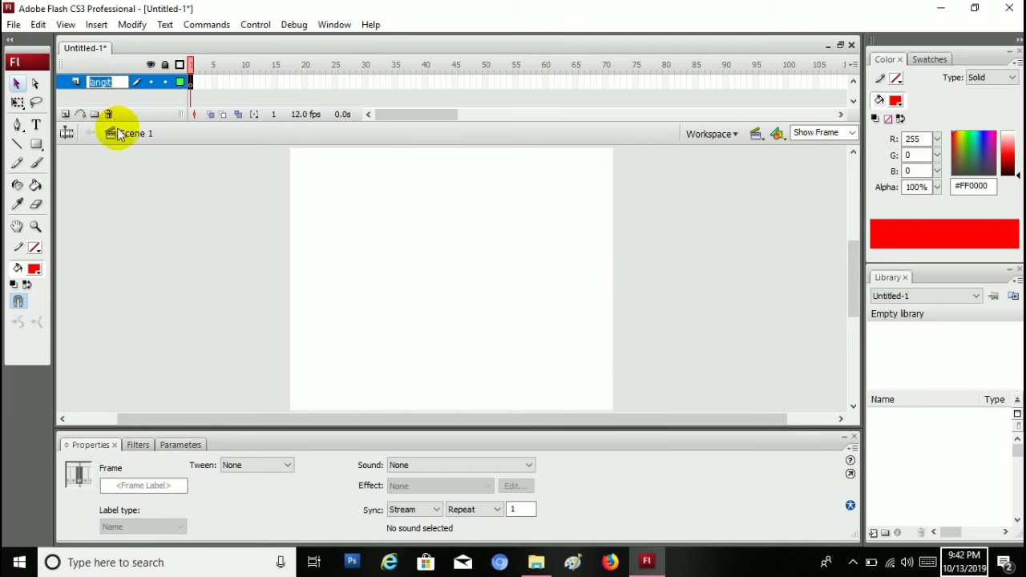
click(148, 151)
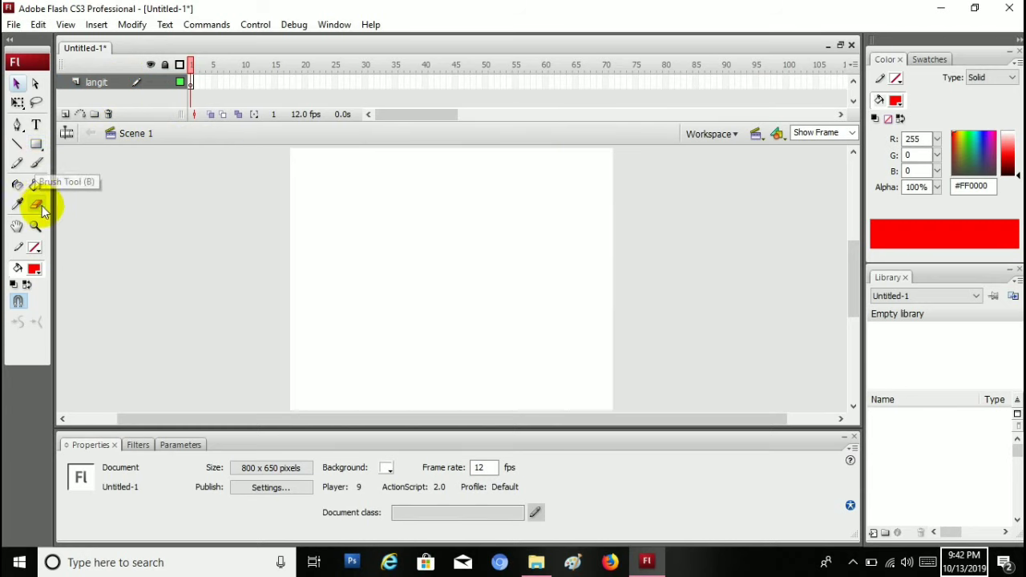
Draw a rectangle in the middle of the stage with no stroke and a linear gradient fill from #00CCFF to white
drag(32, 146, 69, 163)
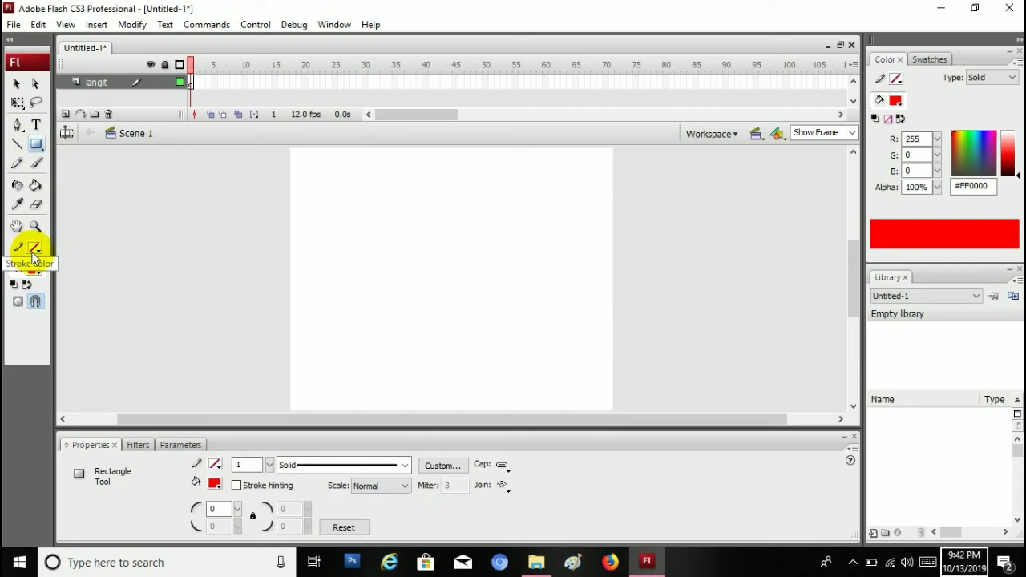
click(34, 248)
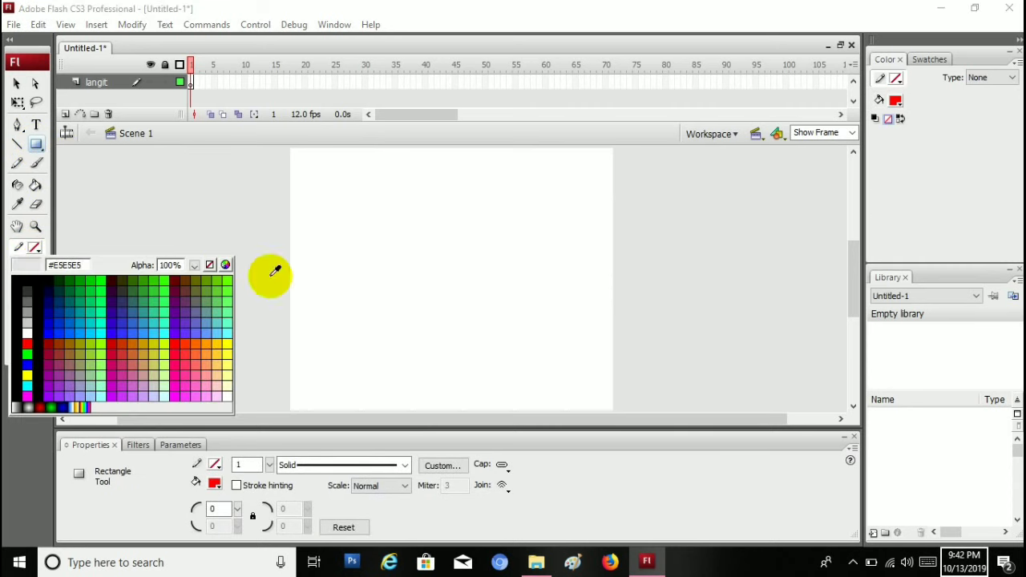
click(210, 265)
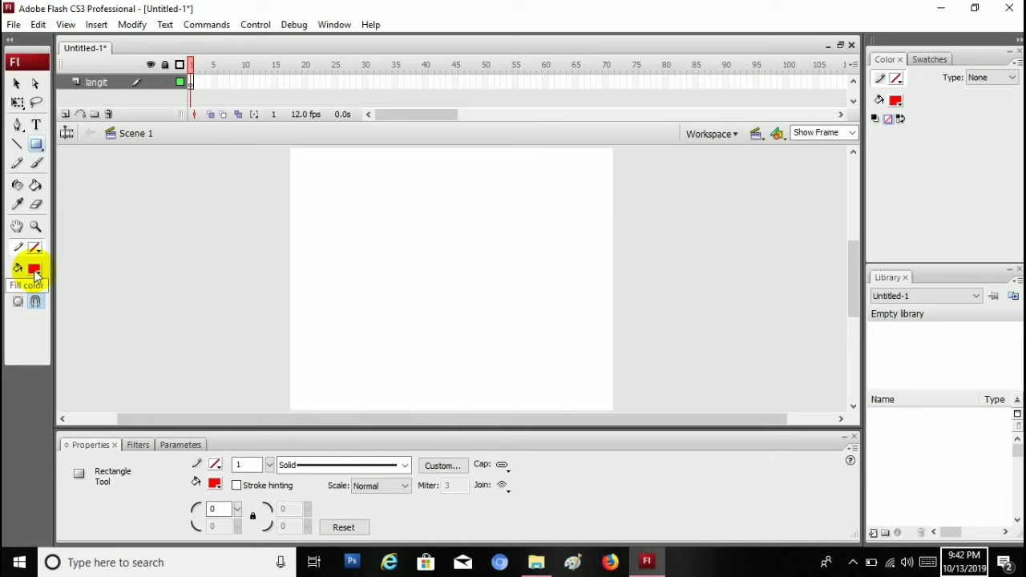
click(21, 274)
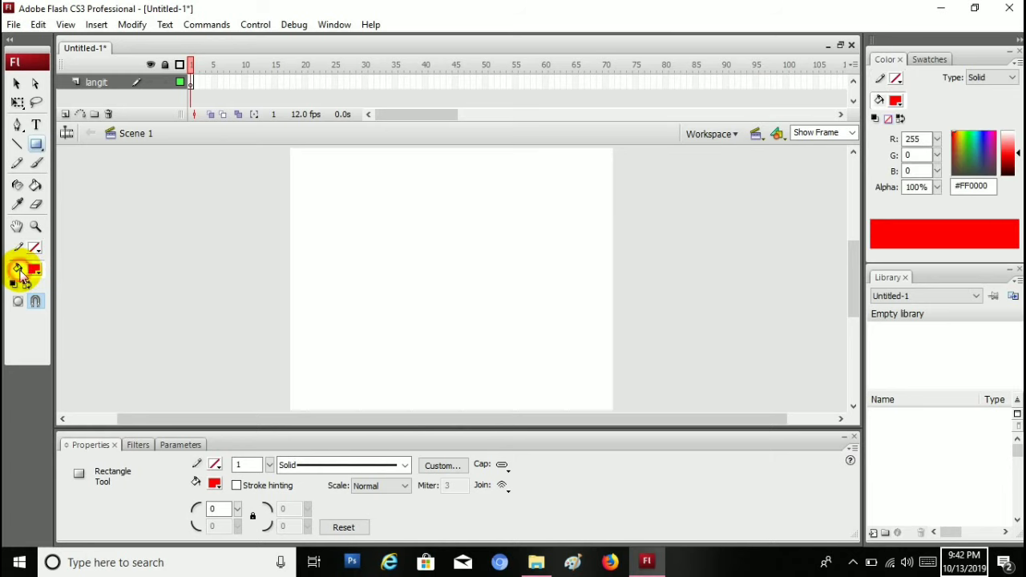
click(984, 78)
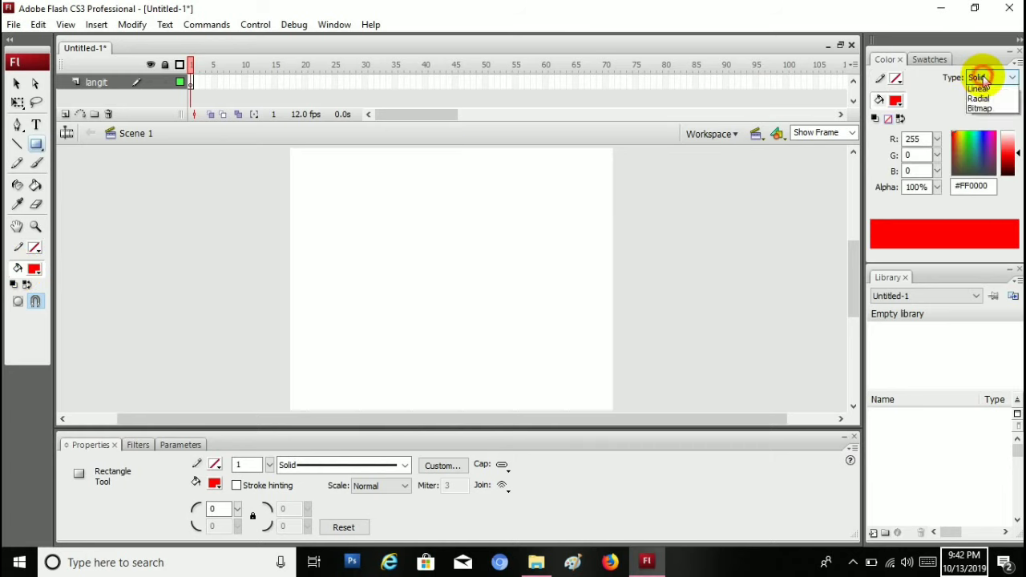
click(978, 88)
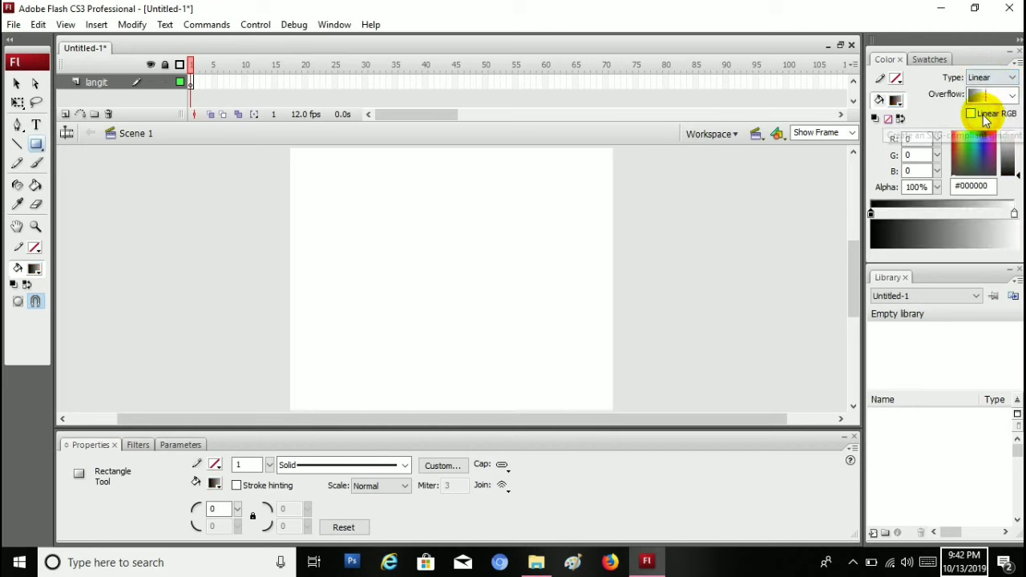
click(871, 214)
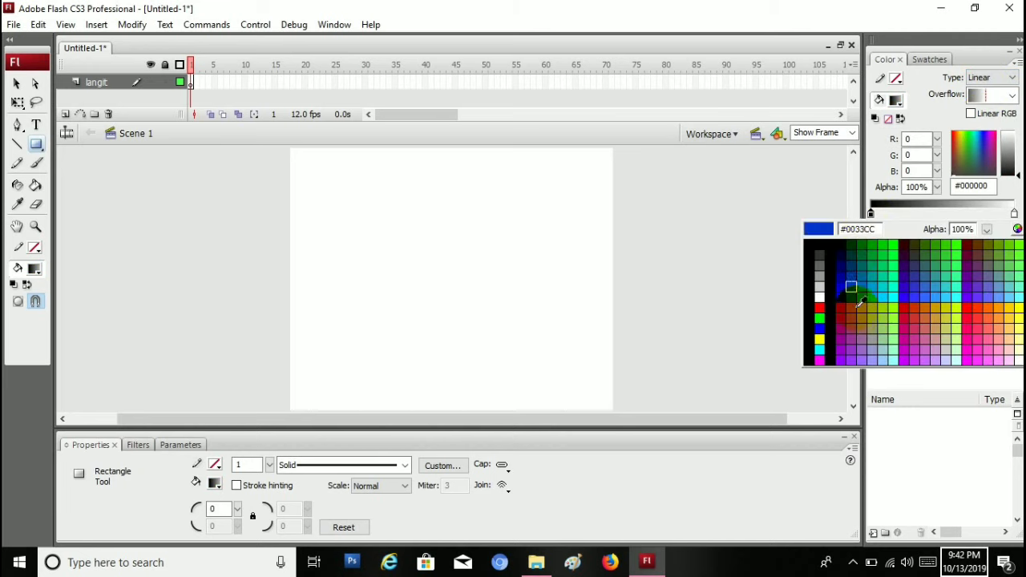
click(887, 287)
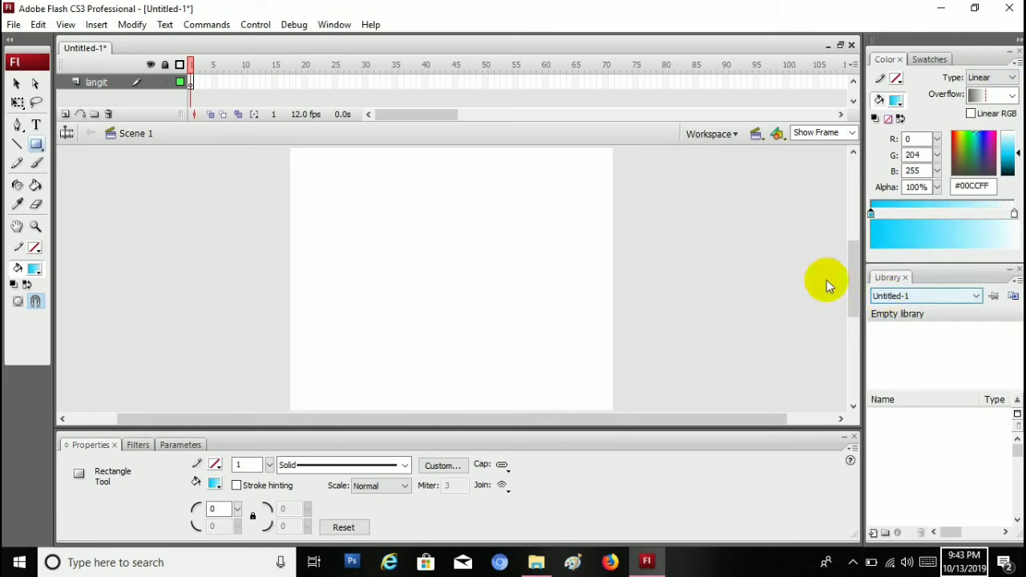
drag(365, 209, 543, 335)
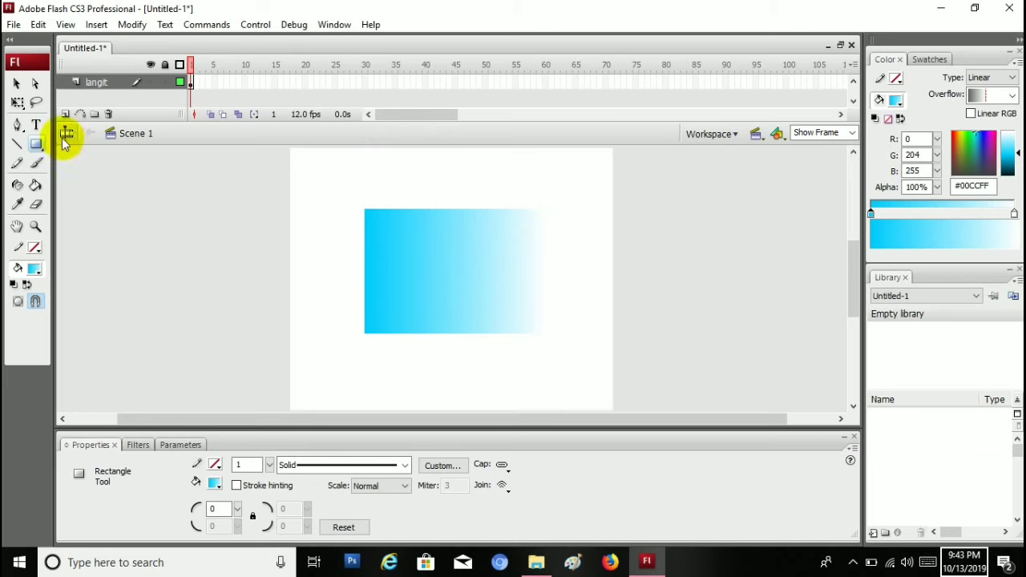
Rotate the gradient rectangle 90° clockwise with Free Transform so its blue end is uppermost
click(17, 102)
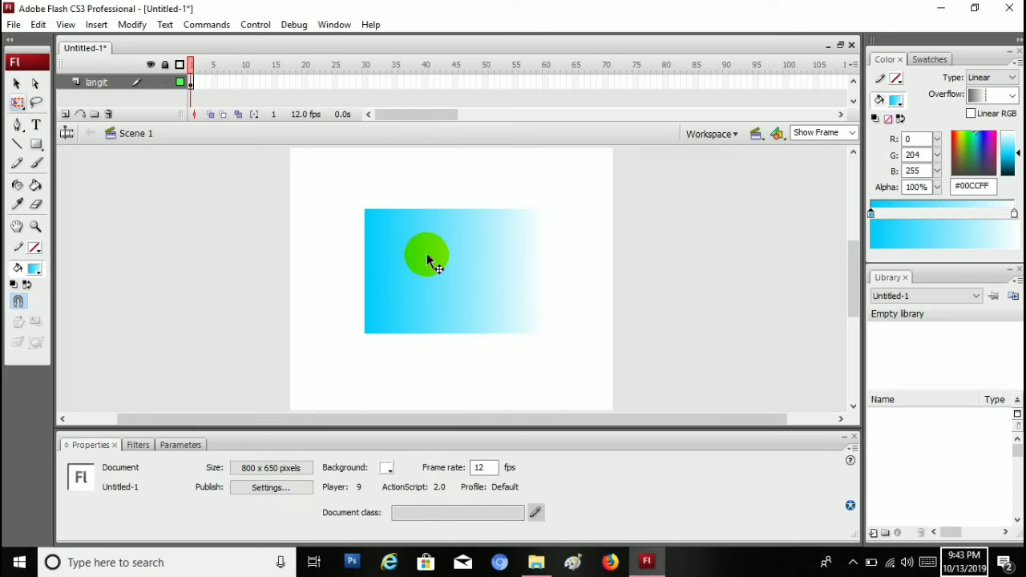
click(427, 254)
drag(550, 201, 558, 401)
Stretch the gradient rectangle to the stage's full width and up to its upper edge, about 529 px high
drag(517, 281, 613, 272)
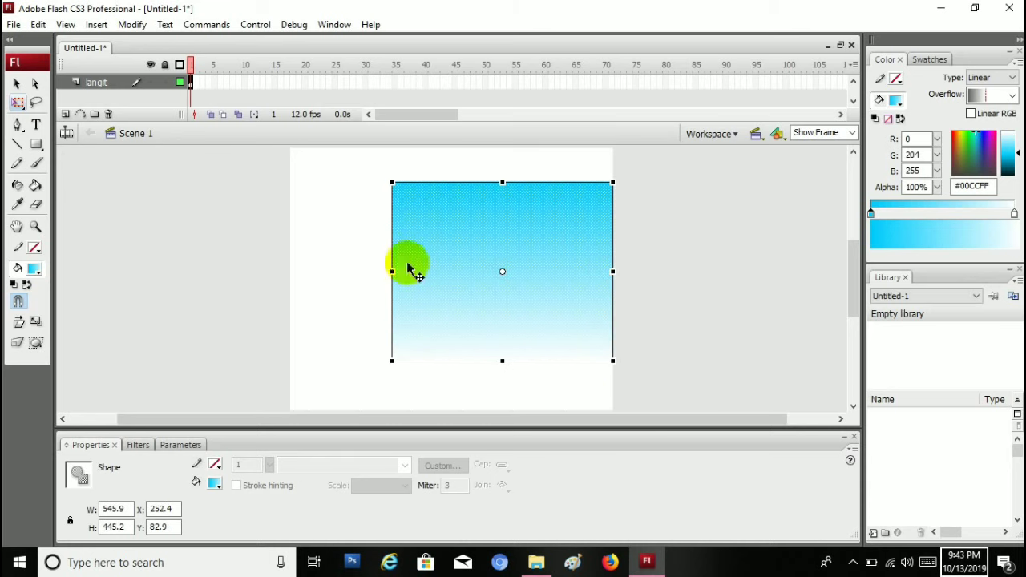
drag(392, 272, 290, 272)
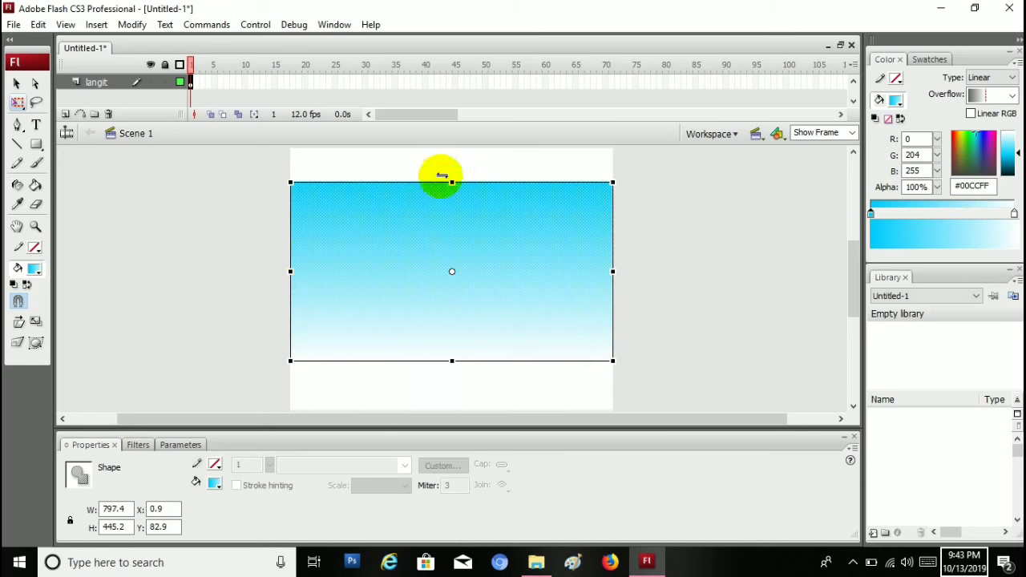
drag(452, 182, 446, 150)
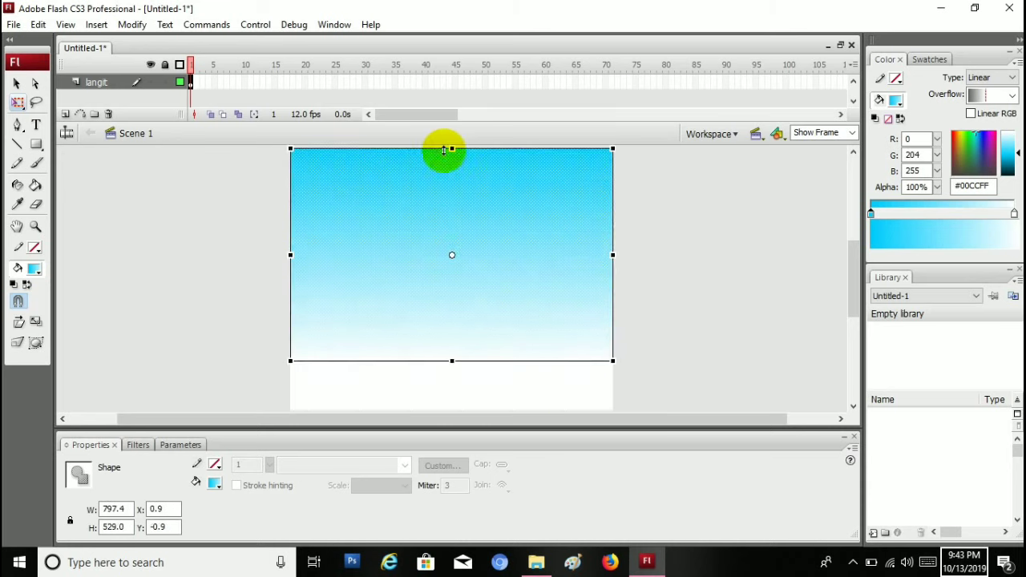
click(696, 227)
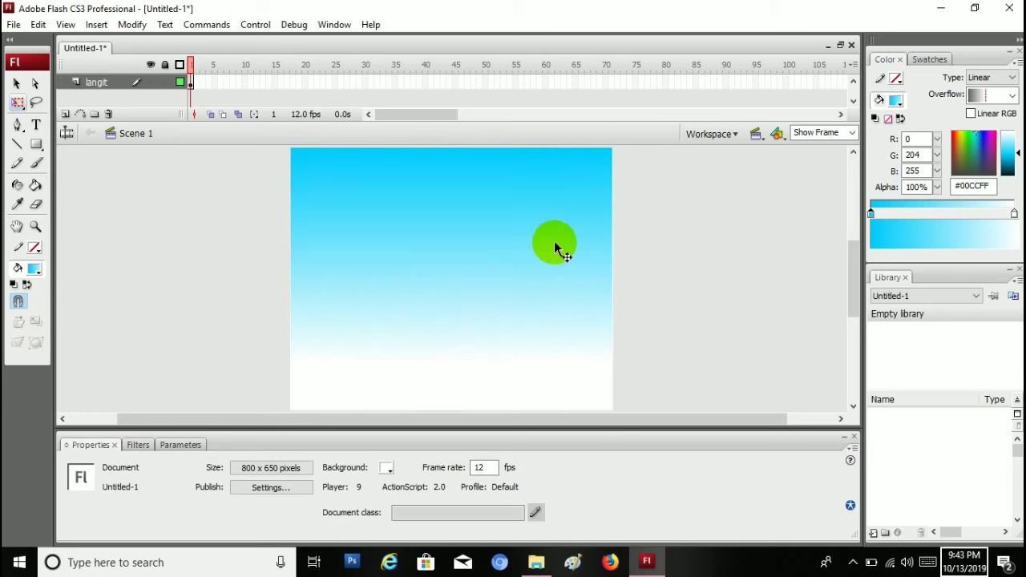
click(591, 214)
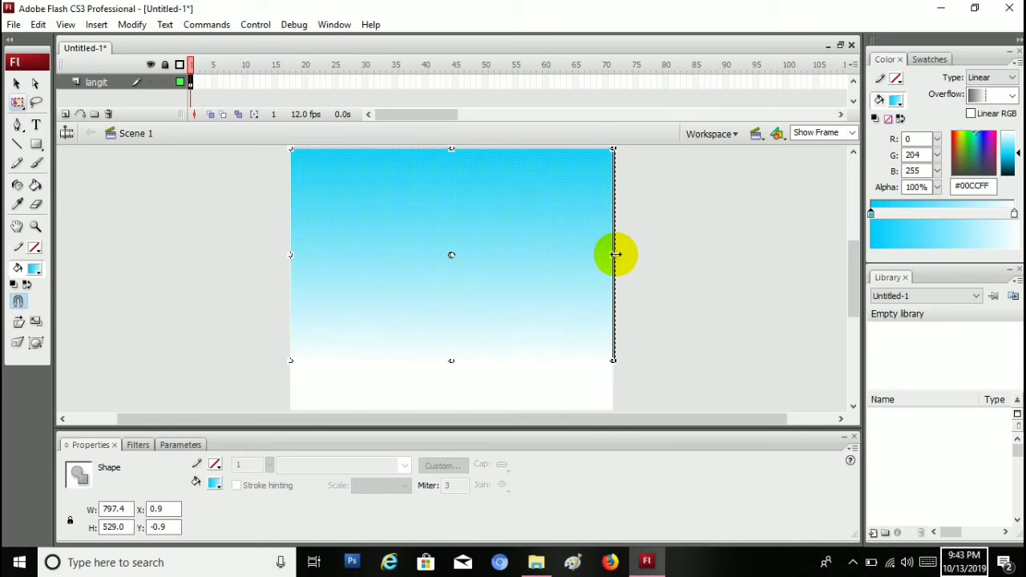
click(649, 241)
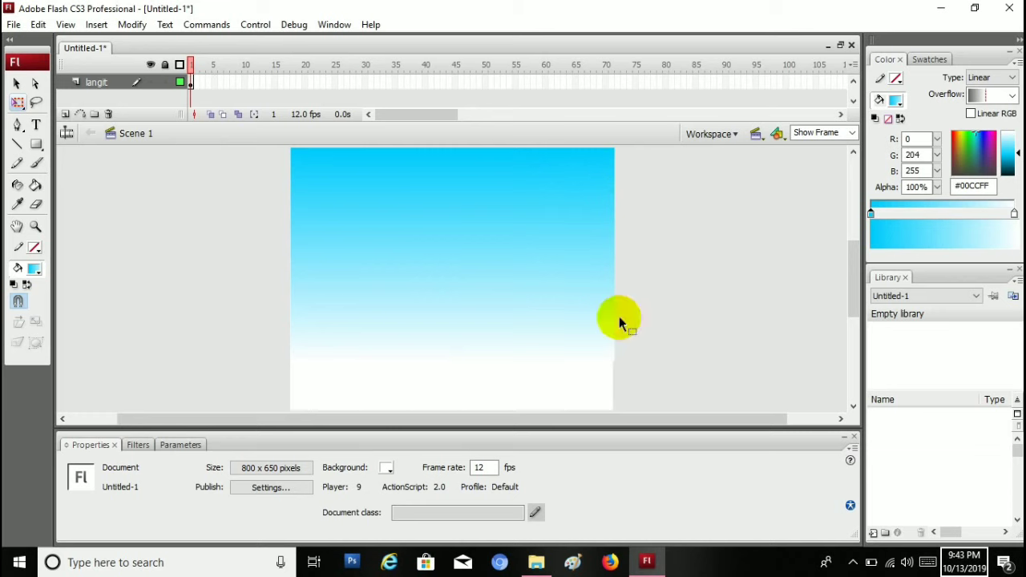
click(536, 299)
click(710, 271)
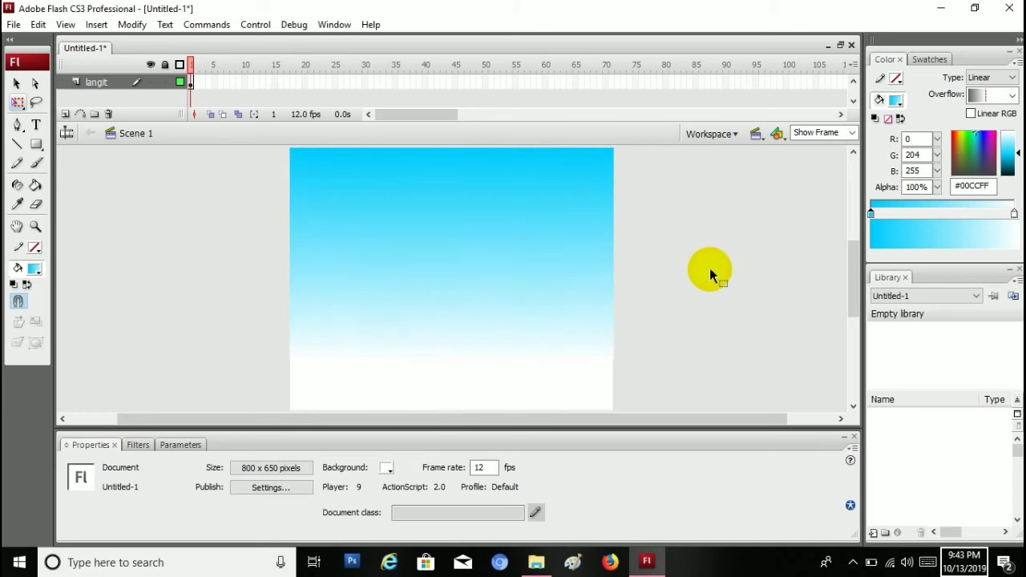
Add a layer above "langit", name it "tanah", and lock the "langit" layer
mouse_move(852, 269)
mouse_down()
mouse_move(857, 305)
mouse_move(847, 283)
mouse_up()
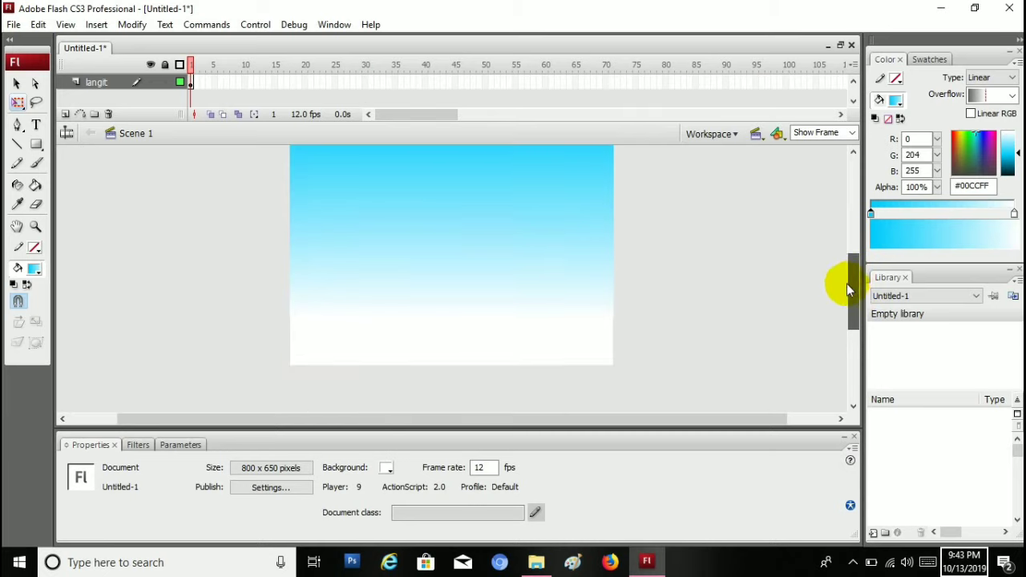
click(65, 114)
double_click(92, 81)
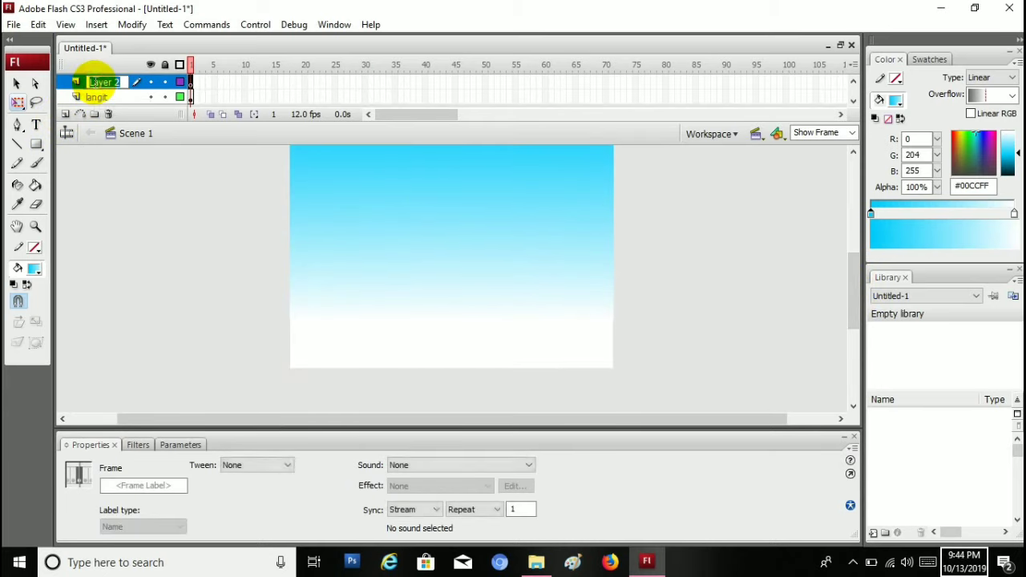
text(la)
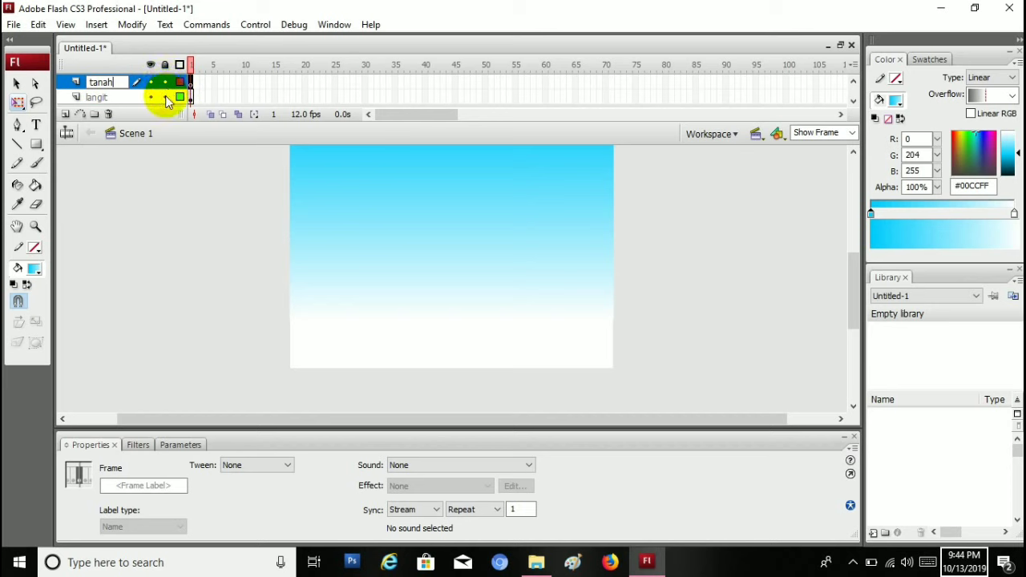
click(166, 98)
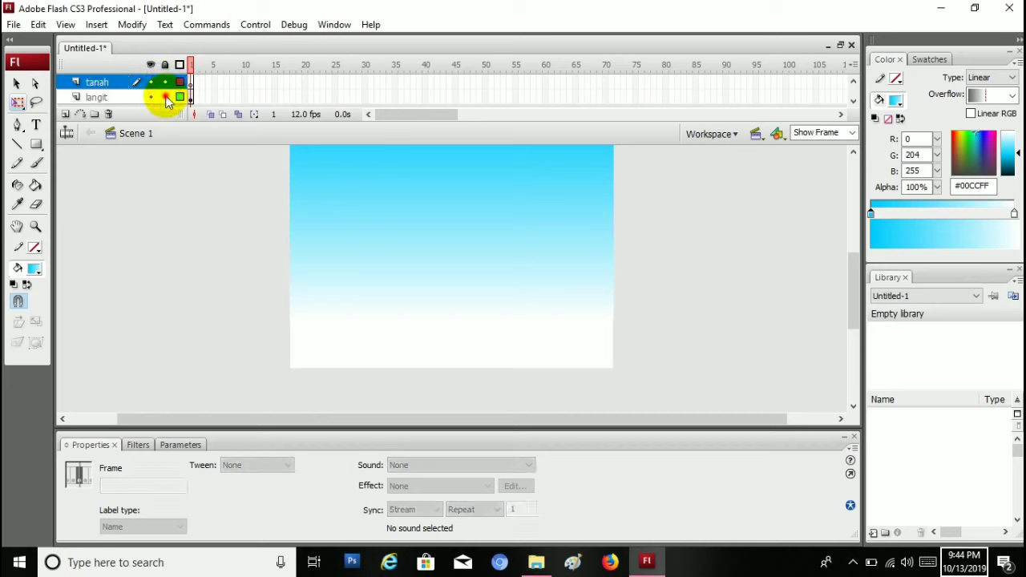
Draw a strokeless ground rectangle across the stage's lower part with a linear gradient from orange-brown to #E09F85
click(36, 144)
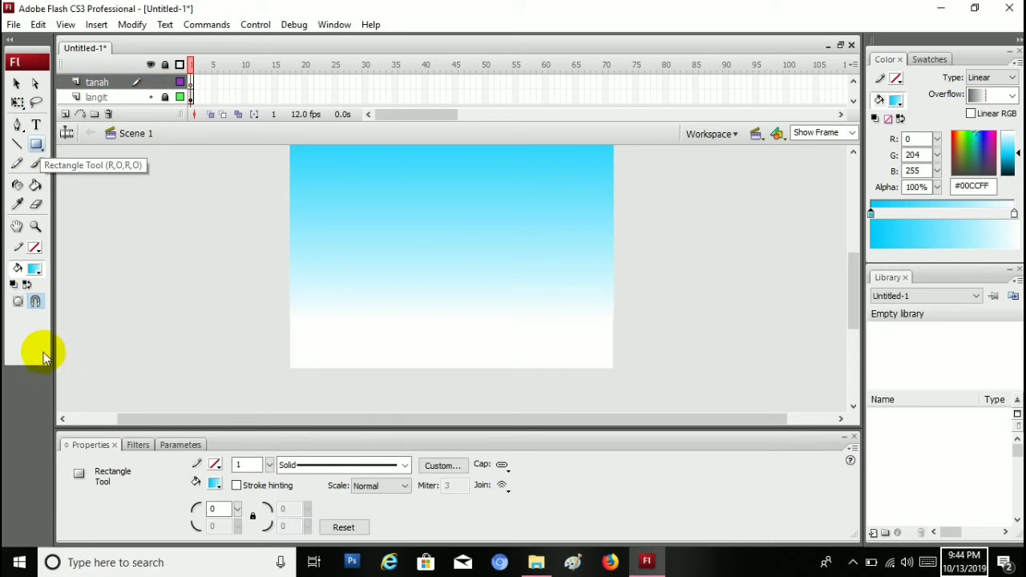
double_click(871, 213)
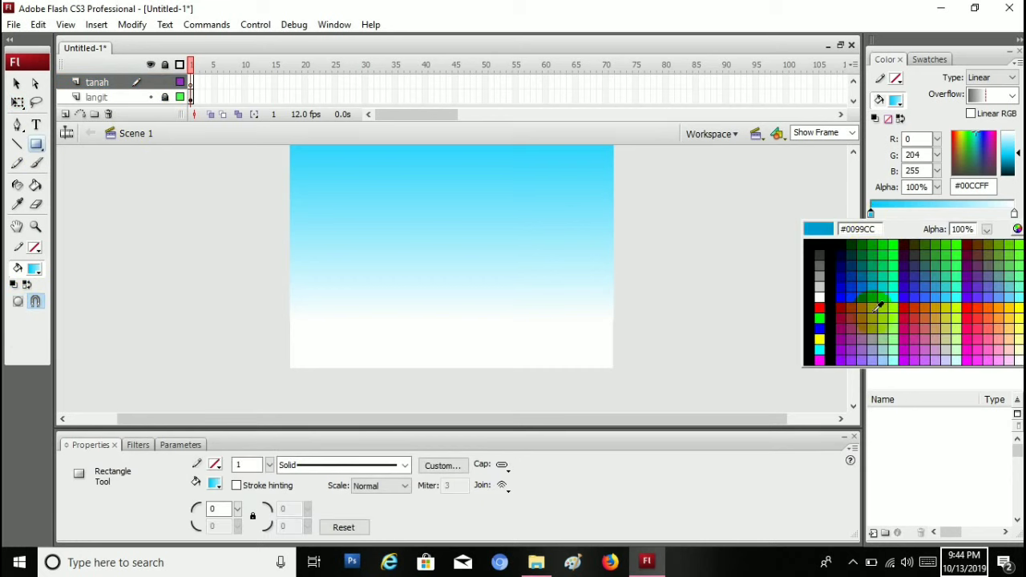
click(928, 318)
click(1014, 213)
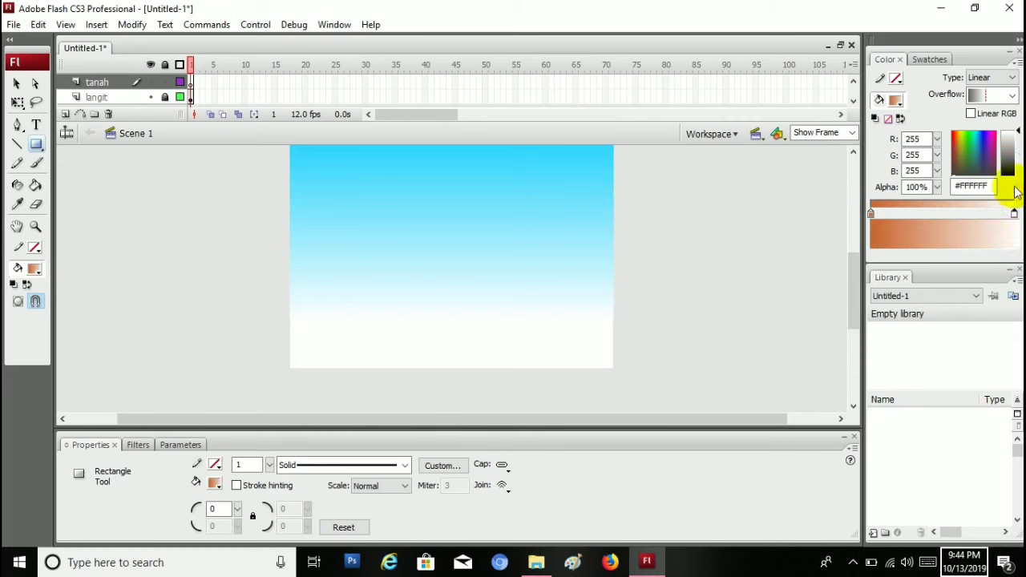
double_click(1014, 213)
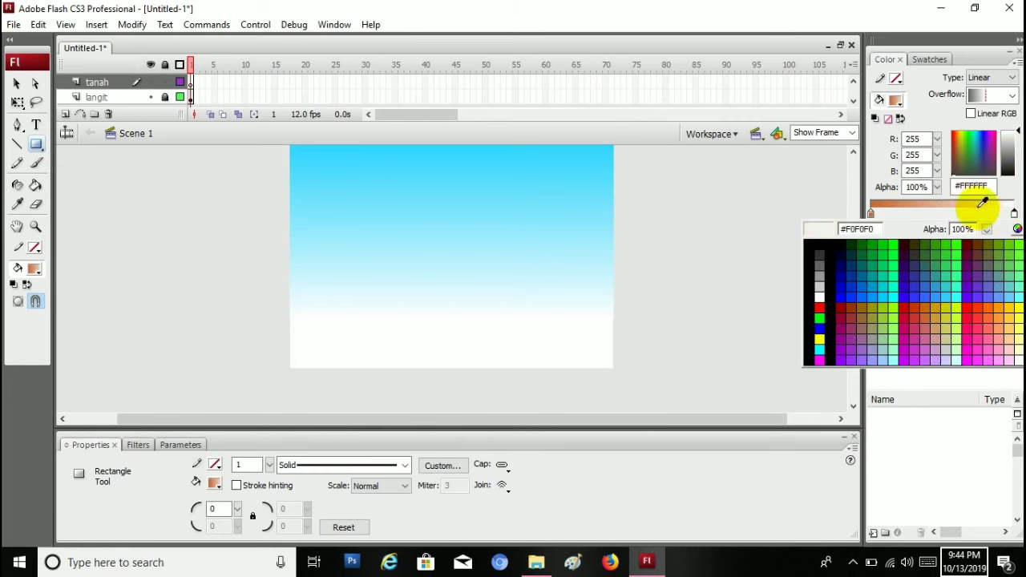
click(878, 201)
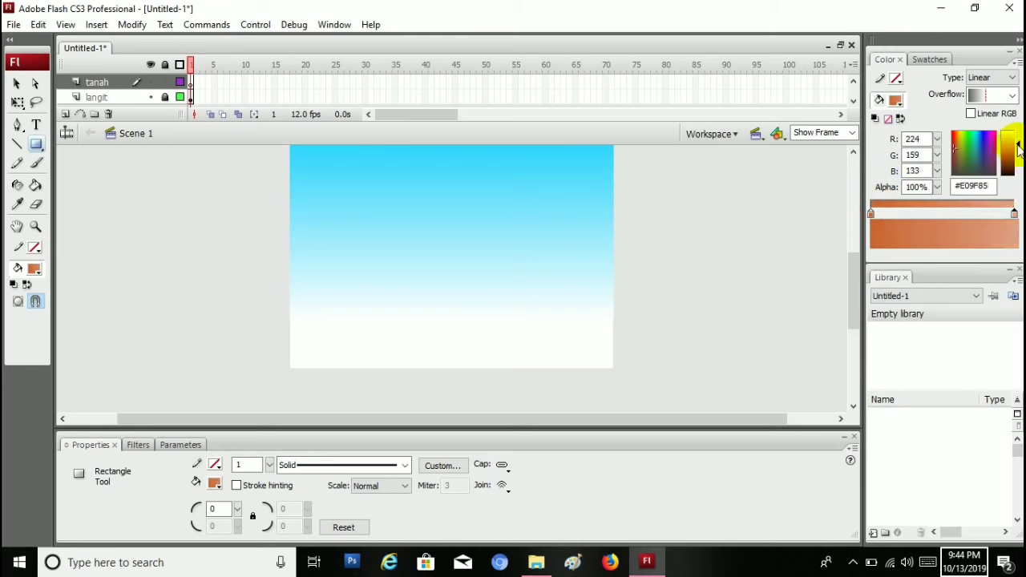
drag(289, 297, 615, 367)
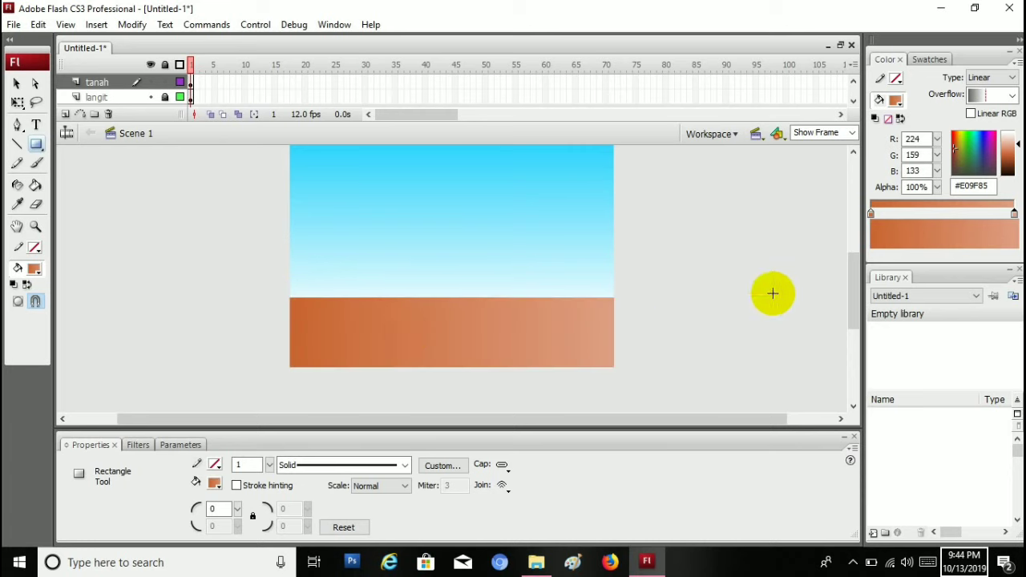
drag(288, 288, 615, 371)
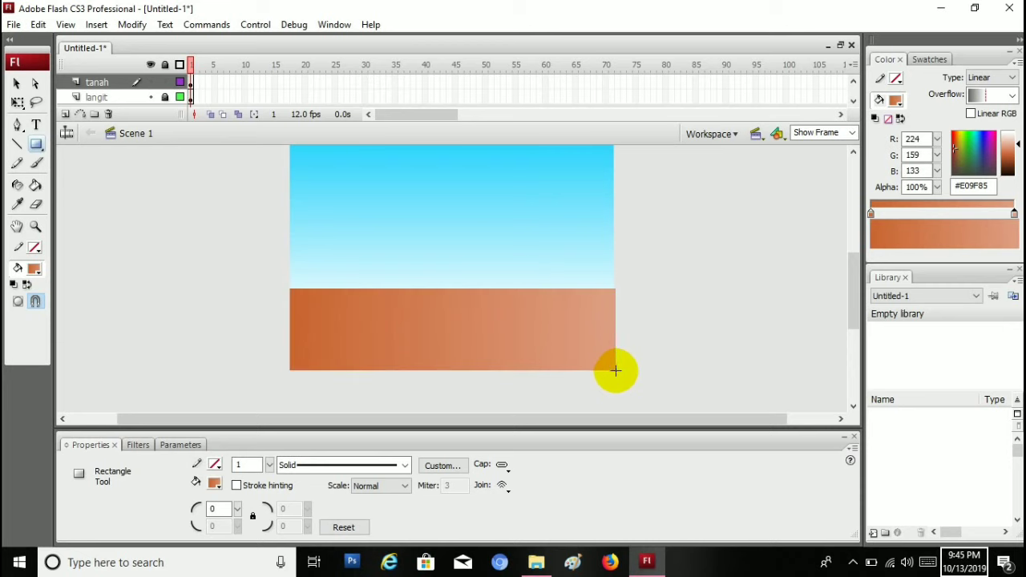
Set the Pencil tool's stroke to the dark brown #A8512D, based on the ground's colour
mouse_move(860, 284)
mouse_down()
mouse_move(859, 309)
mouse_move(862, 301)
mouse_up()
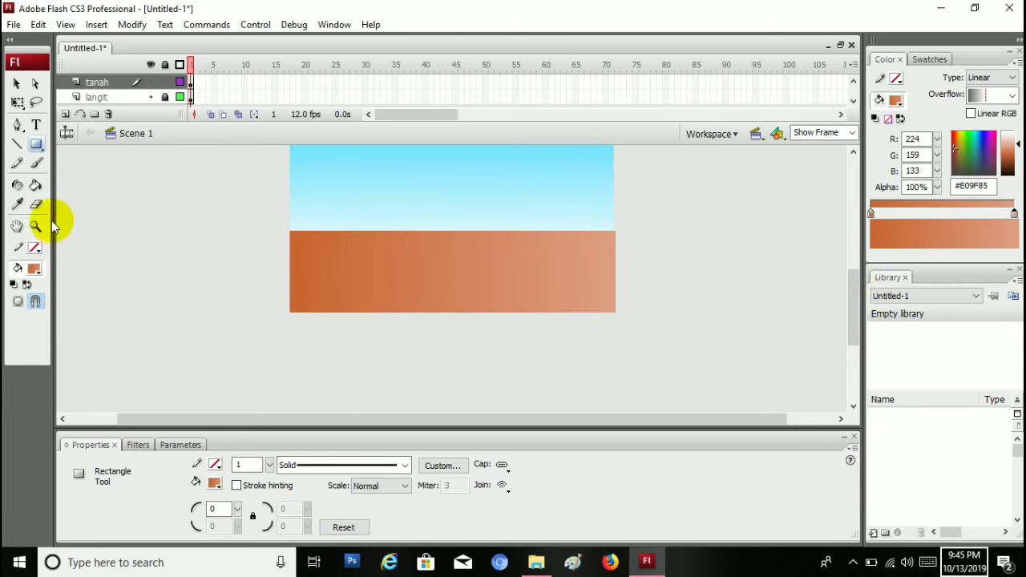
click(18, 163)
click(33, 247)
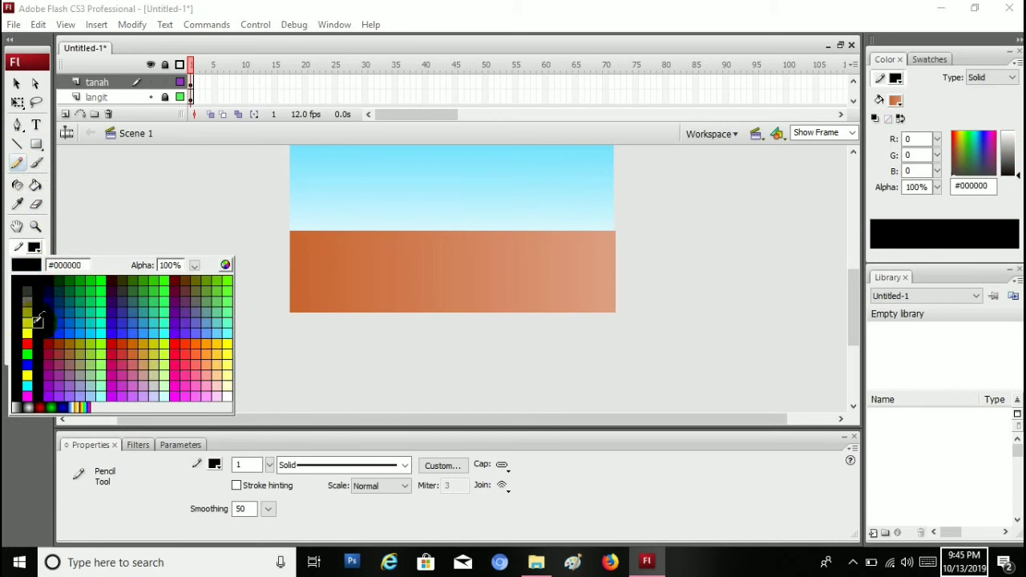
click(309, 244)
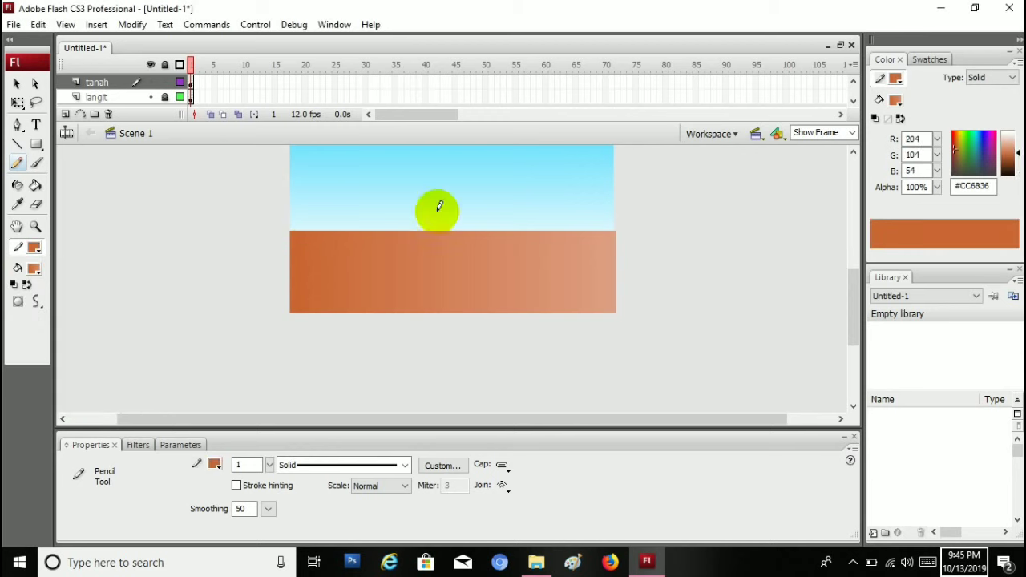
click(954, 149)
Sketch scattered short and wavy horizontal pencil lines across the ground as soil texture
click(425, 252)
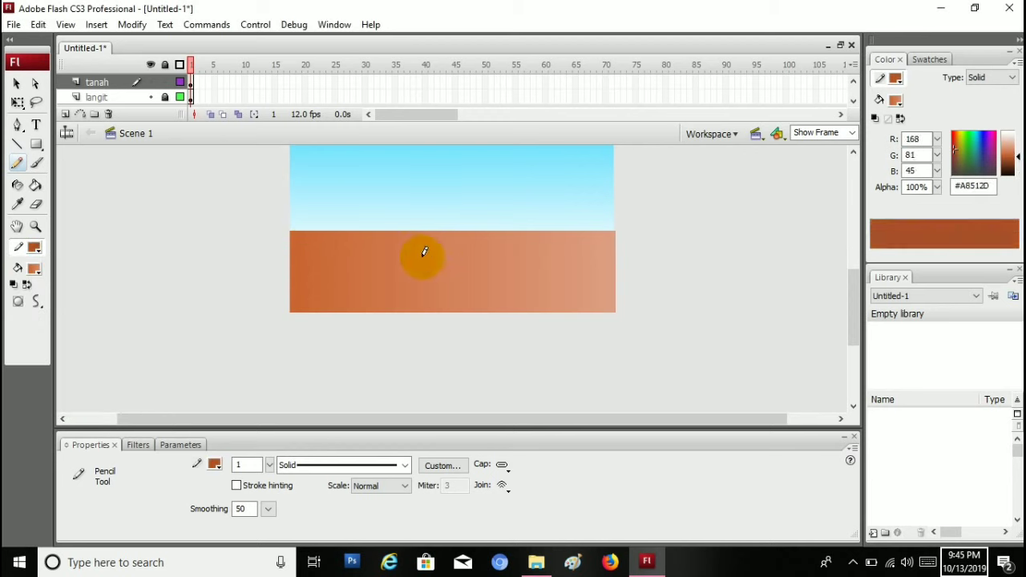
mouse_move(336, 255)
mouse_down()
mouse_move(390, 260)
mouse_move(356, 273)
mouse_move(404, 274)
mouse_move(356, 281)
mouse_up()
drag(476, 282, 579, 282)
mouse_move(525, 239)
mouse_down()
mouse_move(586, 242)
mouse_move(594, 255)
mouse_move(462, 254)
mouse_move(376, 234)
mouse_up()
click(506, 260)
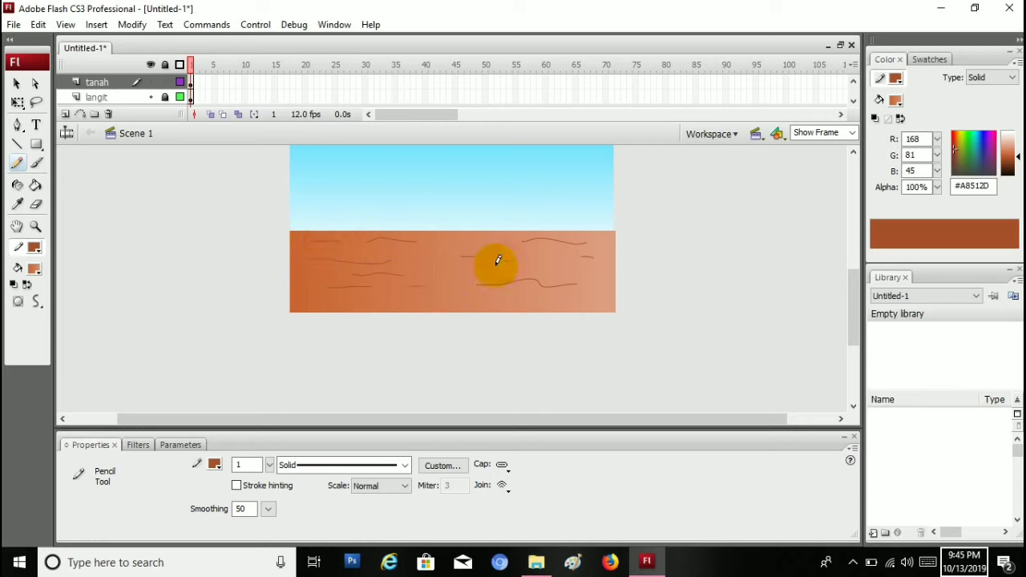
click(460, 273)
Add a layer above "tanah", name it "matahi", and lock the "tanah" layer
drag(849, 308, 847, 282)
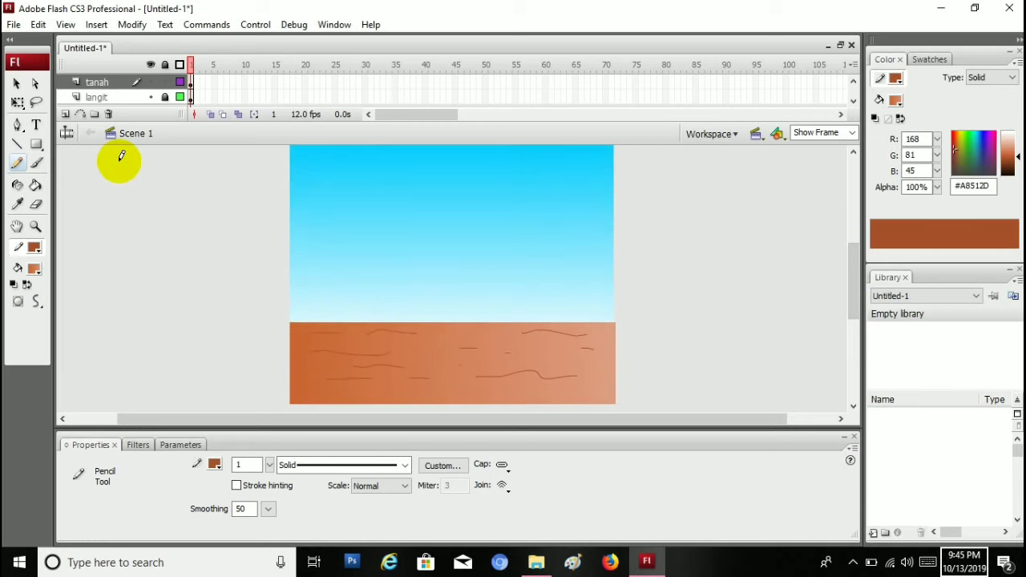
click(66, 115)
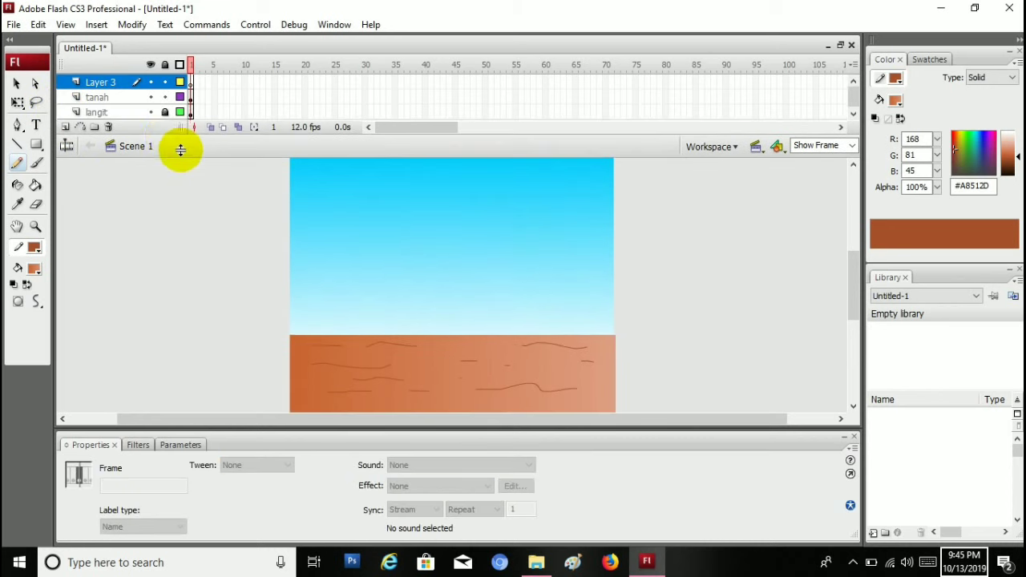
double_click(101, 83)
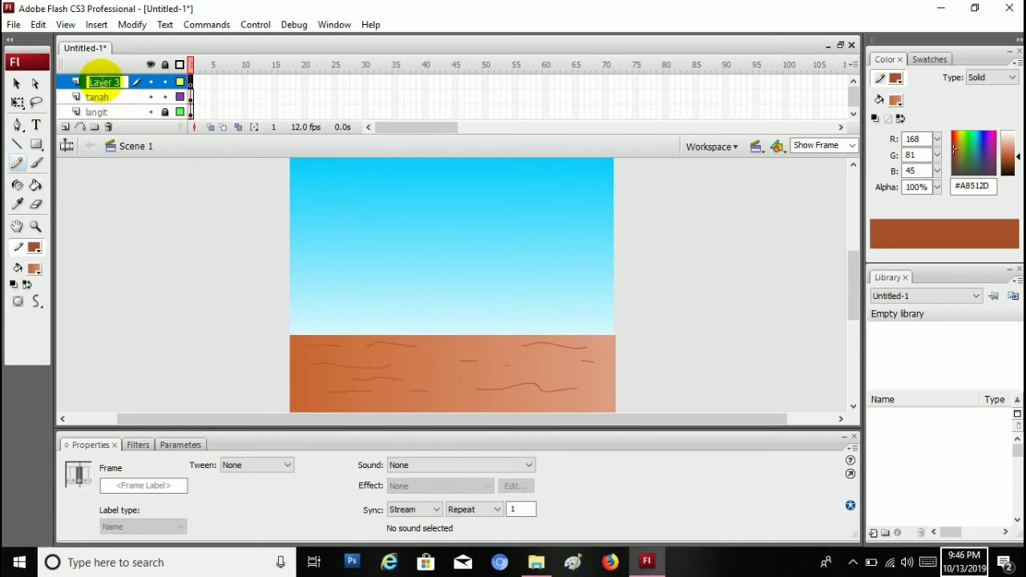
text(ma)
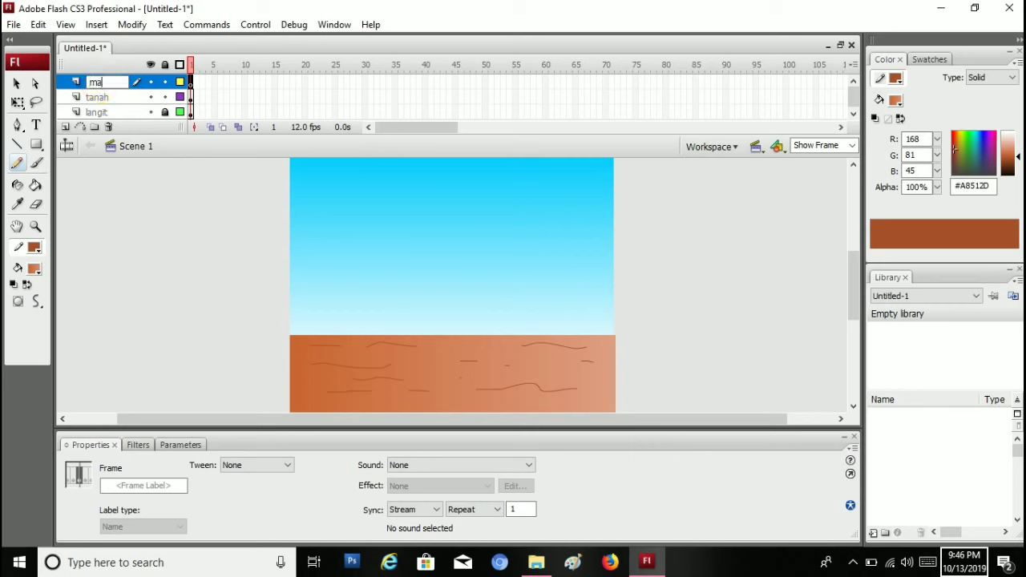
text(tahi)
click(165, 97)
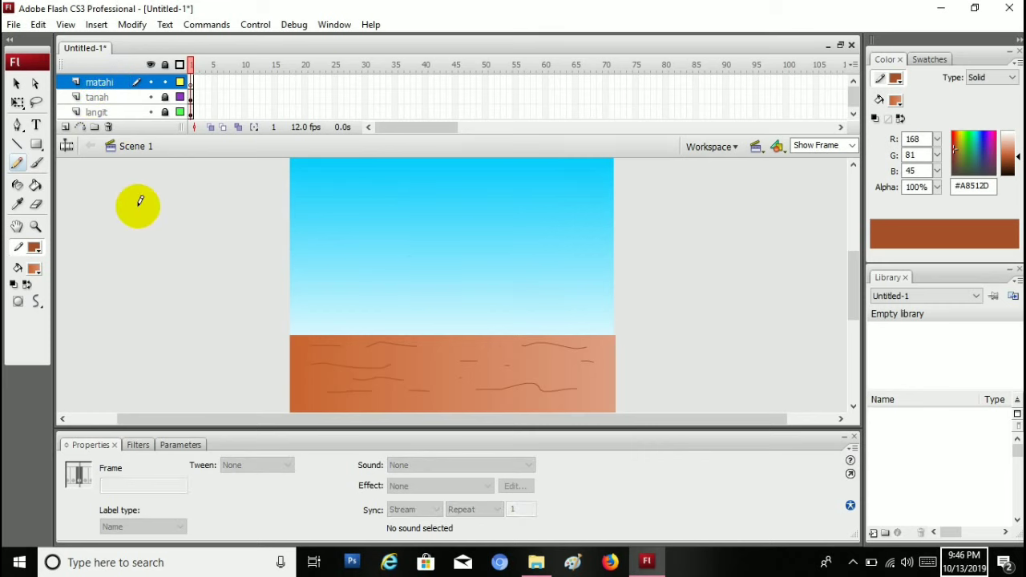
Draw a strokeless circular sun in the right part of the sky with a linear gradient from #FFFF00 to #FEF4A3
drag(36, 145, 89, 183)
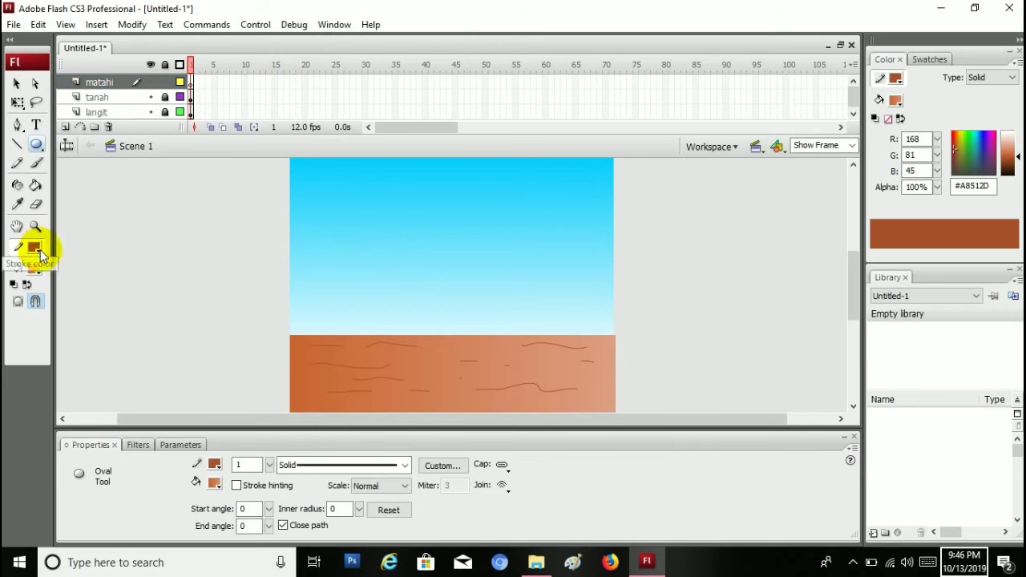
click(35, 248)
click(207, 267)
click(20, 269)
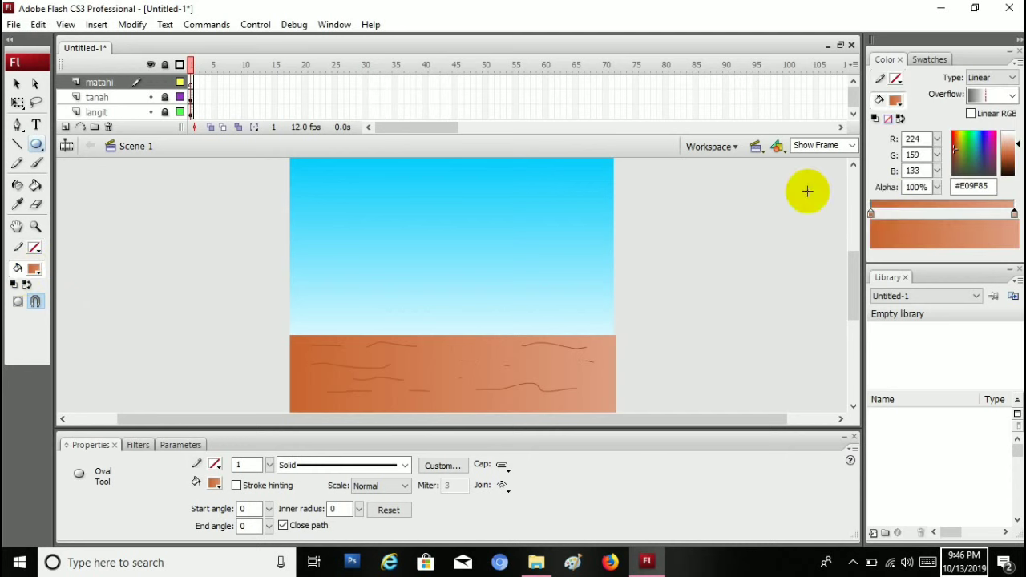
click(874, 213)
click(818, 339)
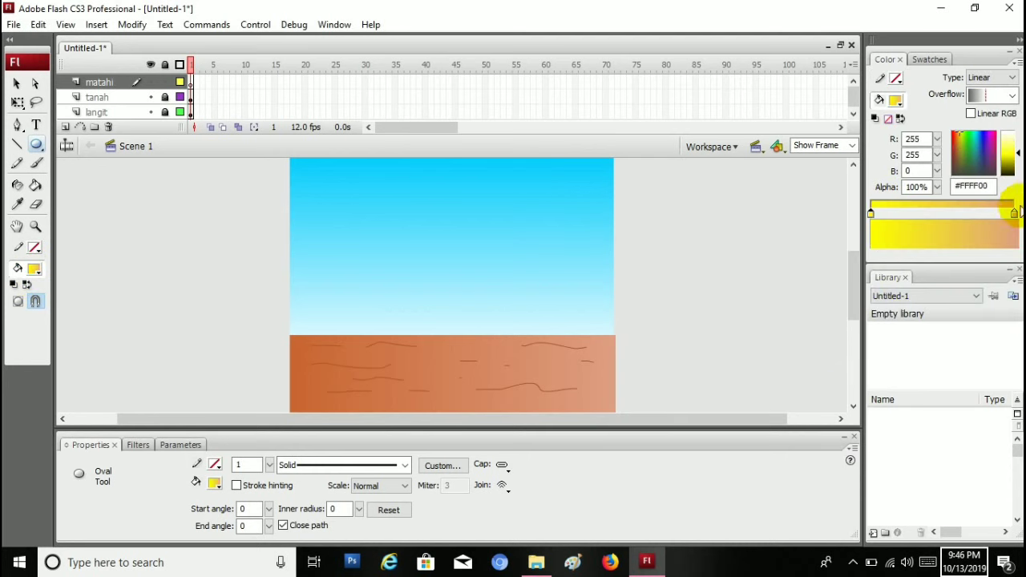
click(1015, 215)
click(939, 202)
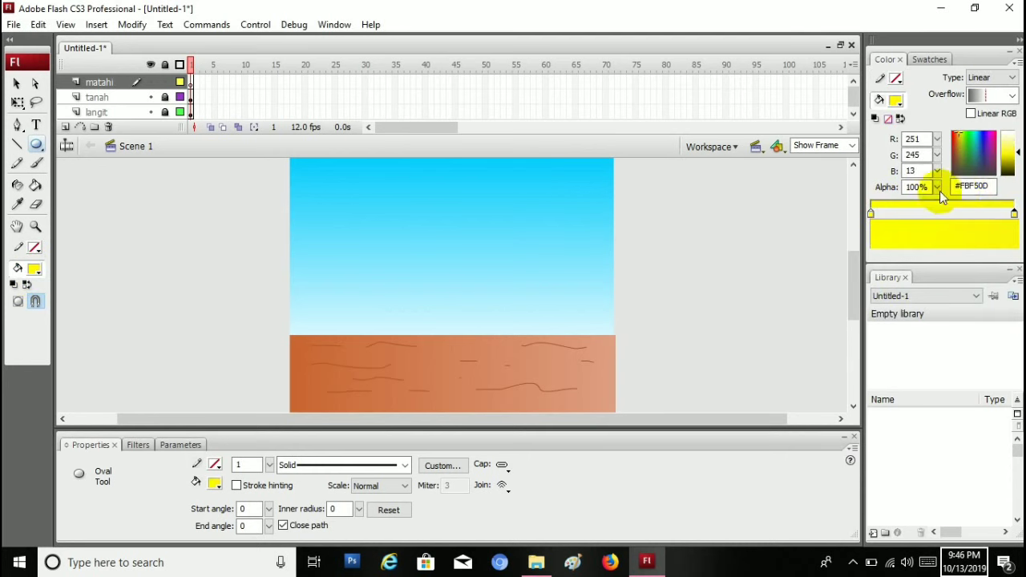
drag(1021, 158, 1019, 139)
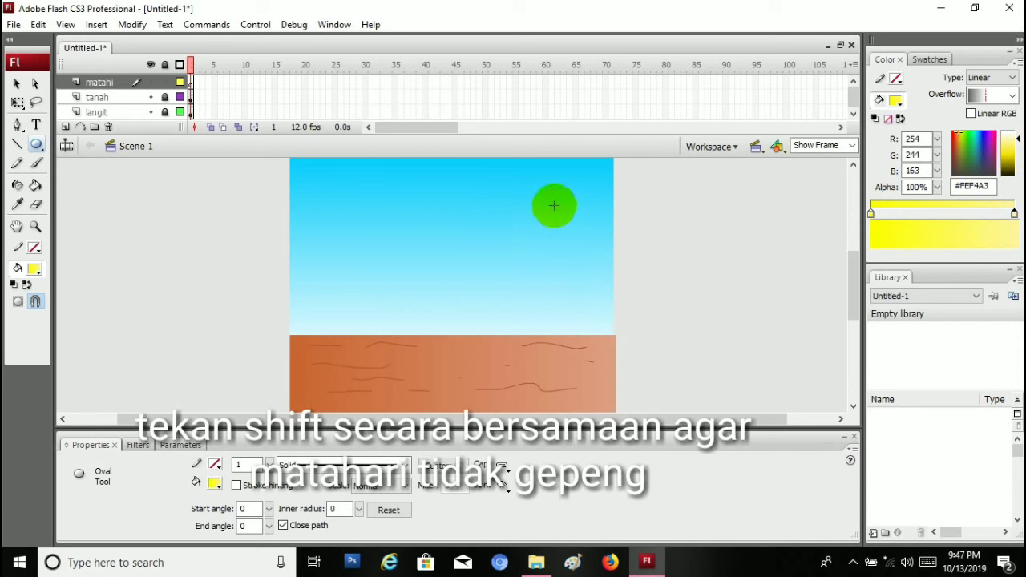
drag(545, 206, 571, 229)
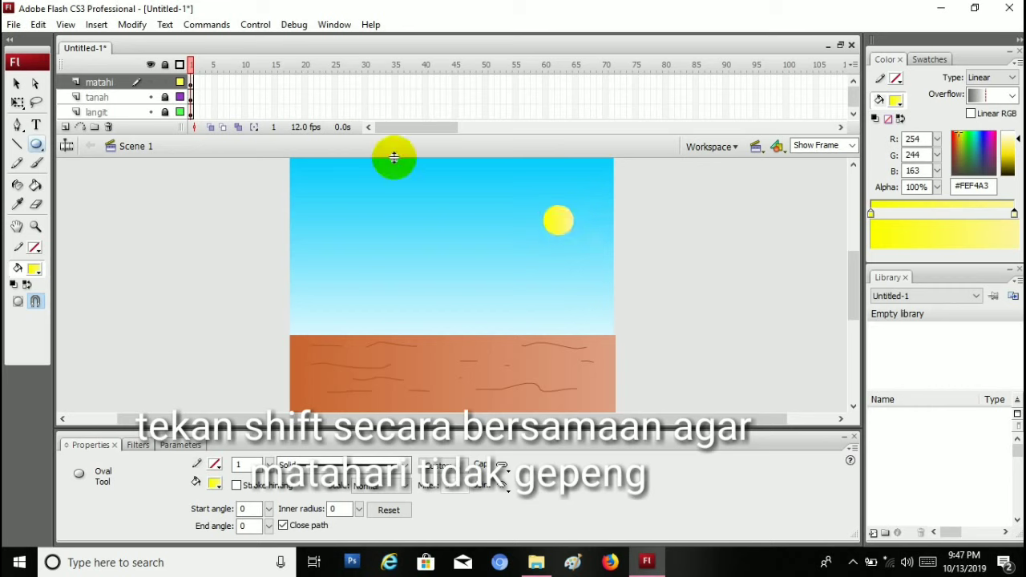
Lock the "matahi" layer and add a layer named "awan" above it
click(160, 83)
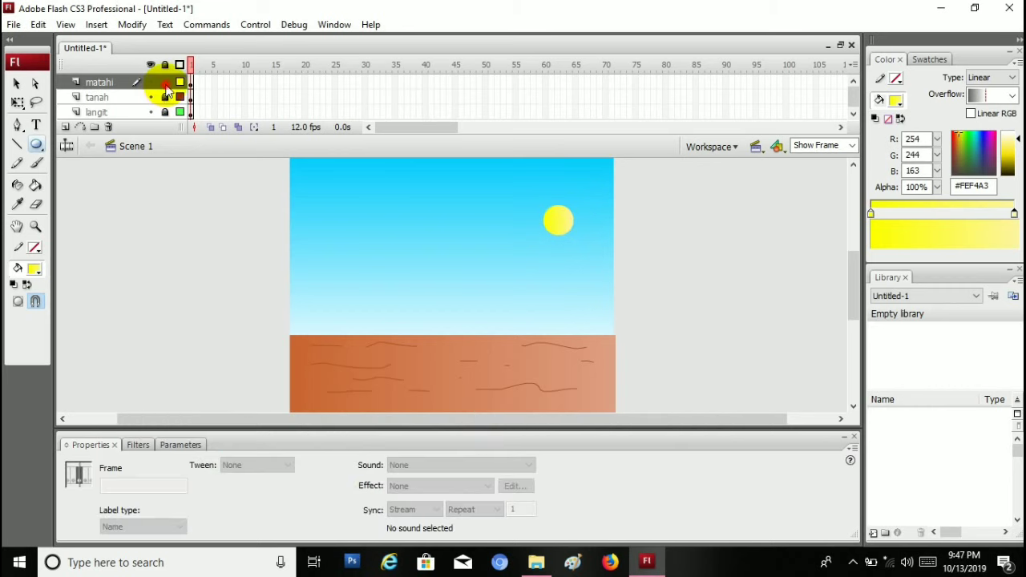
click(66, 127)
double_click(95, 83)
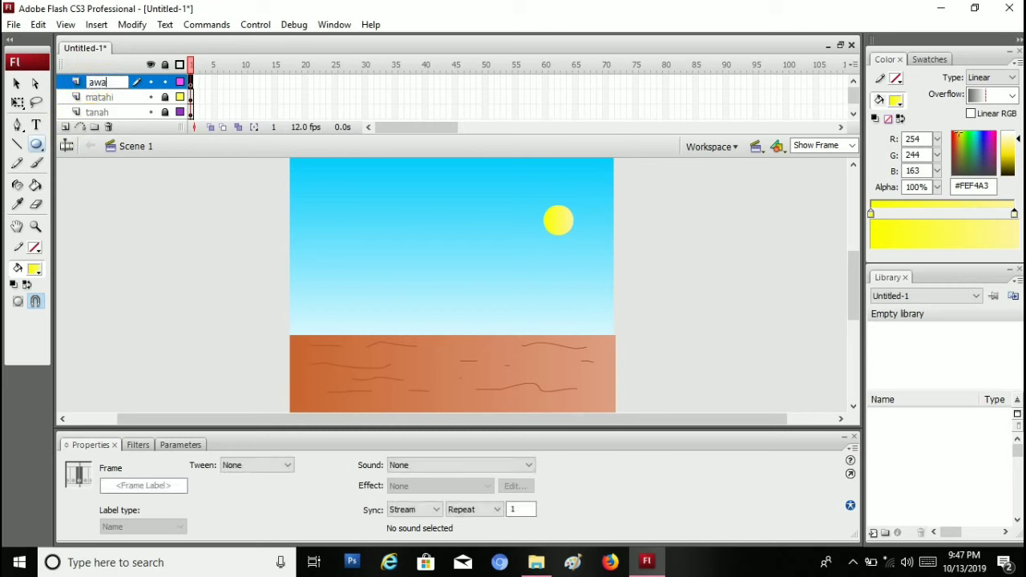
click(338, 239)
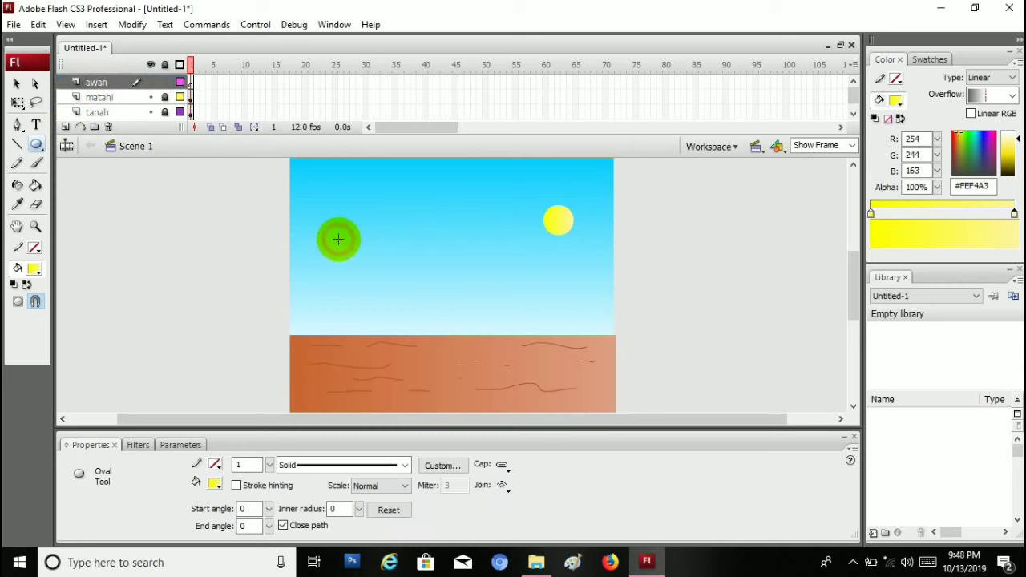
Draw a cloud from overlapping strokeless #FFFFFF ovals in the left part of the sky
click(33, 269)
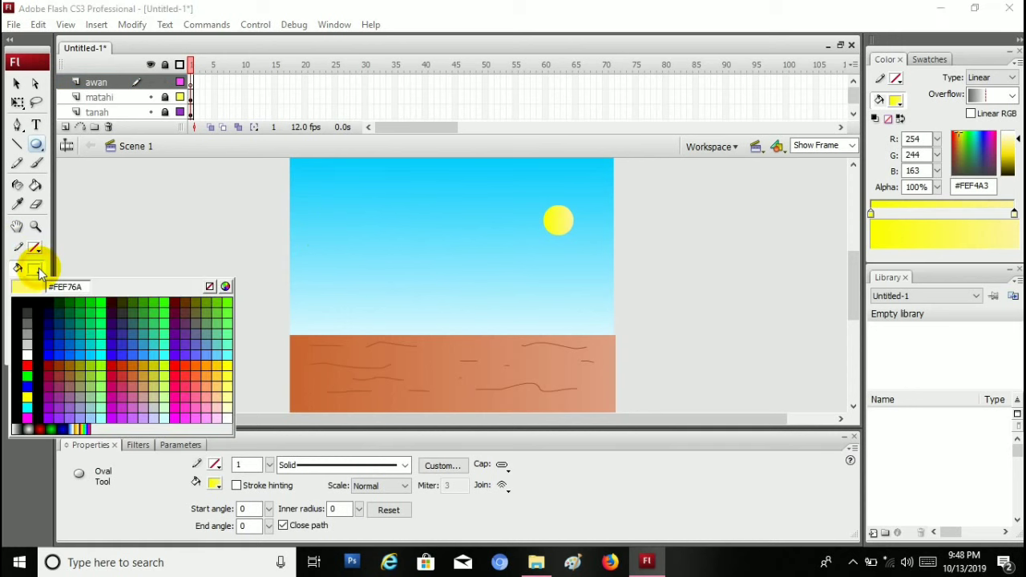
click(27, 347)
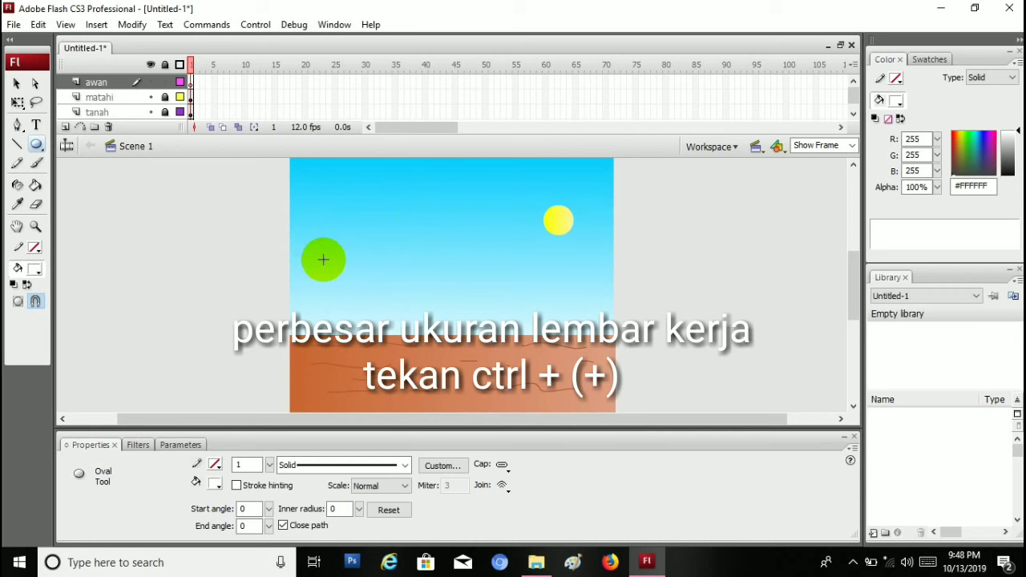
key(ctrl+=)
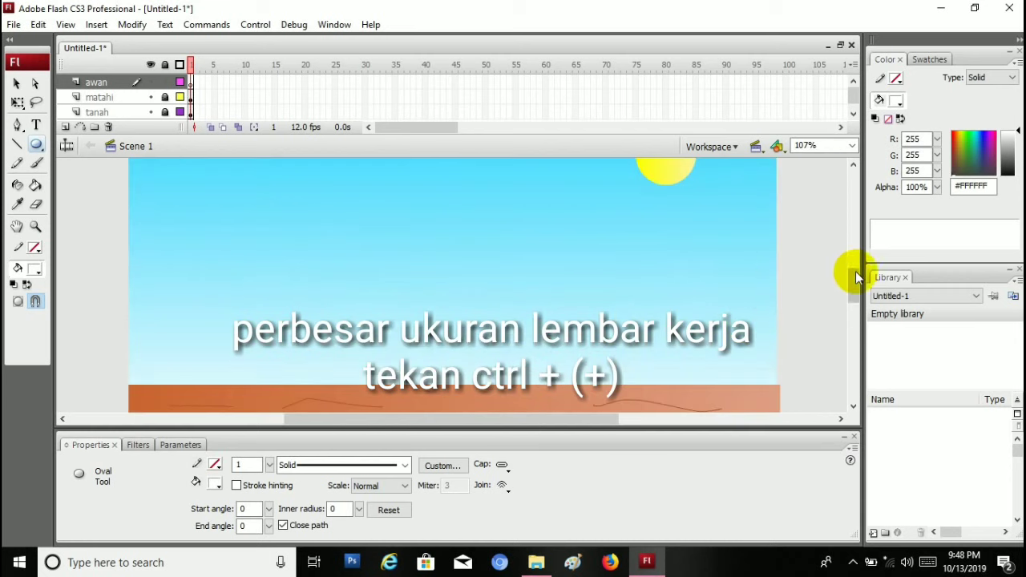
mouse_move(857, 282)
mouse_down()
mouse_move(851, 255)
mouse_move(856, 277)
mouse_up()
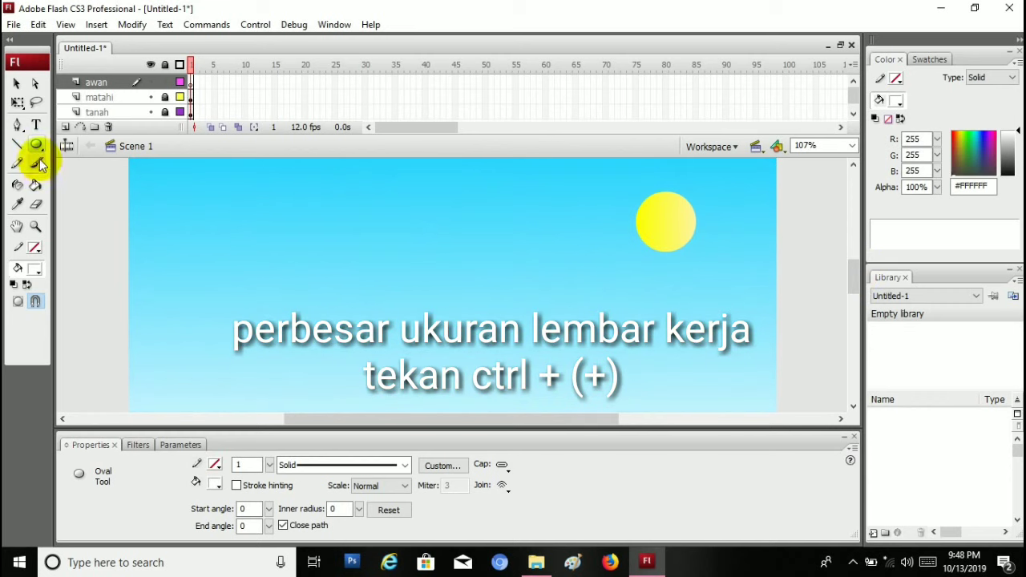
drag(312, 205, 375, 255)
drag(297, 230, 337, 254)
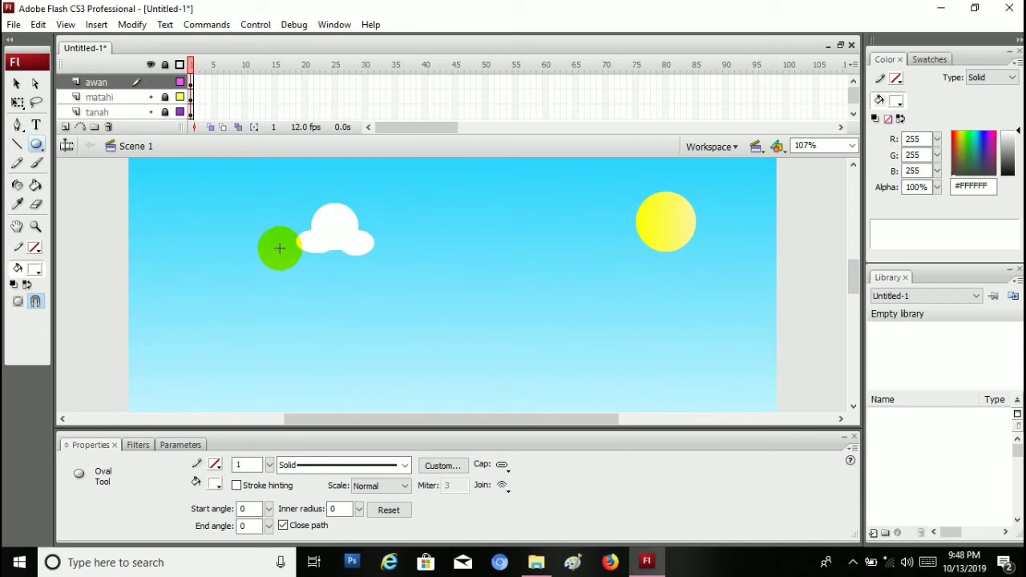
Complete the upper-left cloud's base with more white ovals, including a long, thin one extending past both sides
drag(275, 242, 313, 259)
drag(241, 259, 454, 256)
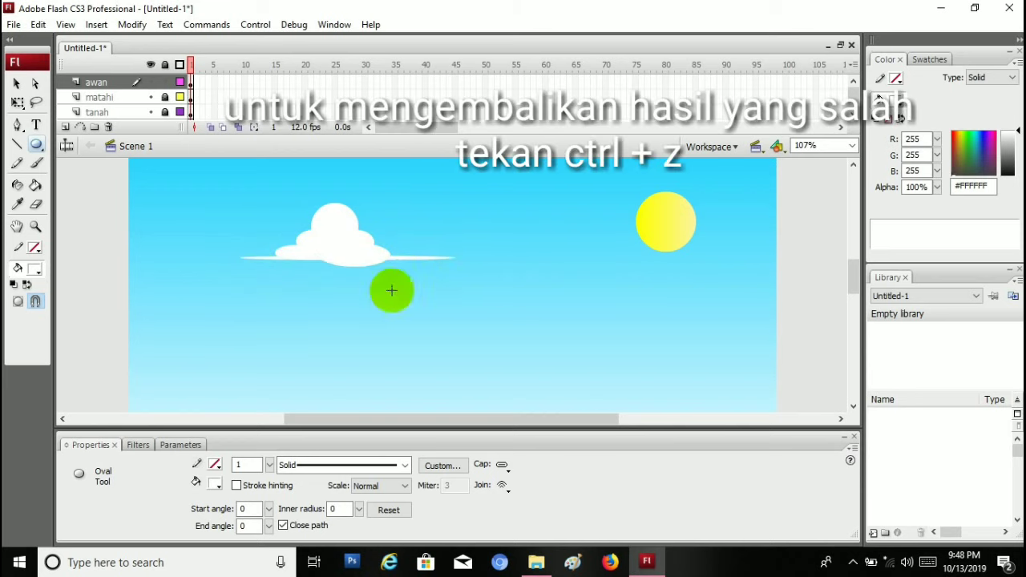
drag(554, 275, 614, 319)
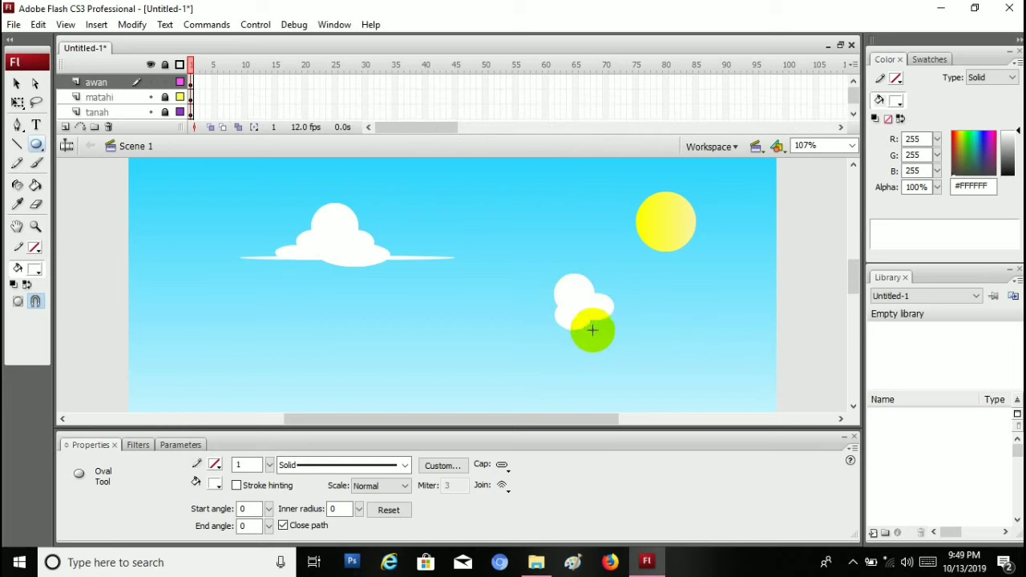
drag(518, 321, 698, 339)
drag(582, 311, 725, 333)
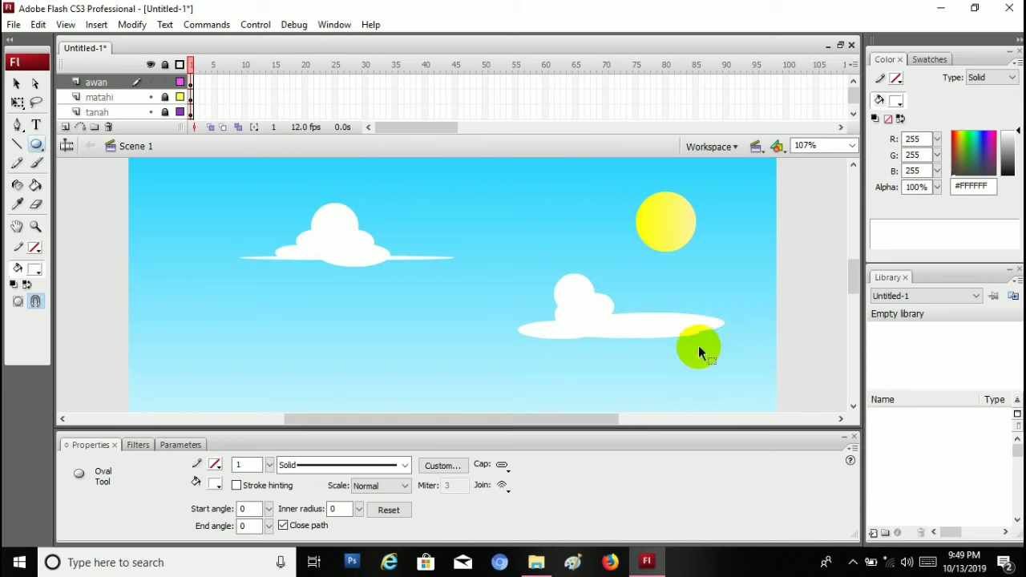
key(ctrl+z)
key(ctrl+z)
key(ctrl+z)
key(ctrl+z)
key(ctrl+z)
key(ctrl+z)
Draw a second cloud from overlapping white ovals low in the sky below the sun, with a long flat base
drag(545, 315, 593, 343)
mouse_move(581, 335)
mouse_down()
mouse_move(603, 360)
mouse_move(568, 344)
mouse_move(531, 344)
mouse_move(664, 363)
mouse_up()
drag(592, 342, 625, 358)
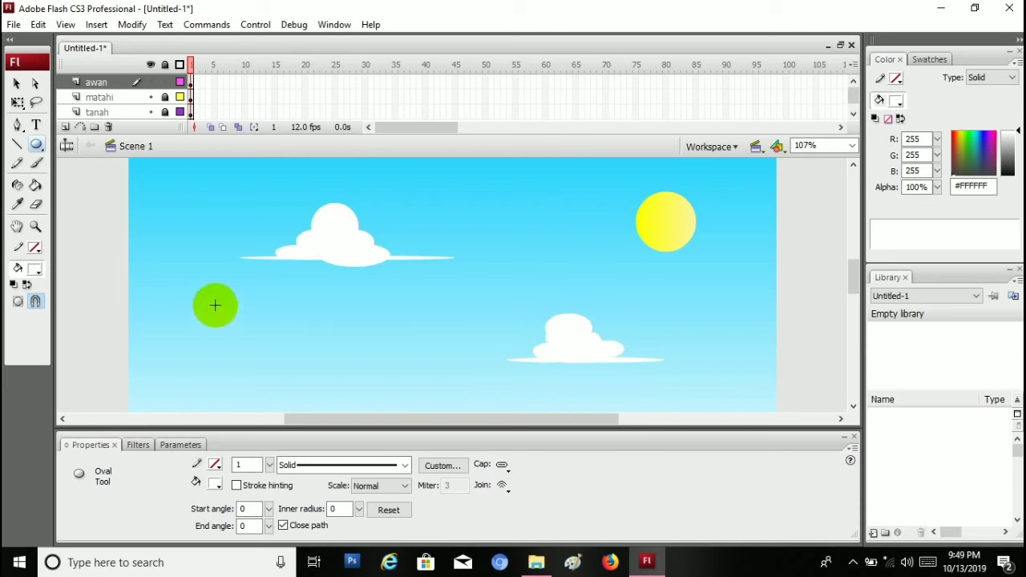
Draw two smaller flat-based clouds from white ovals, one at the sky's left edge and one overlapping its right edge
drag(161, 308, 199, 338)
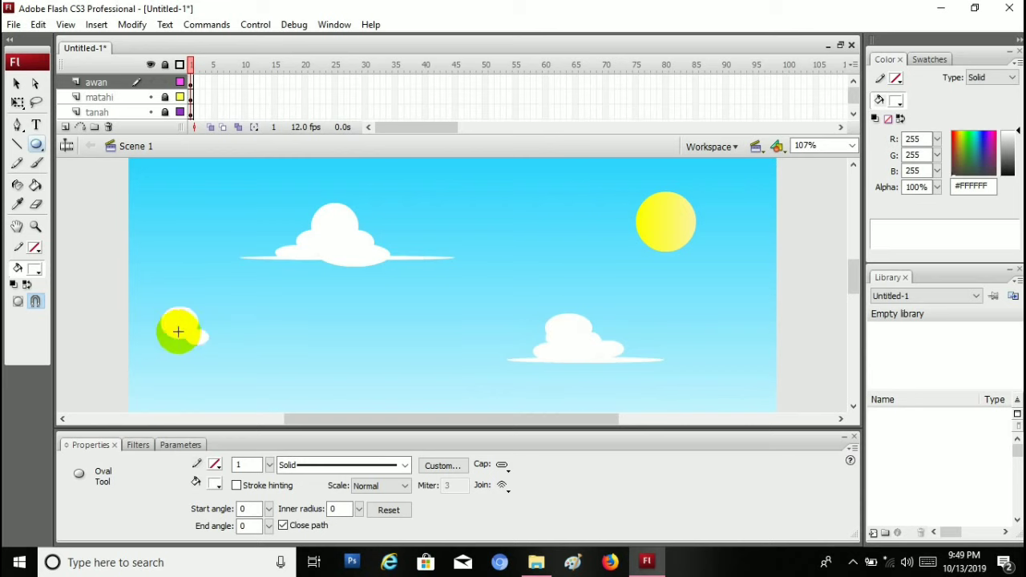
drag(143, 324, 209, 346)
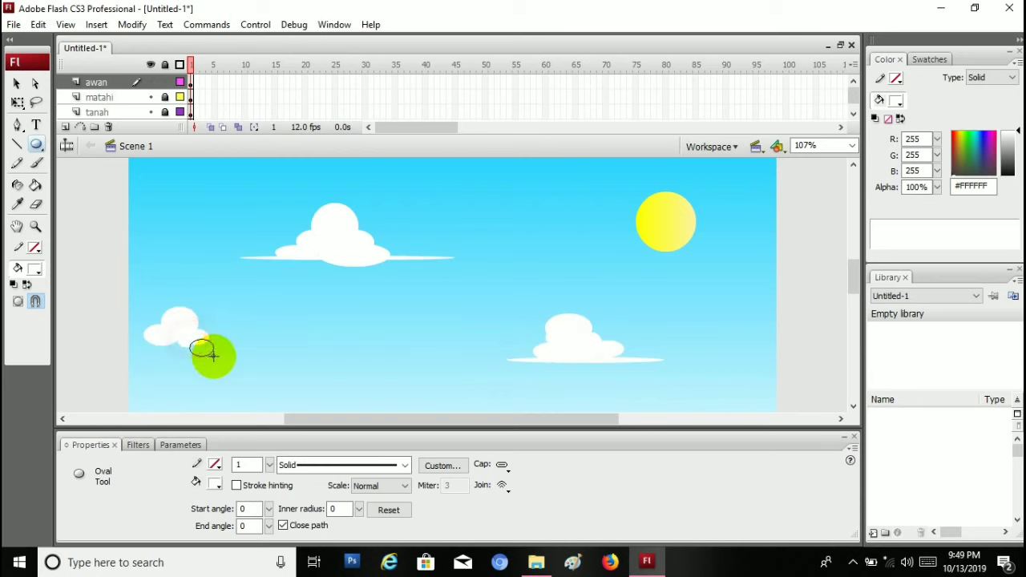
drag(129, 347, 249, 353)
drag(144, 338, 198, 350)
mouse_move(756, 249)
mouse_down()
mouse_move(790, 275)
mouse_move(775, 275)
mouse_move(797, 279)
mouse_up()
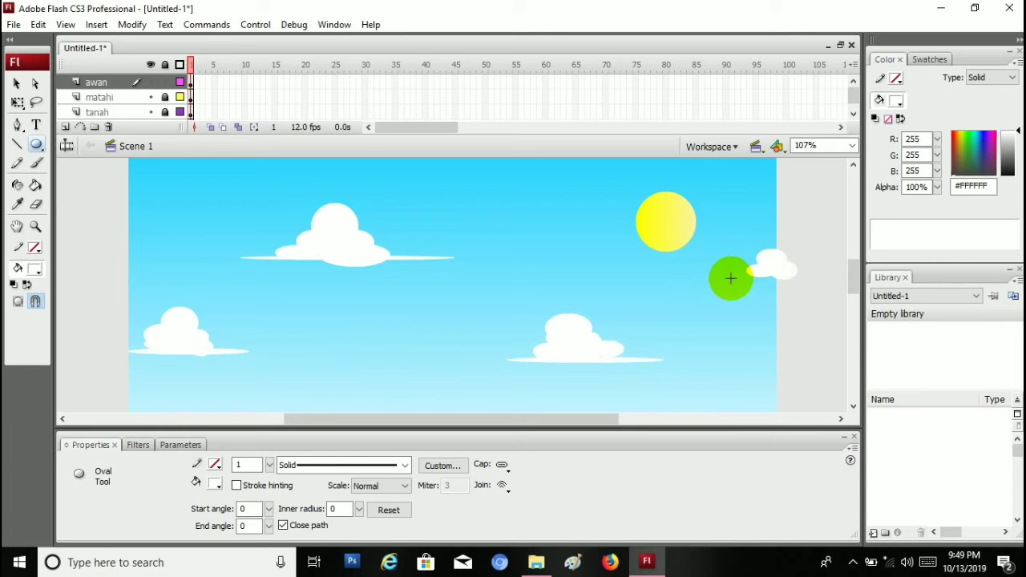
drag(731, 278, 808, 279)
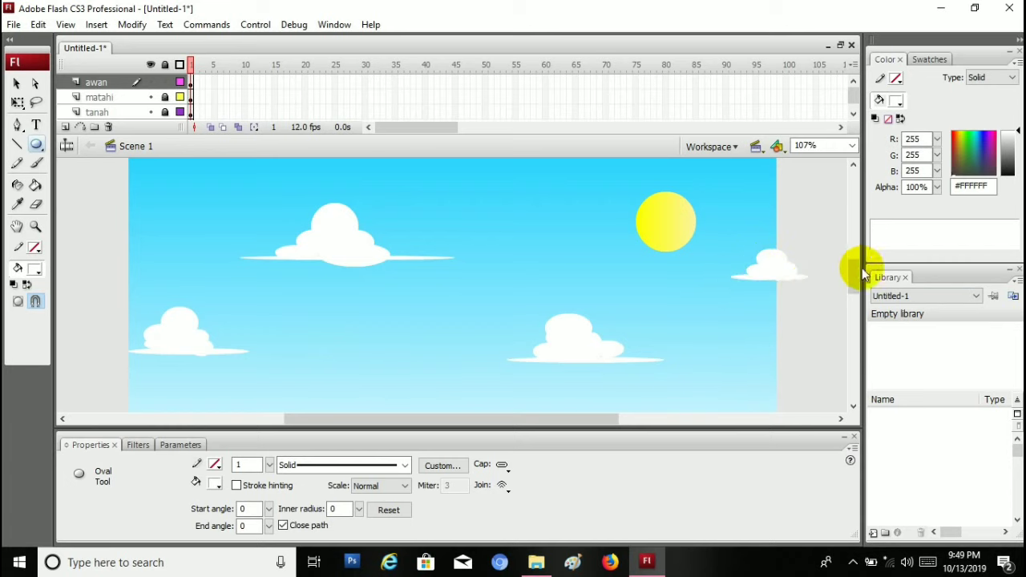
Lock the "awan" layer and add a layer named "gunung" above it
scroll(852, 257, up, 2)
scroll(852, 275, down, 7)
scroll(852, 275, up, 4)
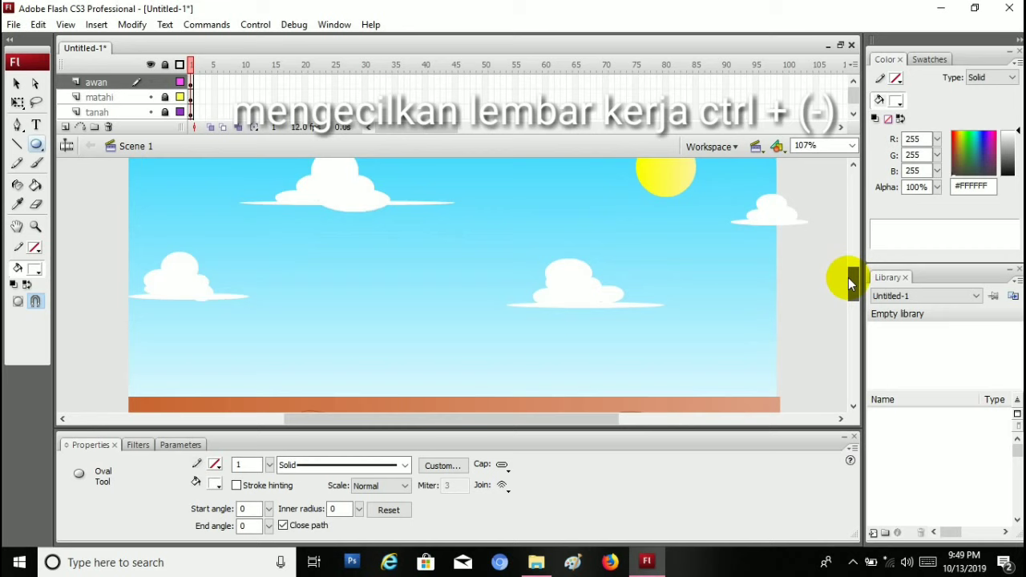
click(852, 146)
click(831, 156)
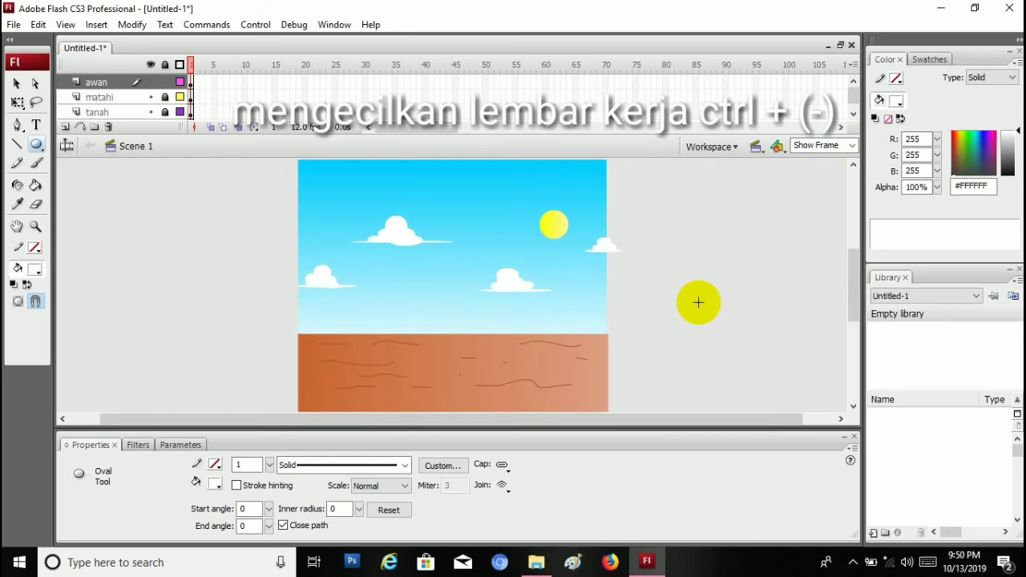
click(165, 82)
click(65, 126)
double_click(101, 82)
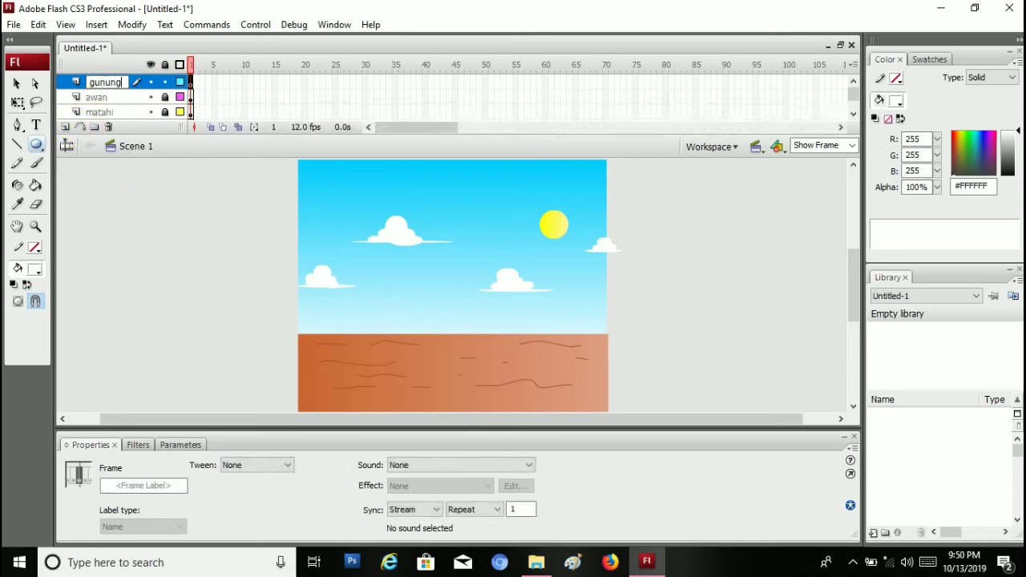
key(Return)
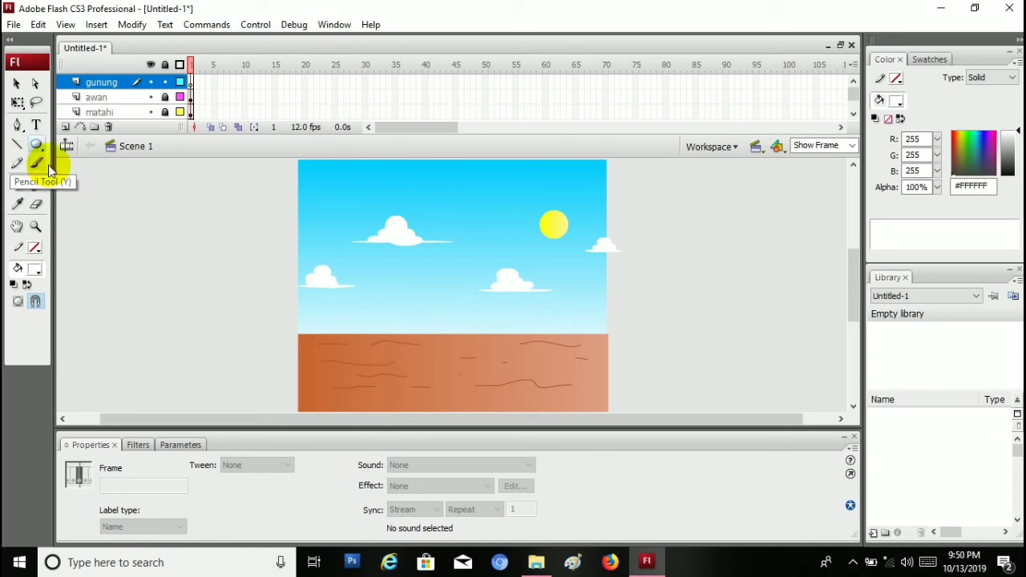
Draw a closed outline of a large mountain and a smaller one behind its right slope with a #000000 Pencil stroke, closing it along the ground
click(17, 164)
click(35, 247)
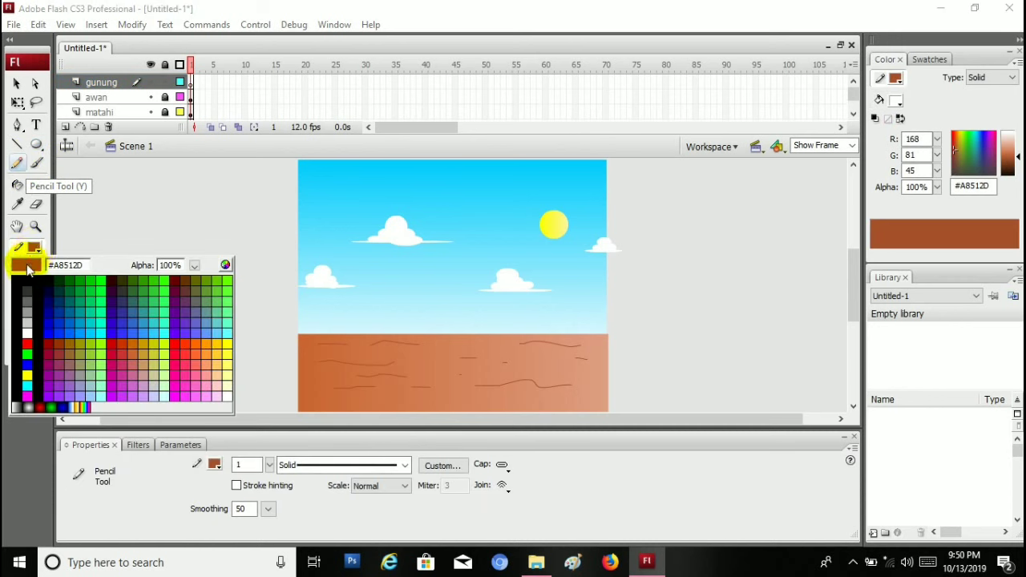
click(19, 280)
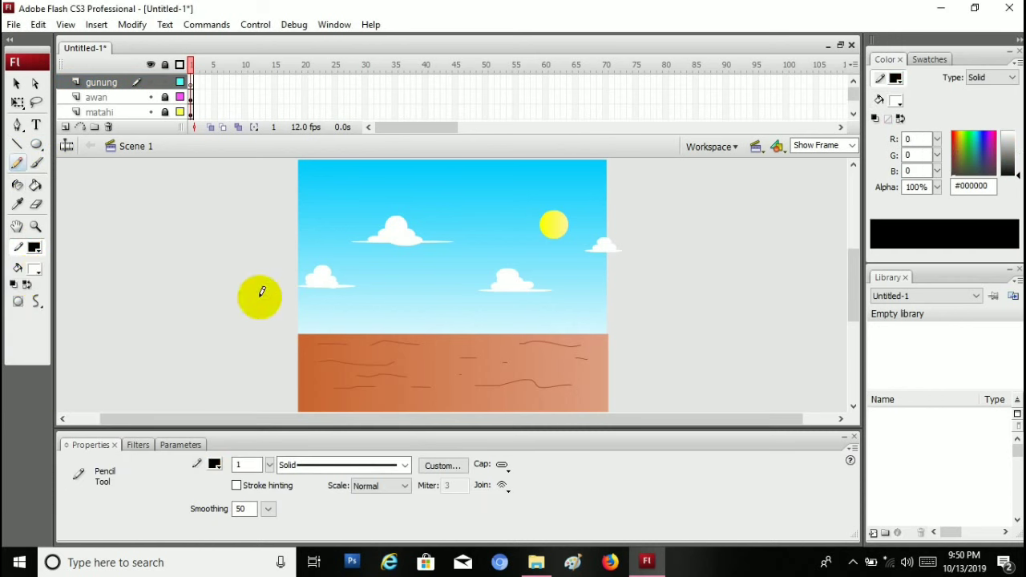
key(ctrl+=)
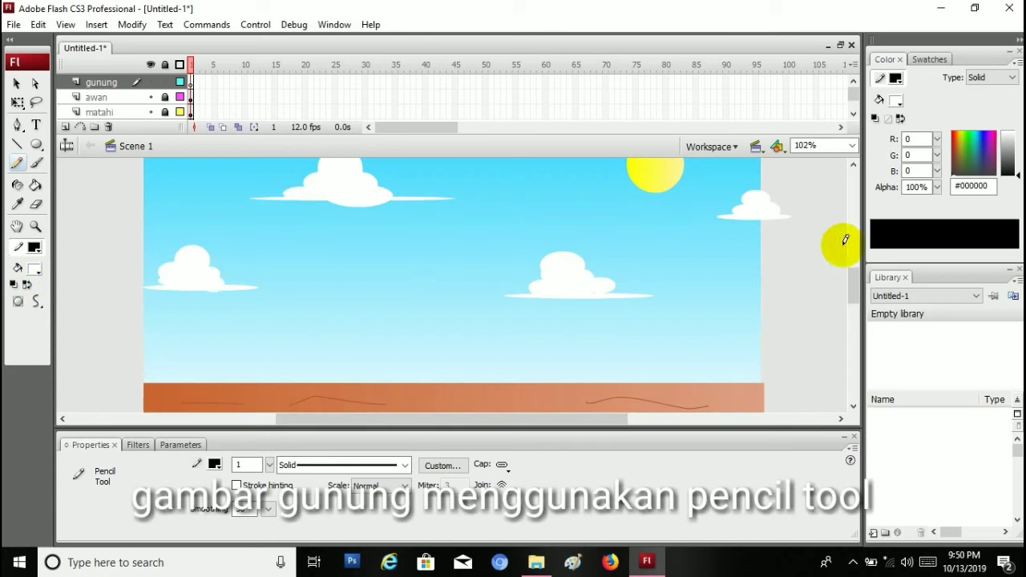
drag(843, 238, 858, 278)
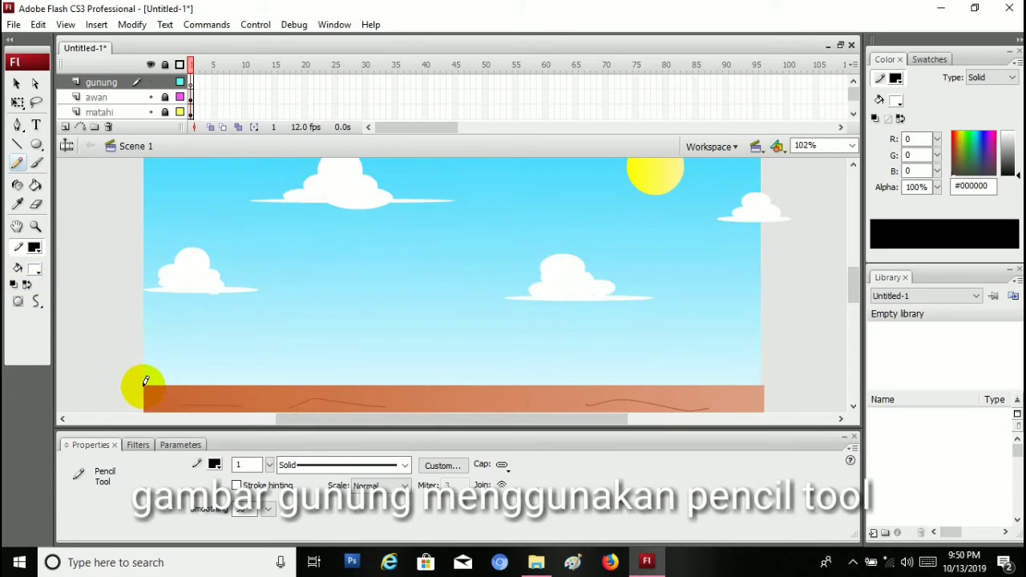
mouse_move(141, 387)
mouse_down()
mouse_move(324, 225)
mouse_move(416, 220)
mouse_move(573, 339)
mouse_move(641, 376)
mouse_up()
mouse_move(566, 337)
mouse_down()
mouse_move(622, 307)
mouse_move(771, 383)
mouse_up()
drag(854, 294, 856, 312)
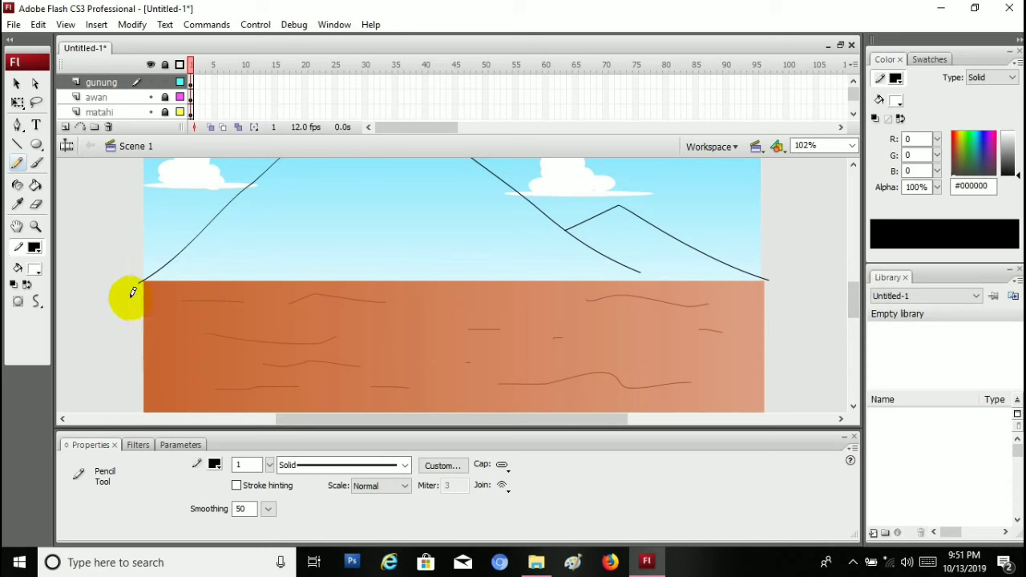
drag(161, 281, 768, 288)
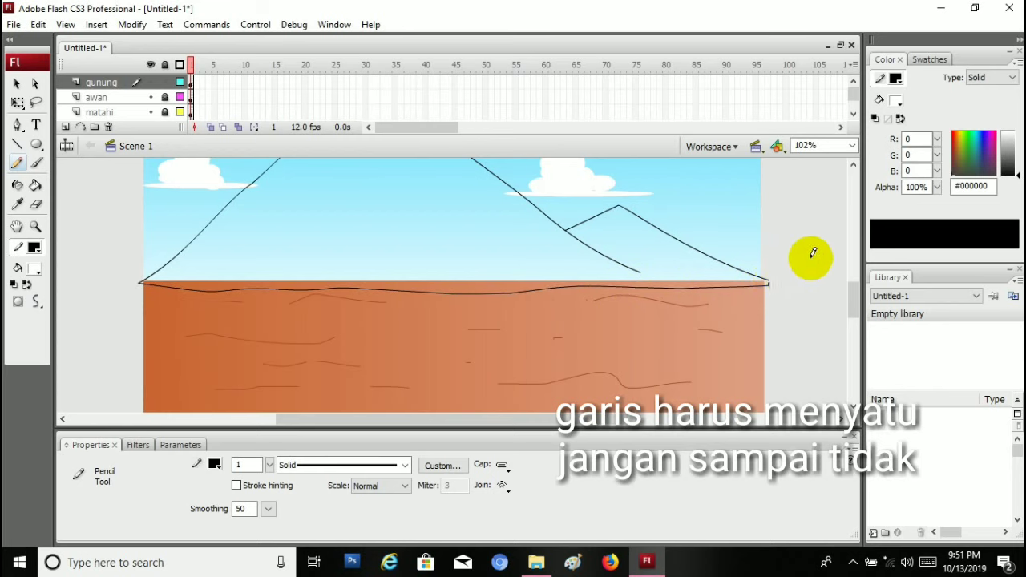
Set the fill to a linear gradient from #009966 to #67F5BC
drag(855, 321, 853, 293)
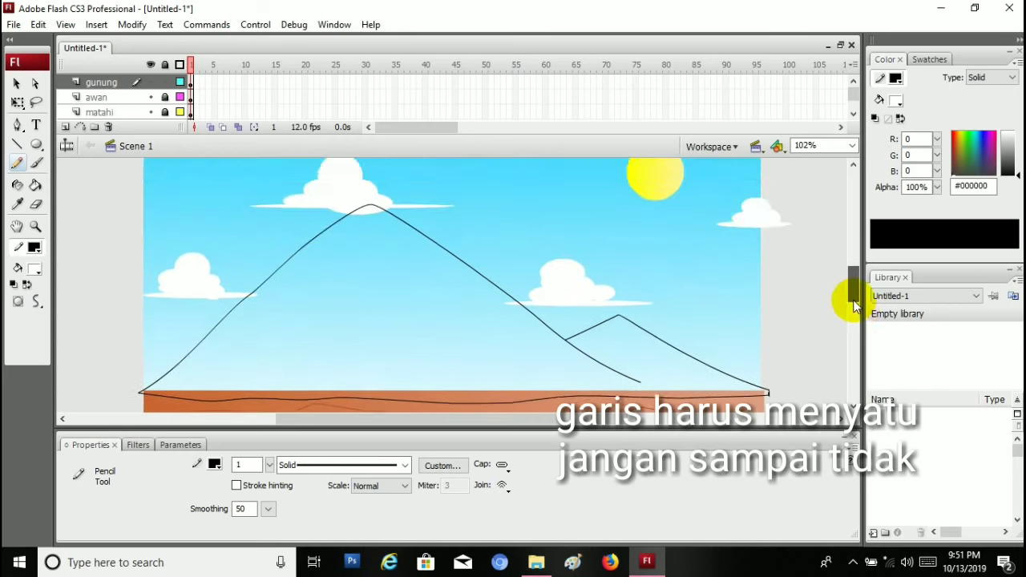
click(19, 271)
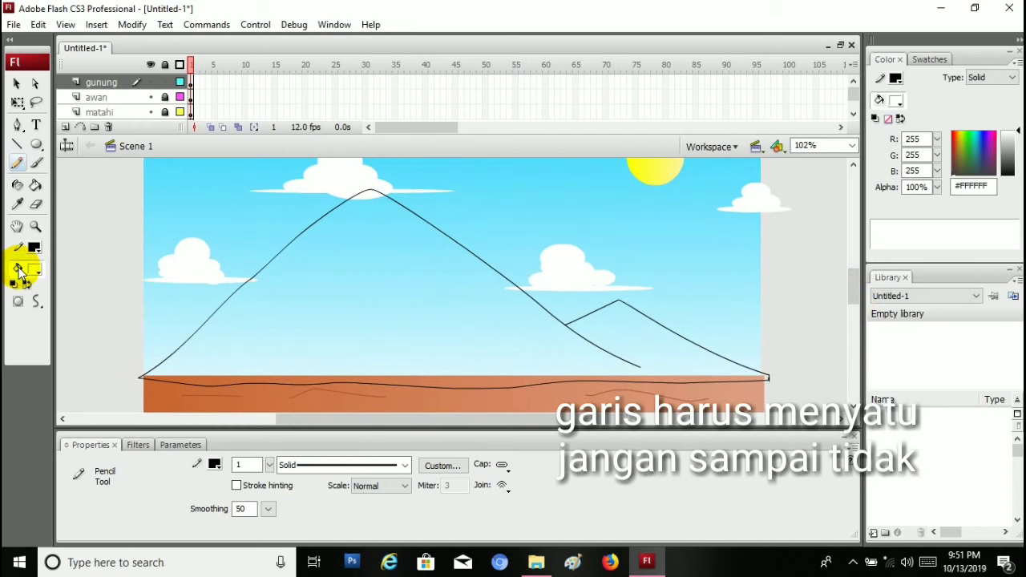
click(991, 76)
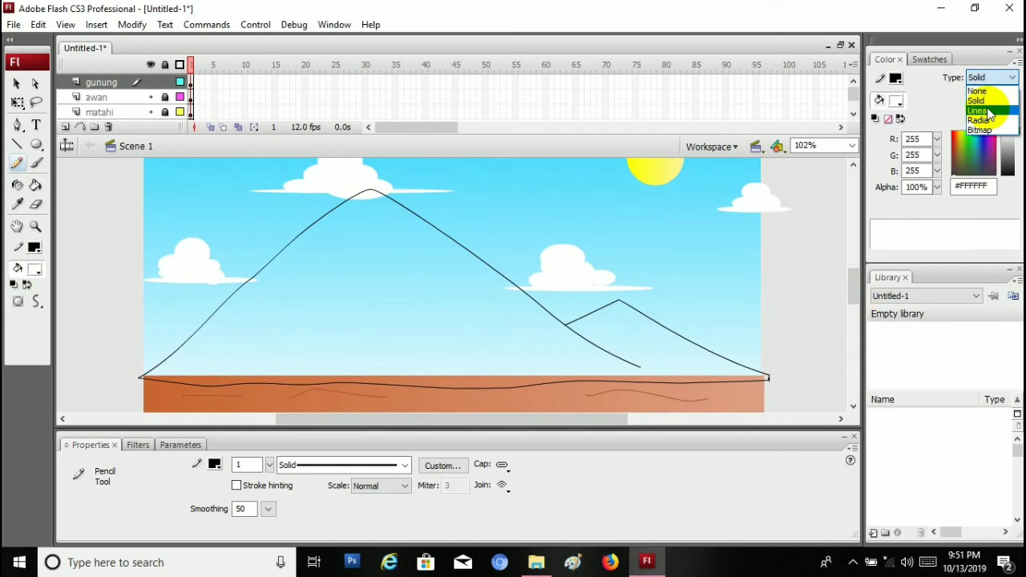
click(979, 110)
click(871, 213)
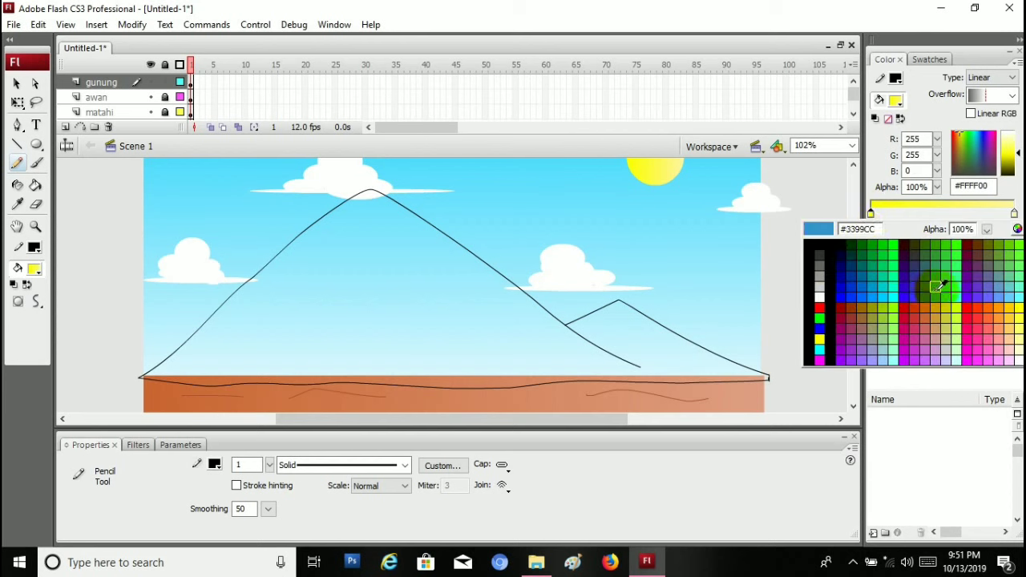
click(879, 263)
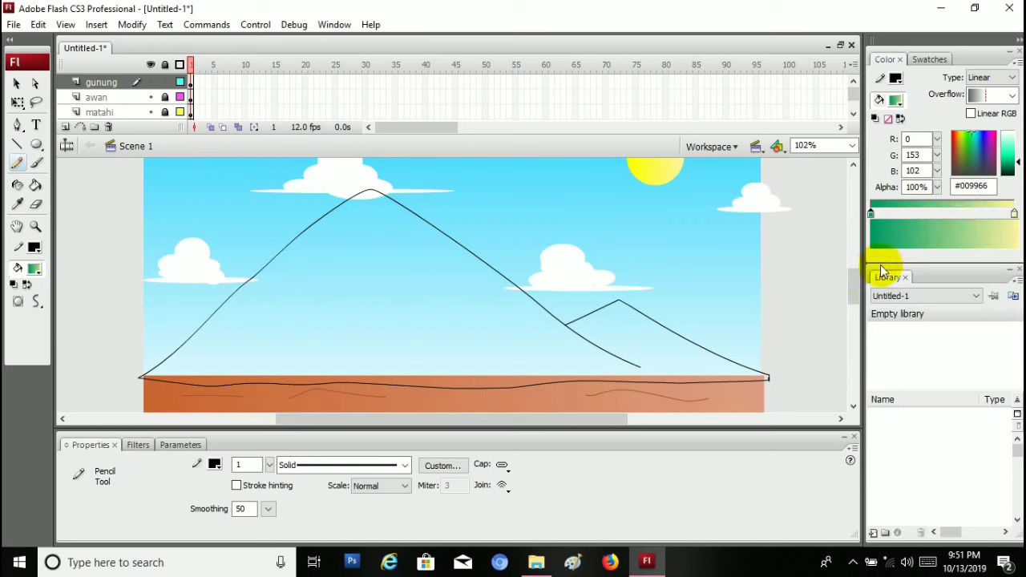
click(1013, 214)
click(877, 205)
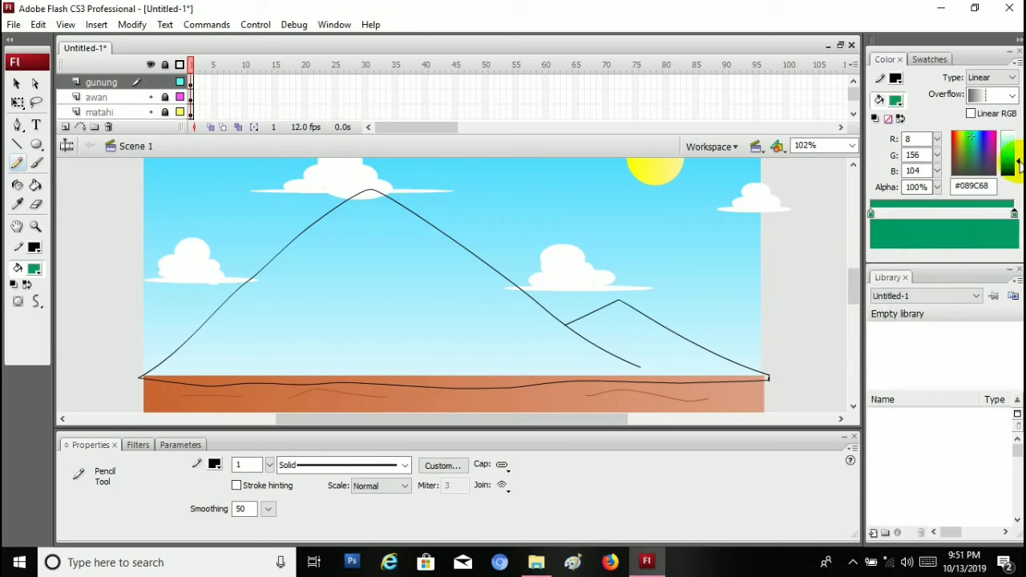
drag(1018, 164, 1019, 145)
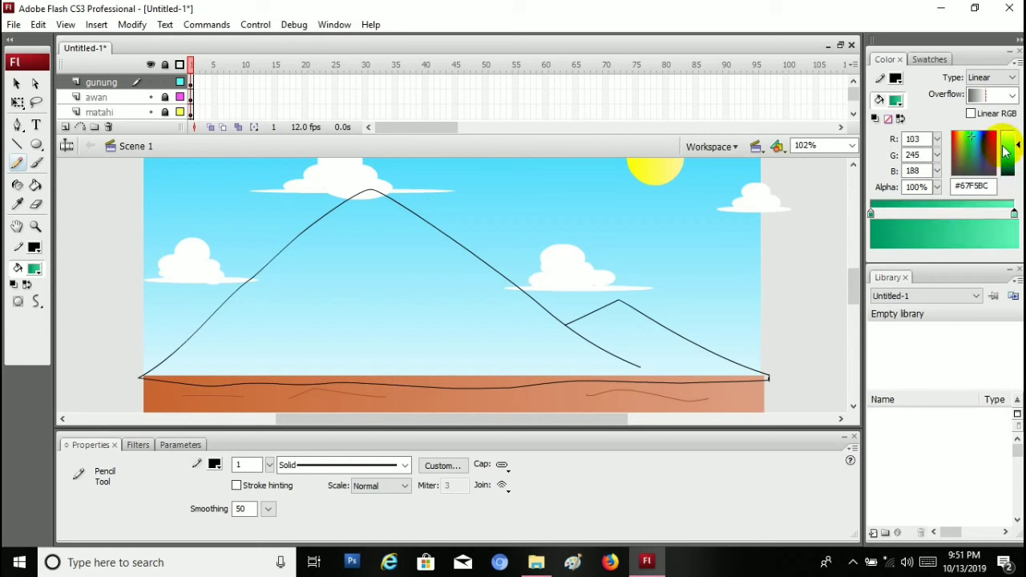
Fill the mountain outline with the green gradient using the Paint Bucket, reducing the zoom to 51% so the shape accepts the fill
click(36, 185)
click(382, 260)
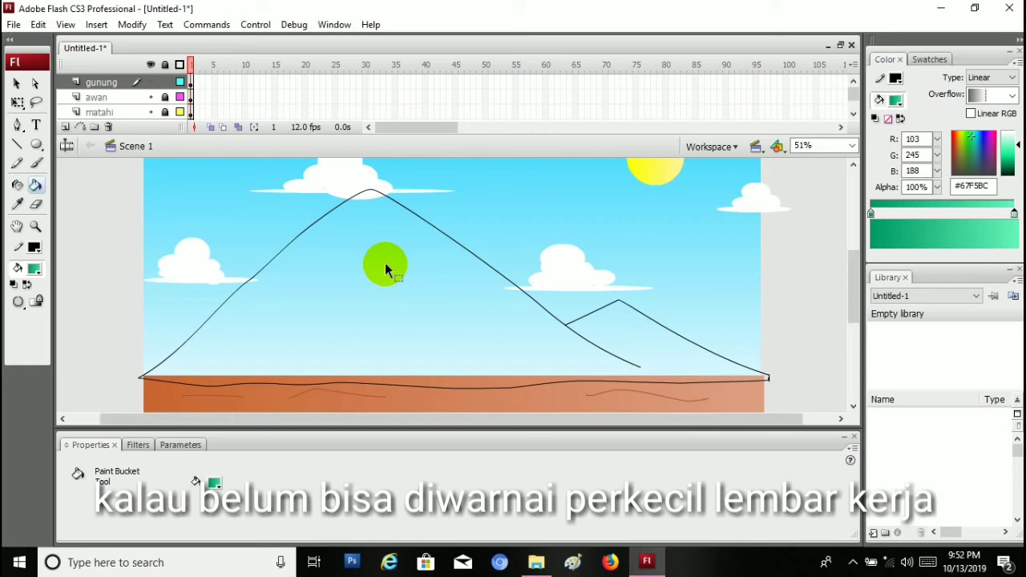
key(ctrl+minus)
click(393, 266)
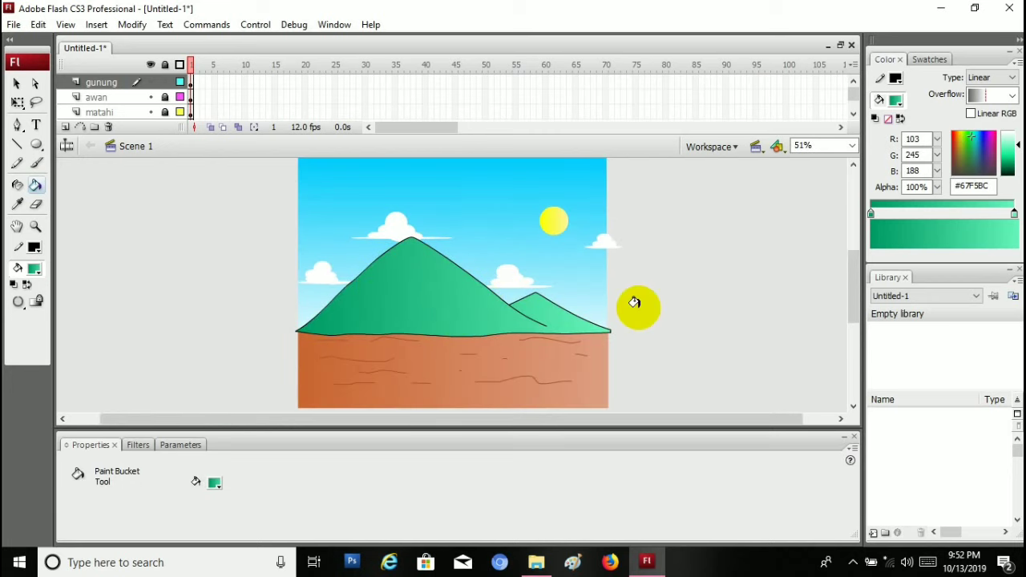
Sample the large mountain's green as the fill color and darken it to #1E6A4B
key(ctrl+equal)
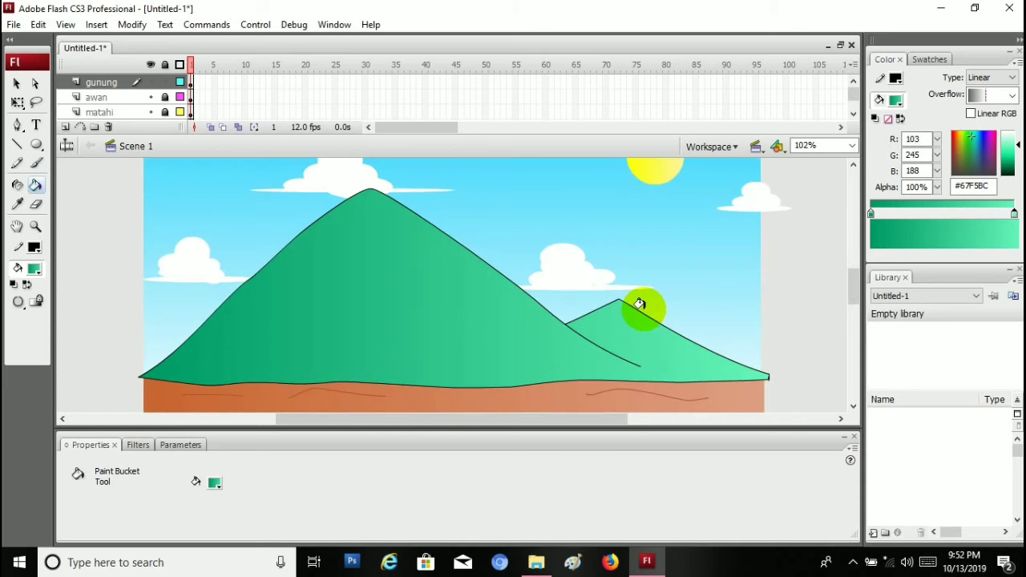
key(ctrl+equal)
key(ctrl+minus)
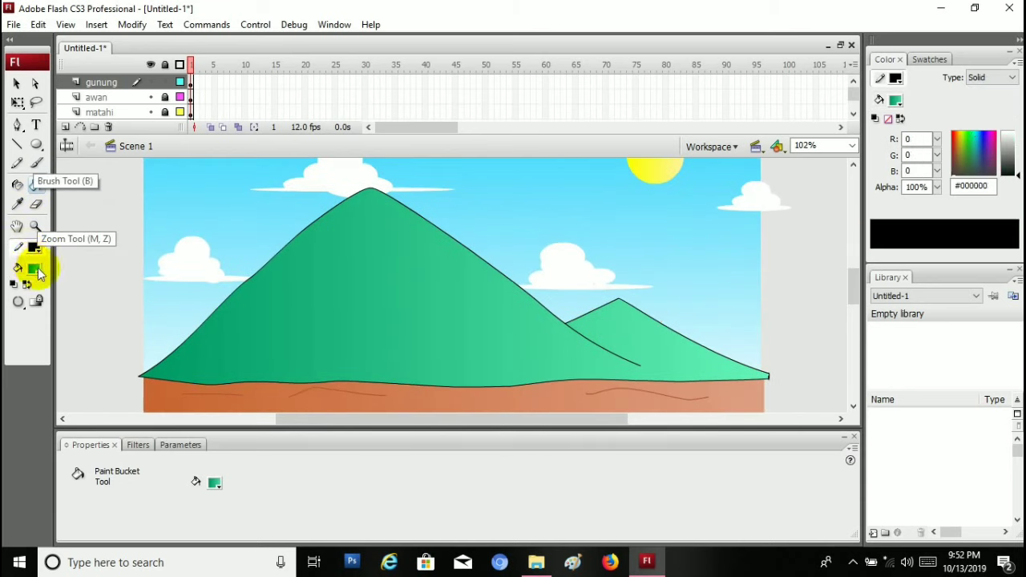
click(35, 269)
click(465, 276)
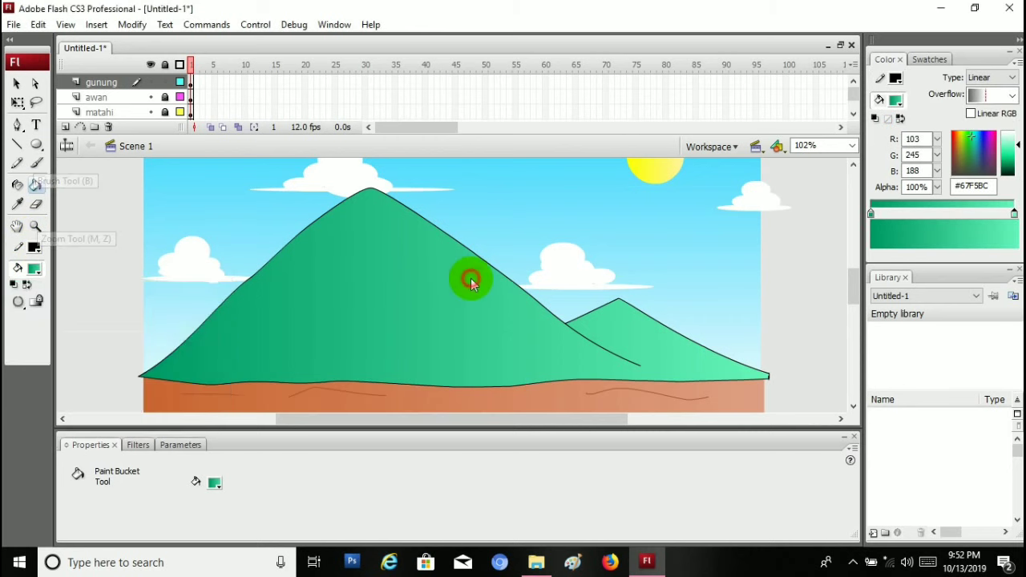
click(1019, 161)
Draw shading boundary lines from both mountain peaks down to their bases with a #136443 Pencil stroke
click(17, 163)
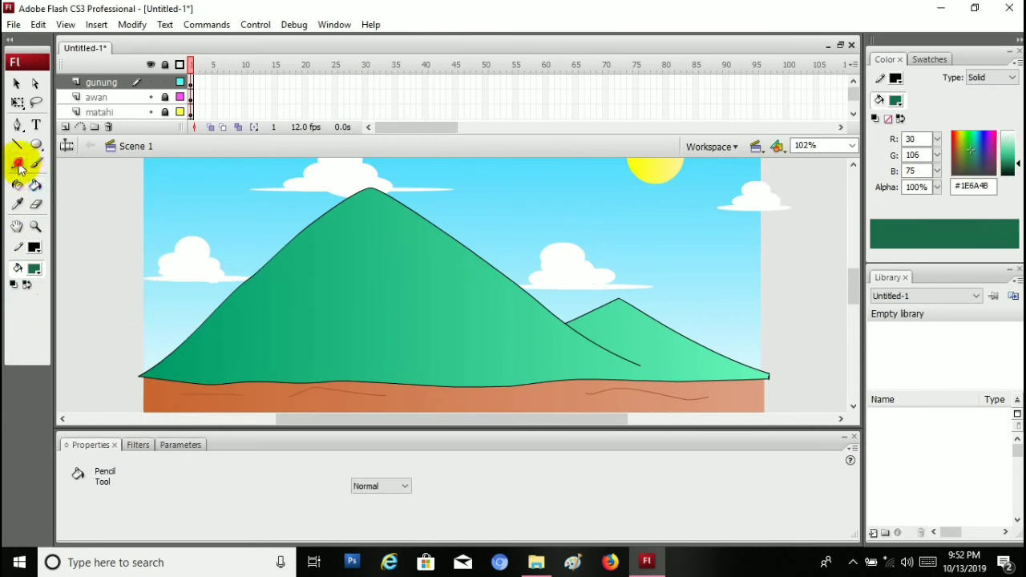
click(17, 247)
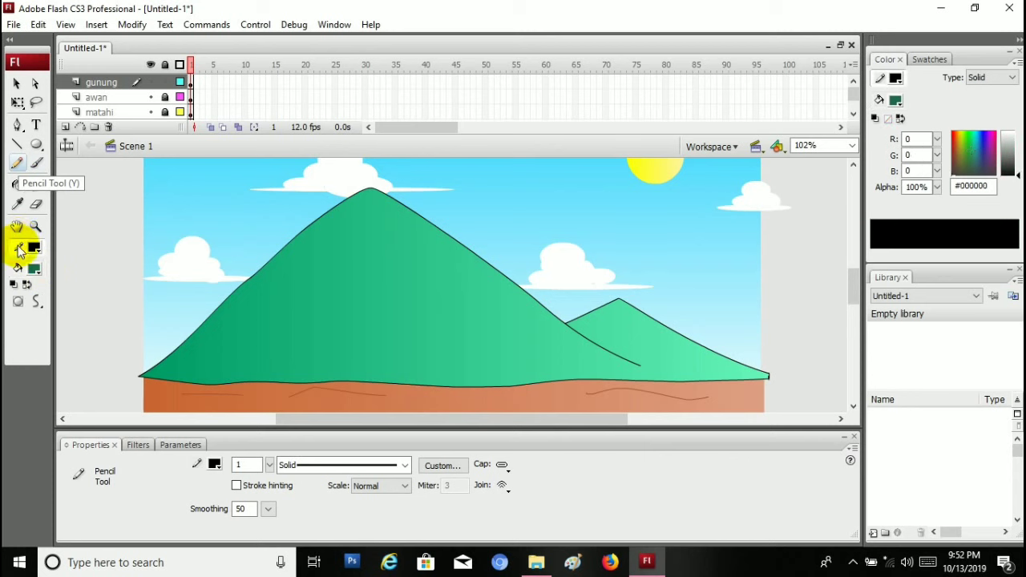
click(33, 247)
click(349, 216)
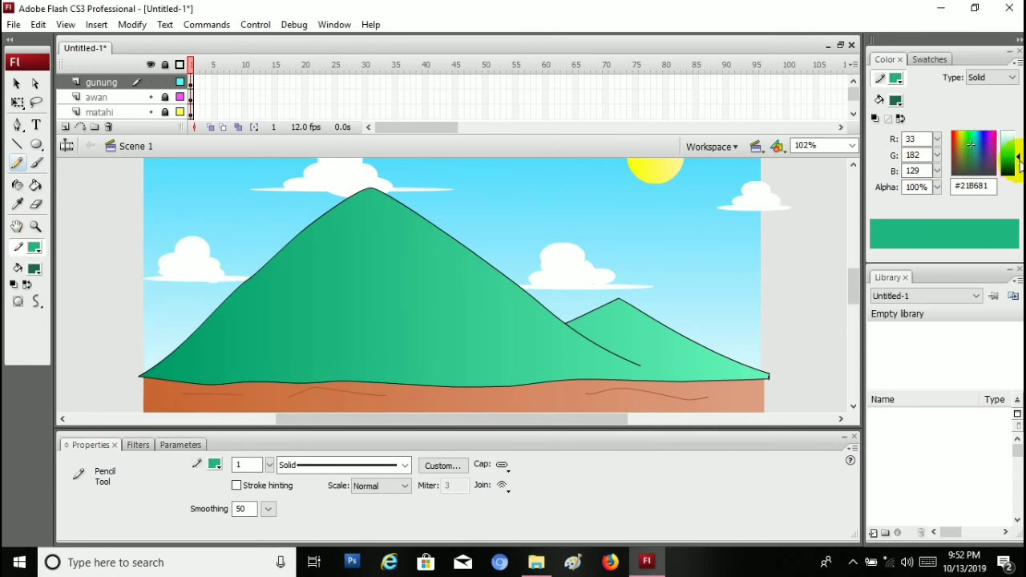
drag(1019, 145, 1019, 164)
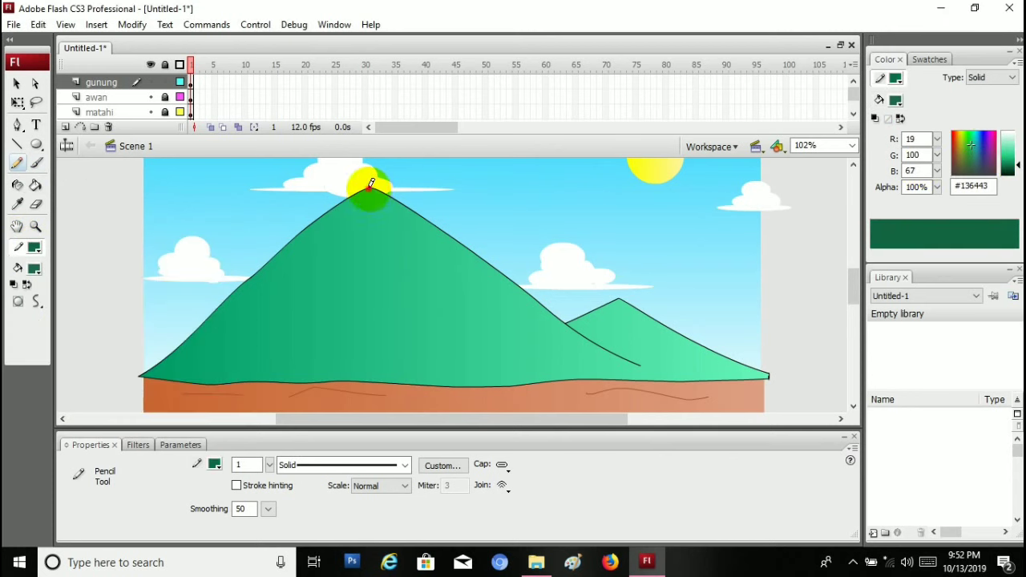
mouse_move(371, 186)
mouse_down()
mouse_move(412, 261)
mouse_move(437, 281)
mouse_move(640, 369)
mouse_up()
drag(621, 299, 708, 361)
Fill the shaded right sides of both mountains with #1E6A4B using the Paint Bucket
click(34, 269)
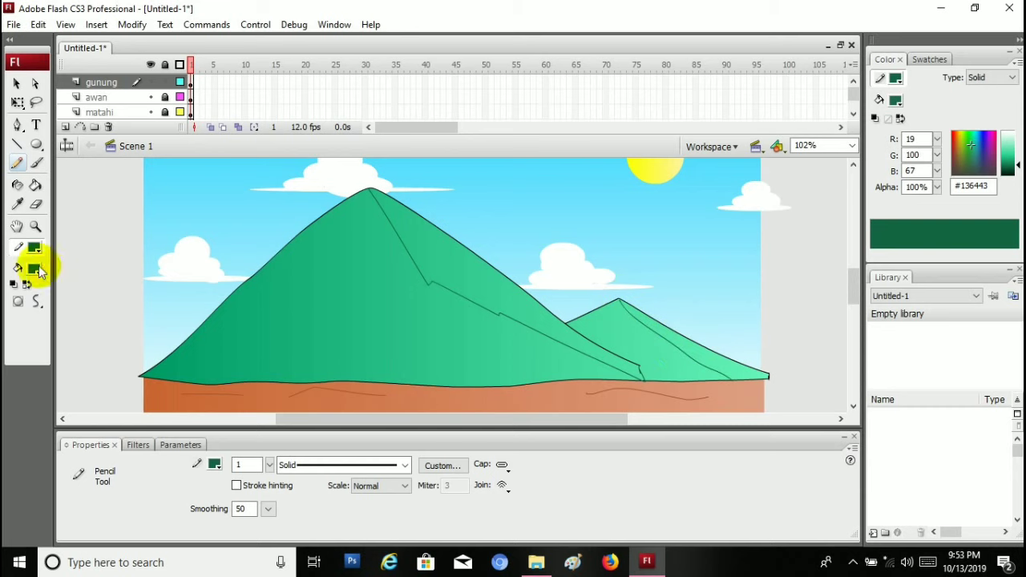
click(920, 240)
key(k)
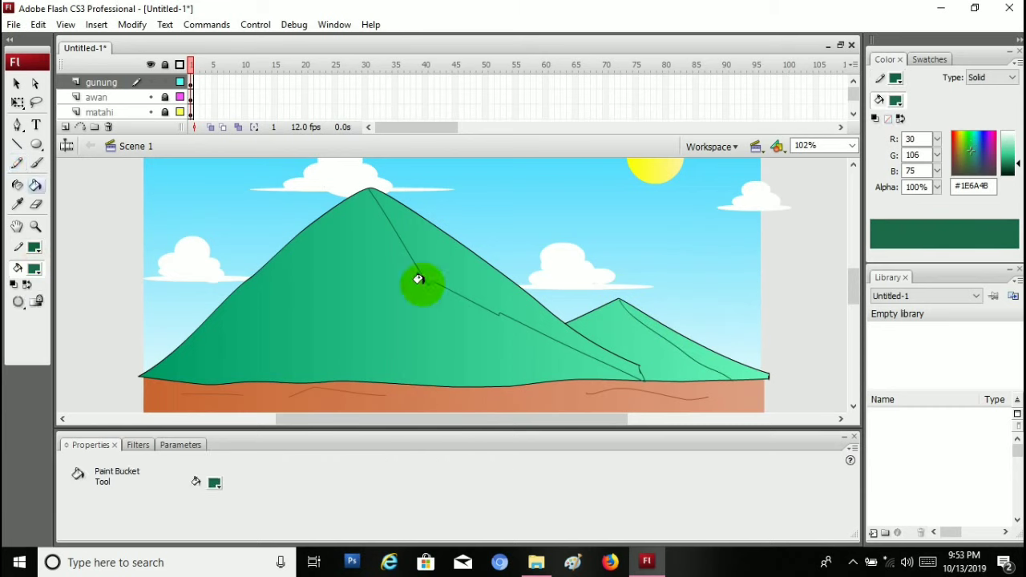
click(440, 249)
click(686, 343)
key(ctrl+z)
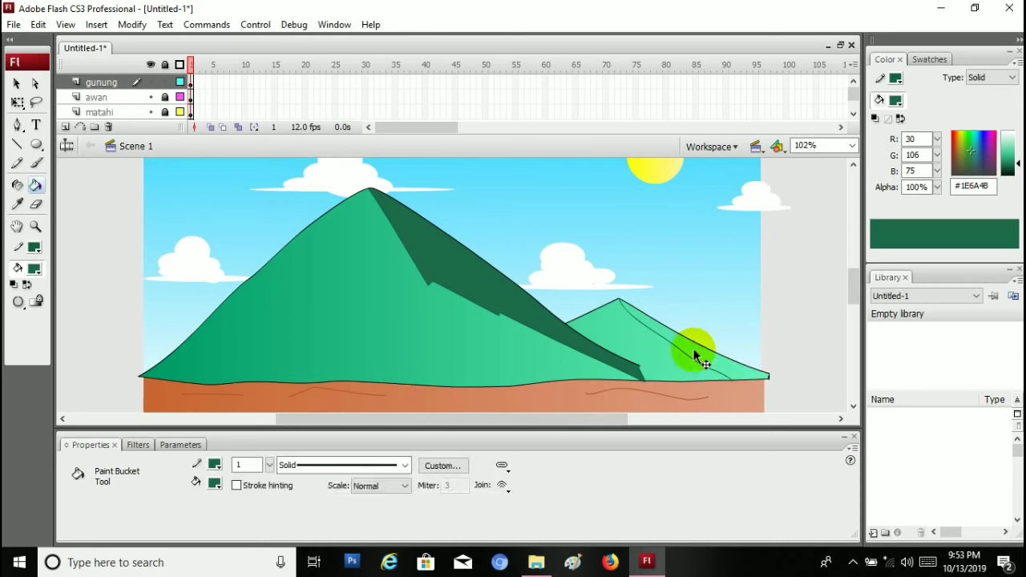
key(ctrl+minus)
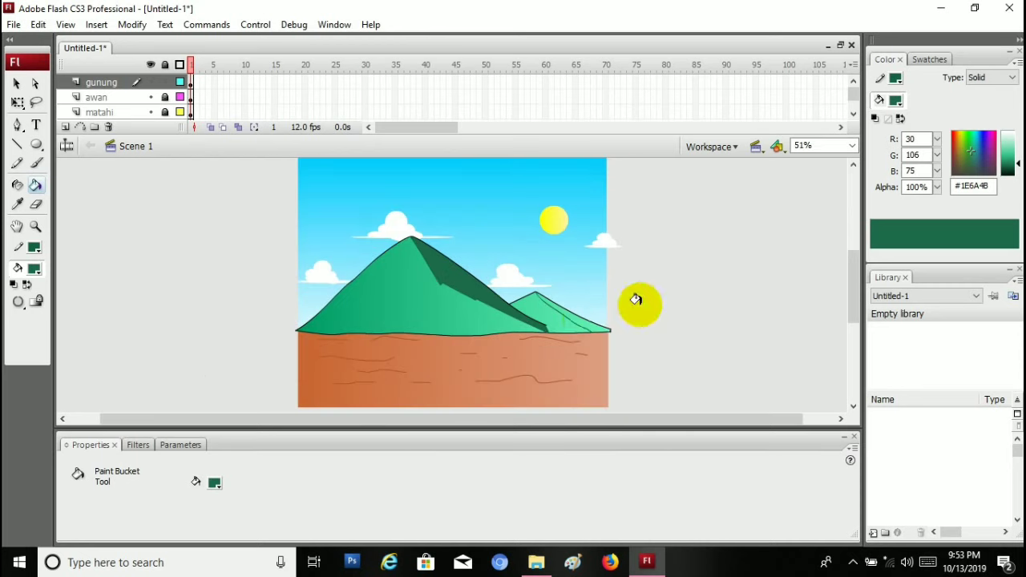
key(ctrl+equal)
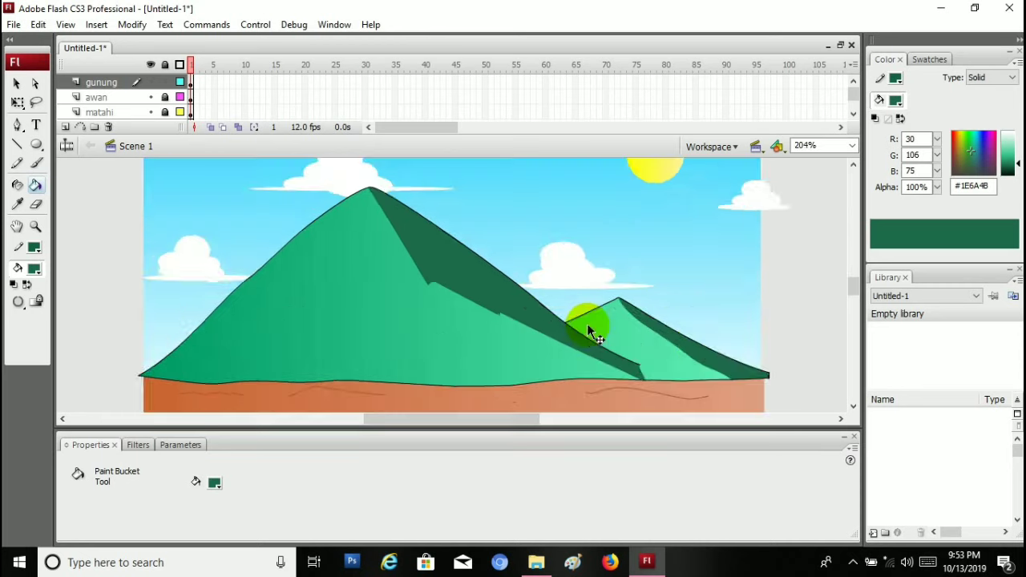
key(ctrl+minus)
click(392, 297)
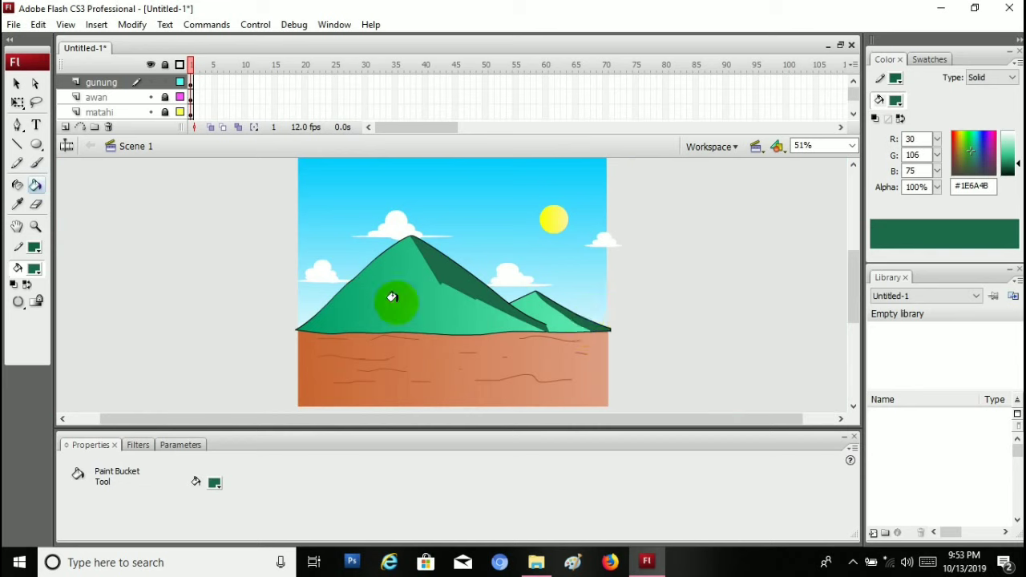
Lighten the fill color to #2C986C and refill the shaded sides of both mountains with it
drag(1008, 171, 1012, 164)
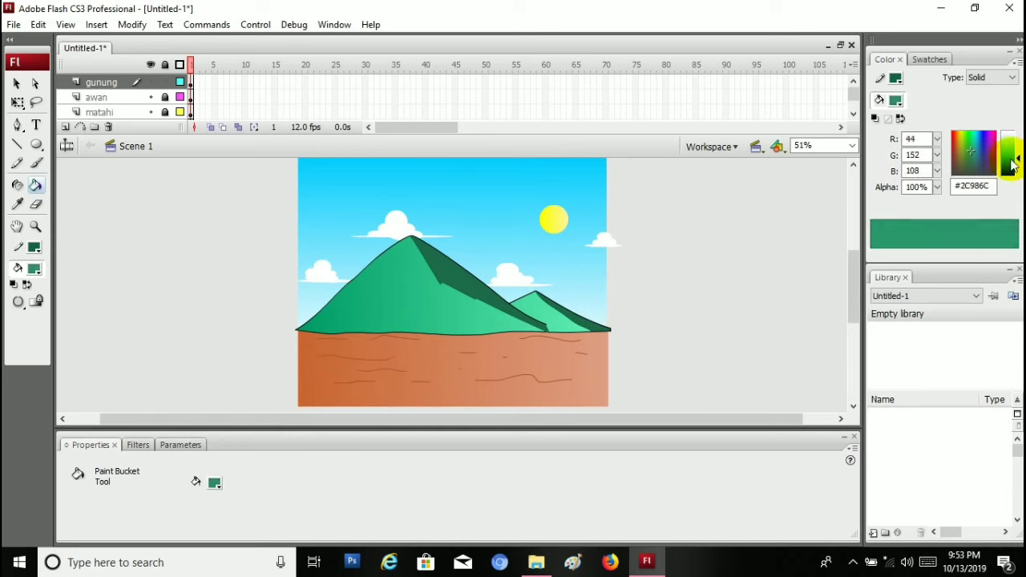
click(441, 262)
click(569, 311)
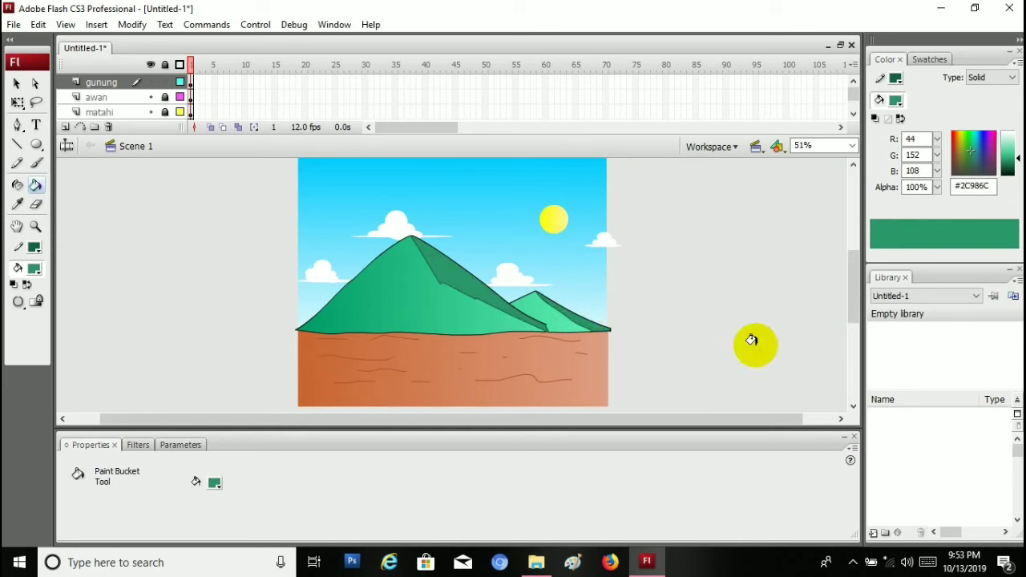
Lock the gunung layer and add a new layer named rerumputan above it
click(165, 81)
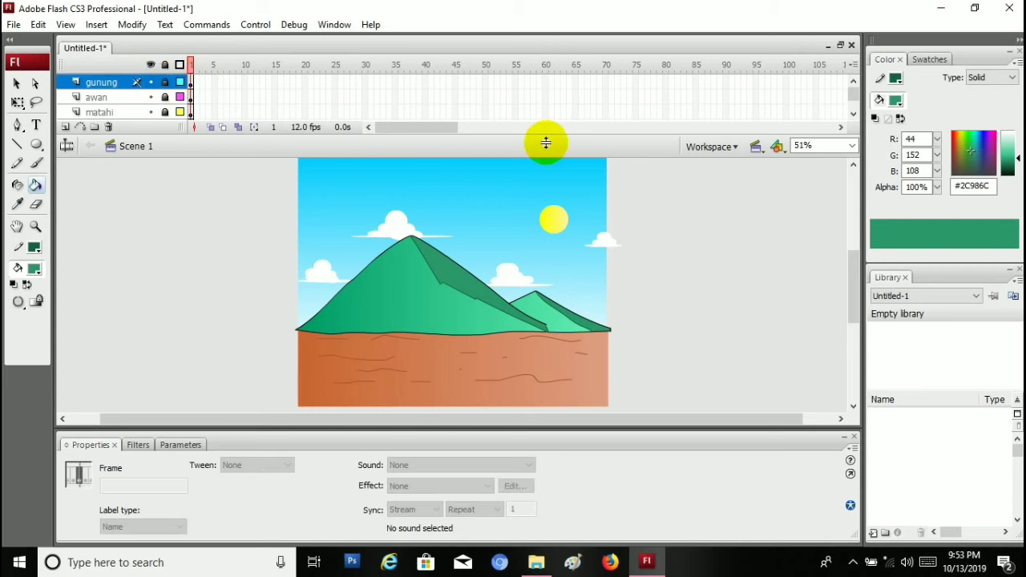
click(66, 127)
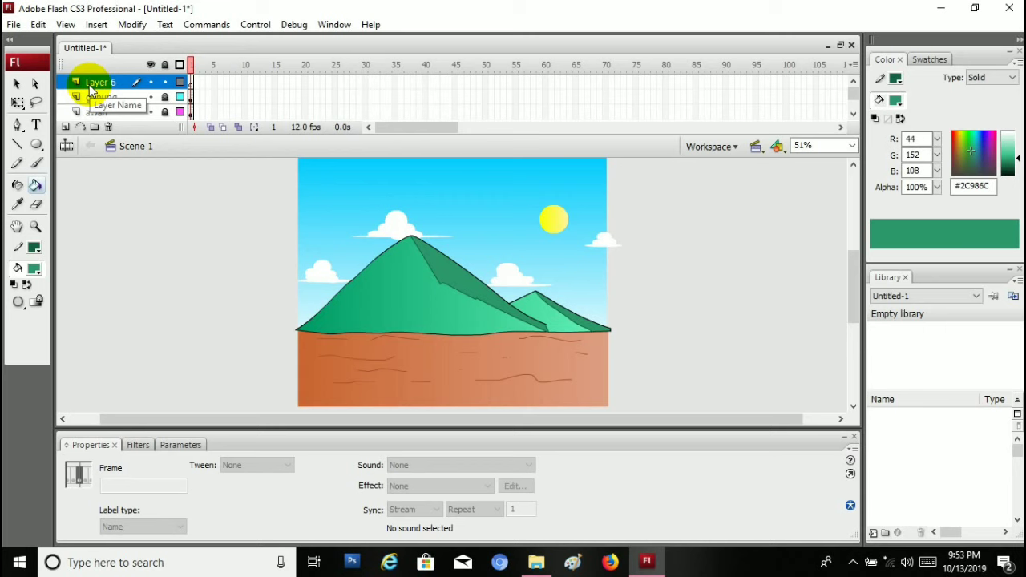
double_click(92, 83)
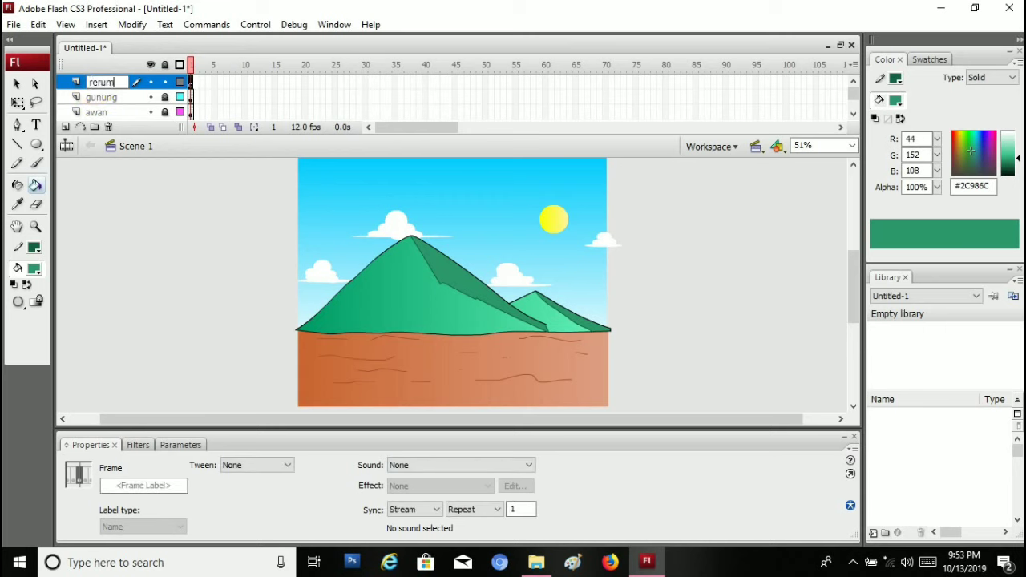
text(rerumputan)
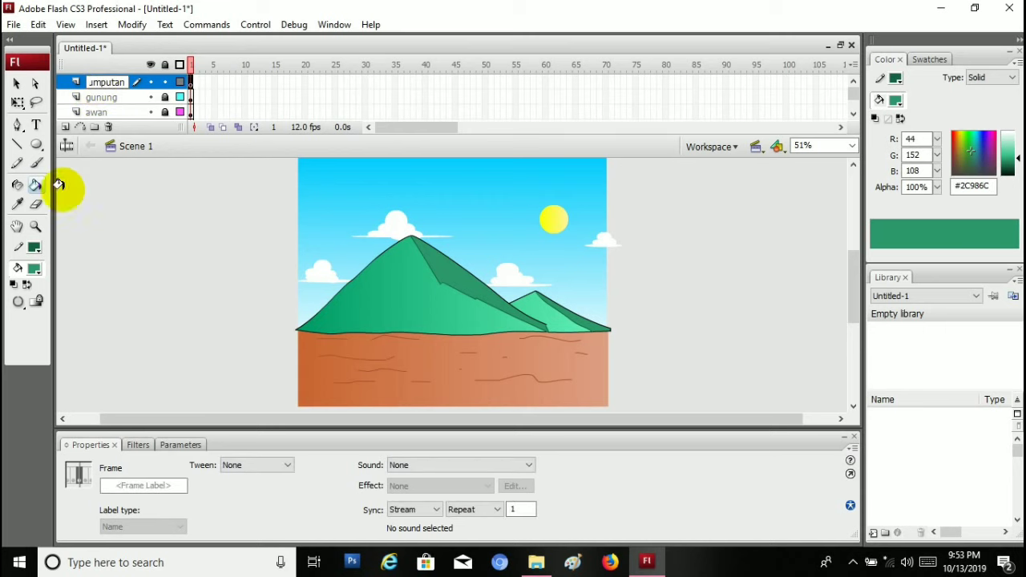
Draw a jagged row of bush tops across the base of the mountains with a #000000 Pencil stroke
click(18, 163)
click(36, 246)
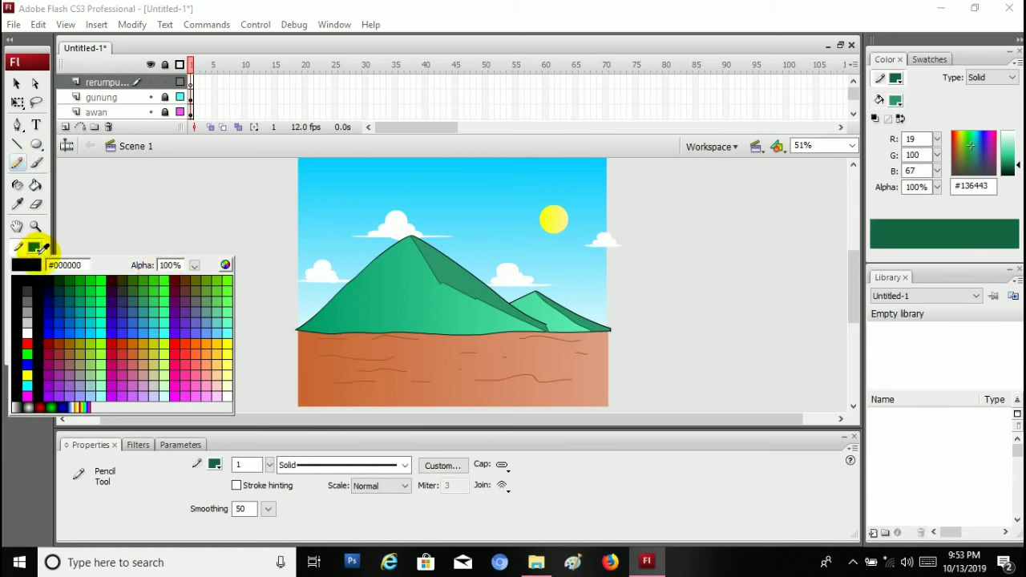
click(20, 274)
key(ctrl+equal)
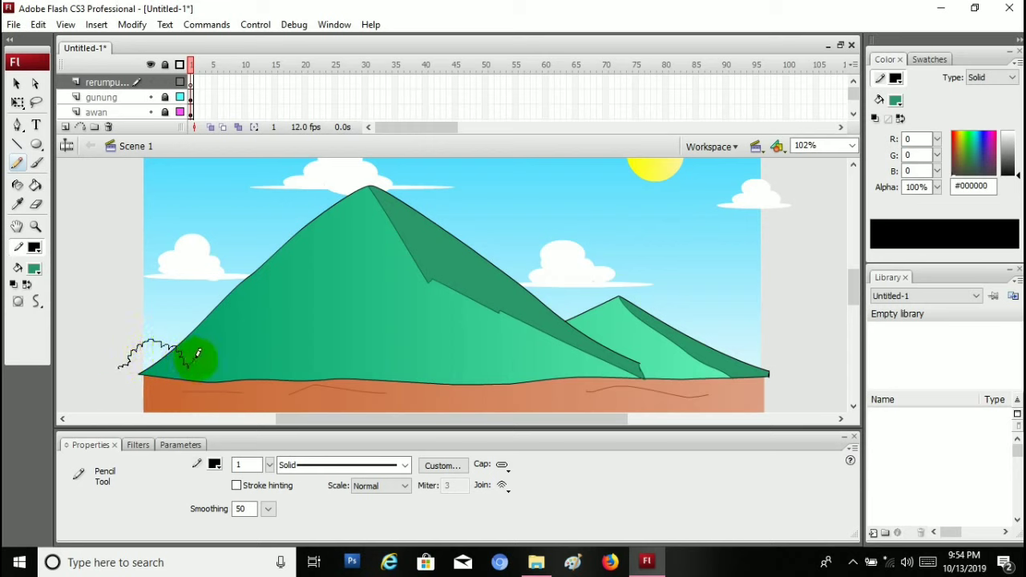
mouse_move(223, 313)
mouse_down()
mouse_move(272, 349)
mouse_move(310, 359)
mouse_move(335, 341)
mouse_move(344, 306)
mouse_move(385, 279)
mouse_move(398, 317)
mouse_move(450, 362)
mouse_move(530, 341)
mouse_move(565, 303)
mouse_move(615, 353)
mouse_move(631, 358)
mouse_move(637, 332)
mouse_move(656, 322)
mouse_move(709, 360)
mouse_up()
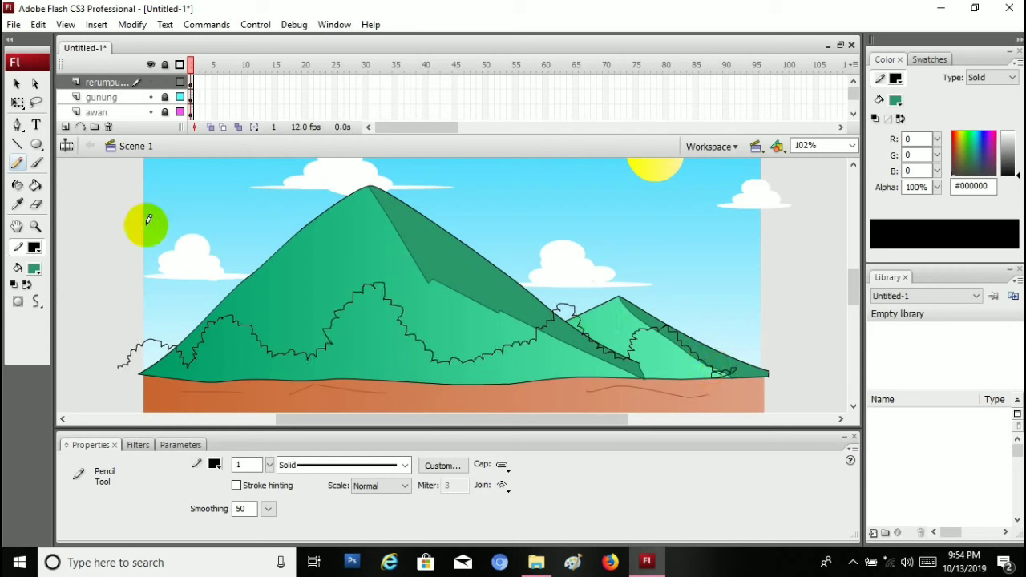
Erase the stray right end of the bush line, draw the last bush there and close the outline along the ground
click(35, 204)
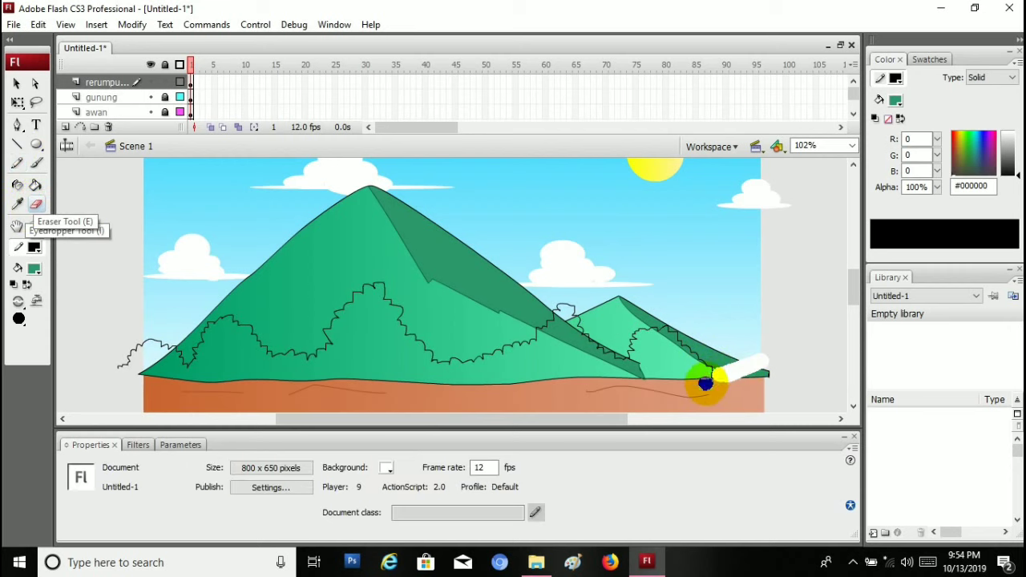
click(17, 163)
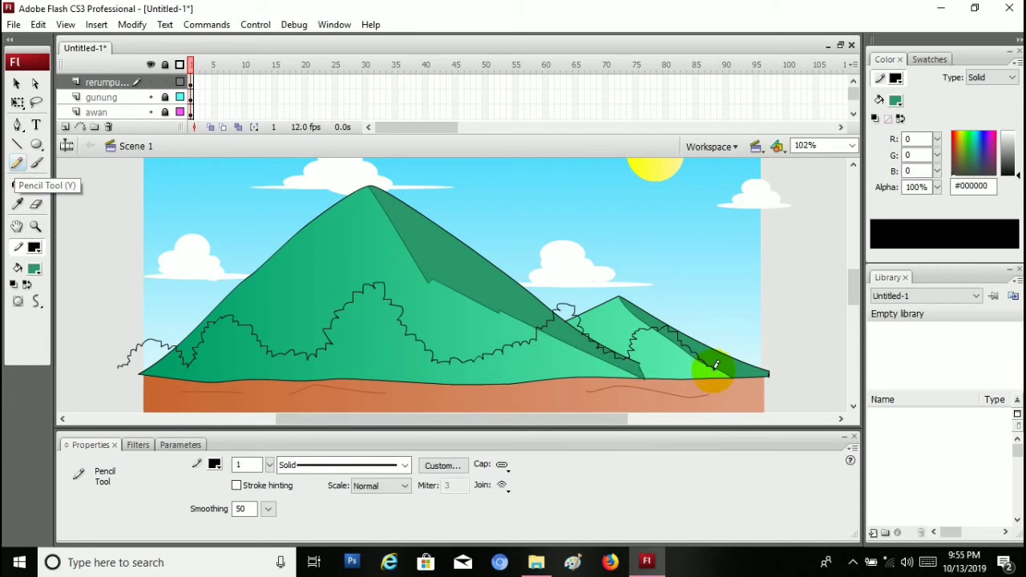
mouse_move(734, 354)
mouse_down()
mouse_move(740, 337)
mouse_move(764, 336)
mouse_move(788, 354)
mouse_move(792, 376)
mouse_up()
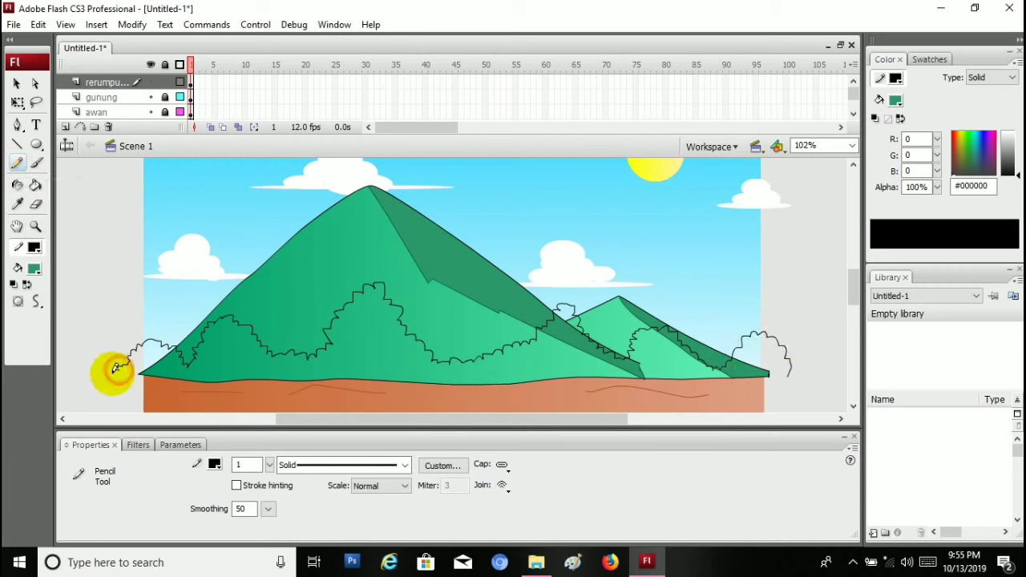
mouse_move(112, 372)
mouse_down()
mouse_move(105, 386)
mouse_move(623, 385)
mouse_move(791, 370)
mouse_up()
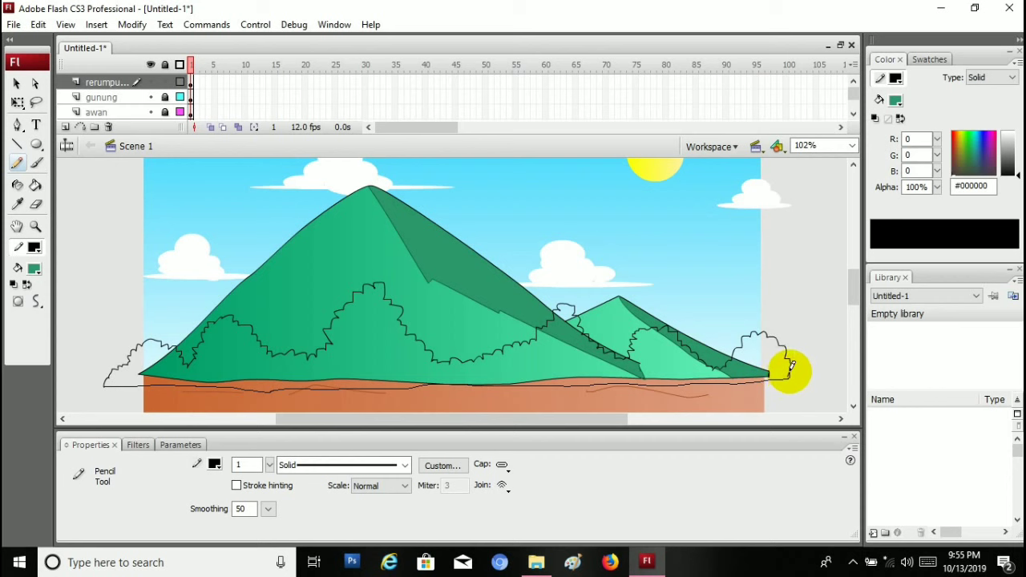
Fill the closed bush outline with #009900 using the Paint Bucket, reducing the zoom to 51% so the shape accepts the fill
click(34, 270)
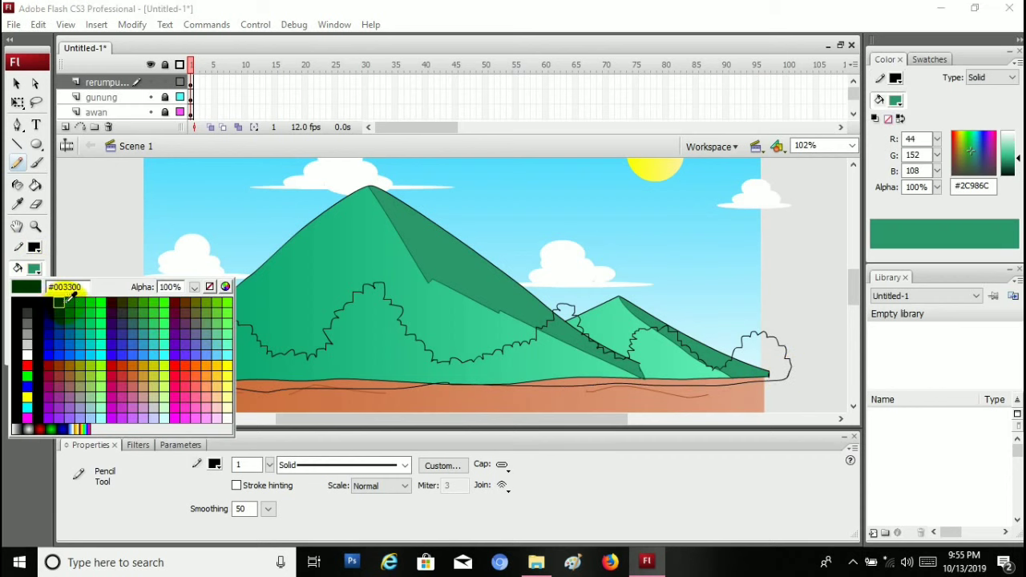
click(80, 303)
key(k)
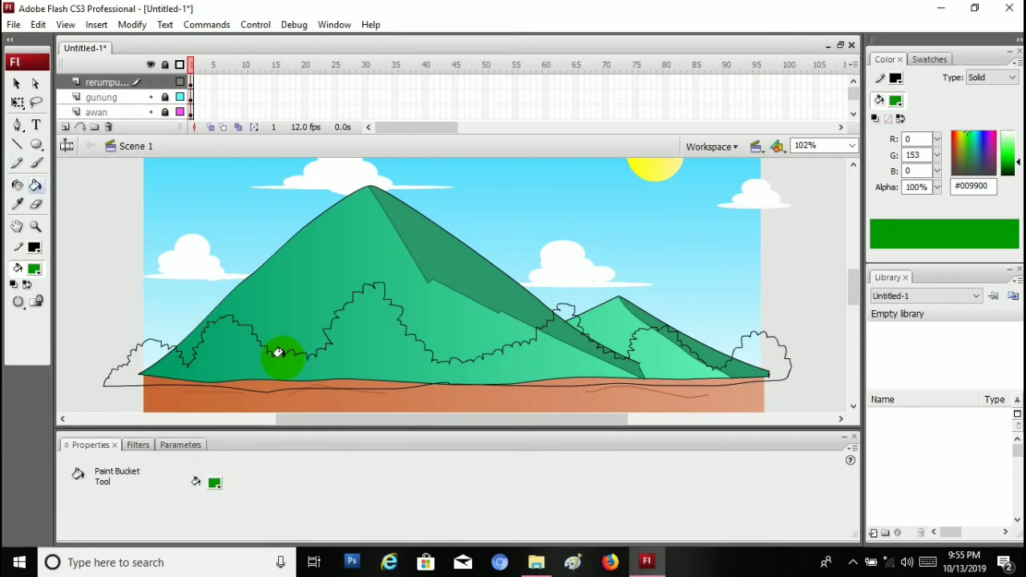
key(ctrl+minus)
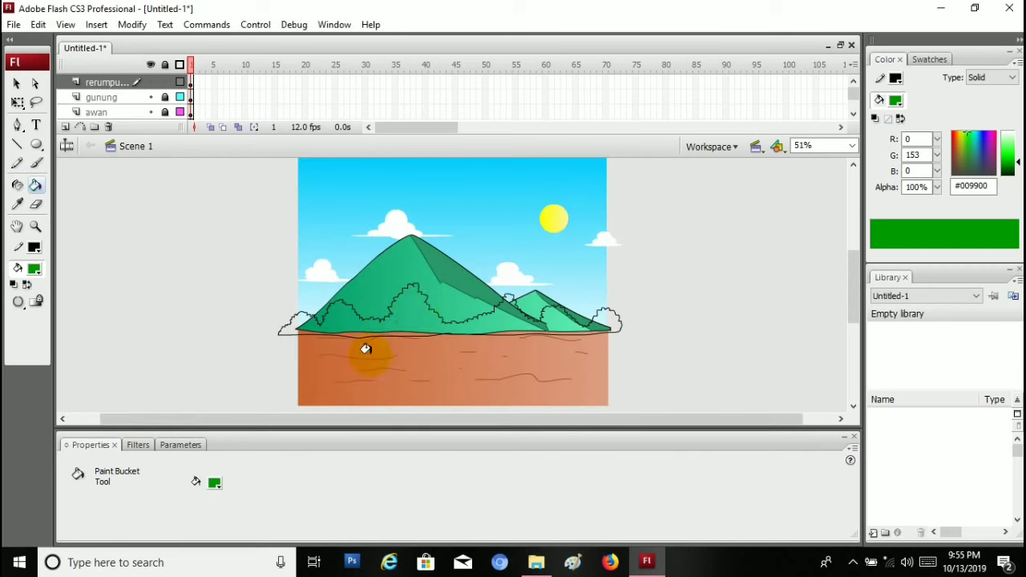
click(409, 305)
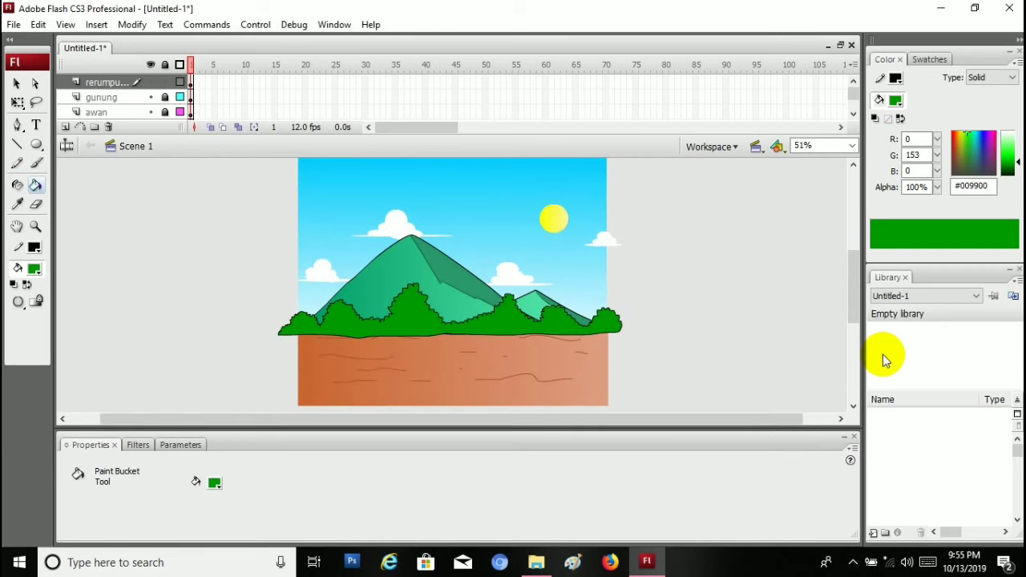
Darken the fill color to #025C01 and paint shading boundary lines down each bush with a very small Brush
key(ctrl+equal)
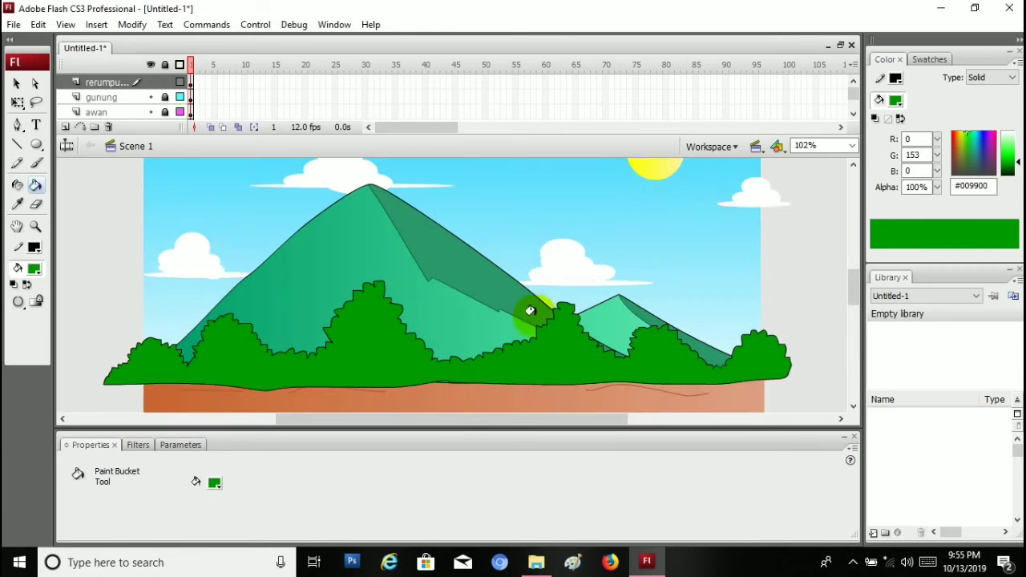
drag(1020, 161, 1019, 168)
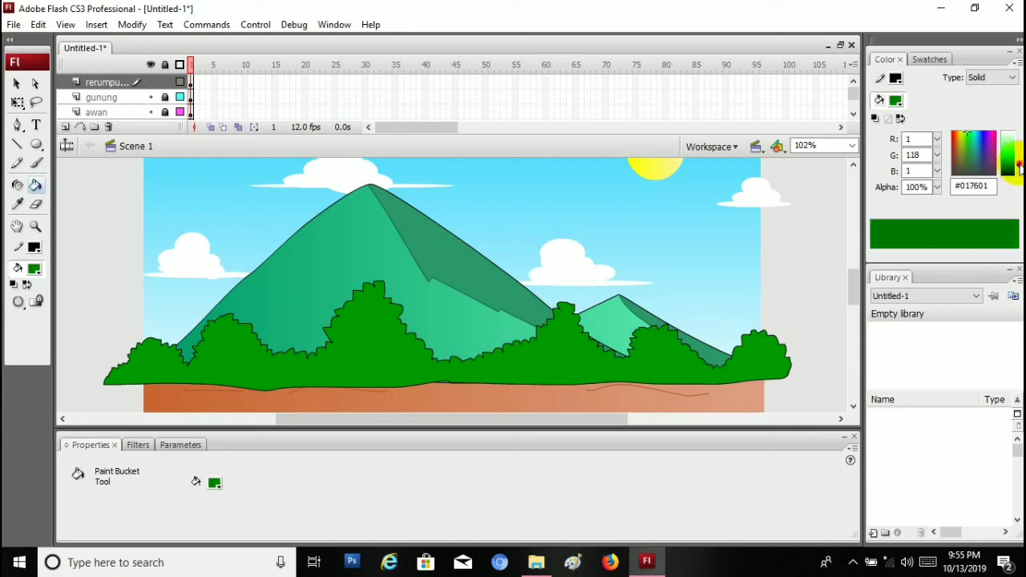
click(1018, 166)
click(36, 163)
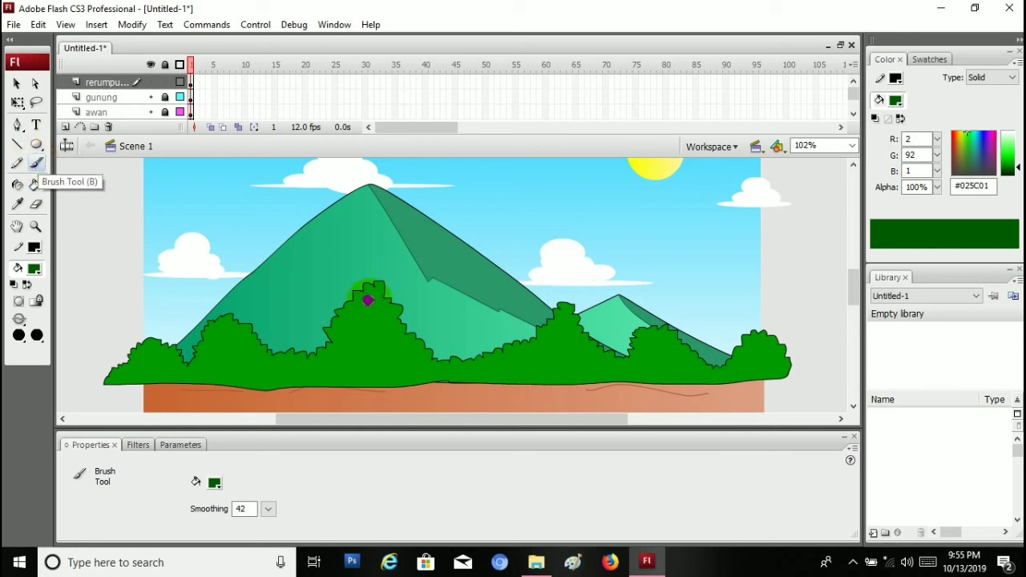
click(18, 335)
click(29, 359)
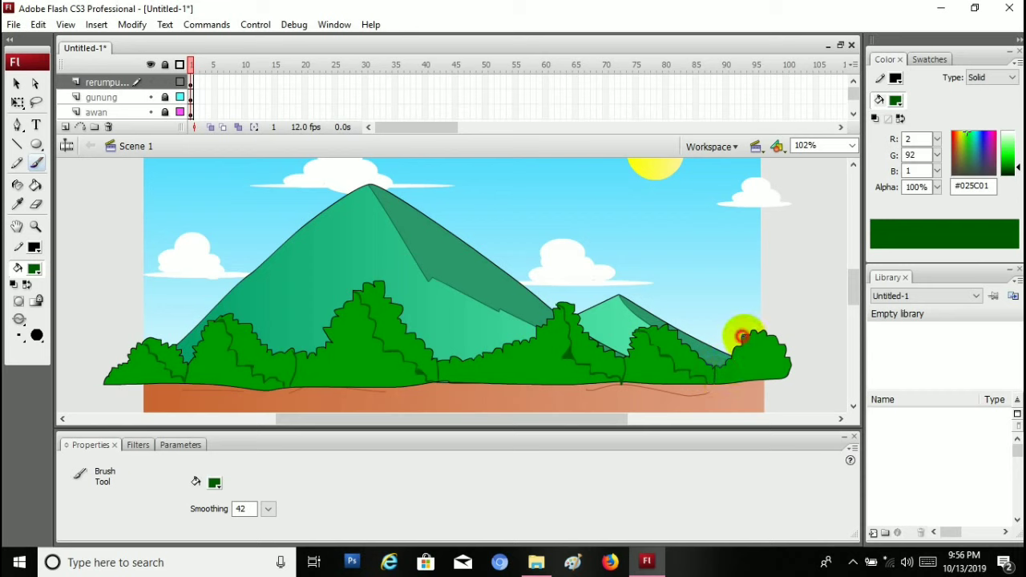
drag(742, 337, 786, 349)
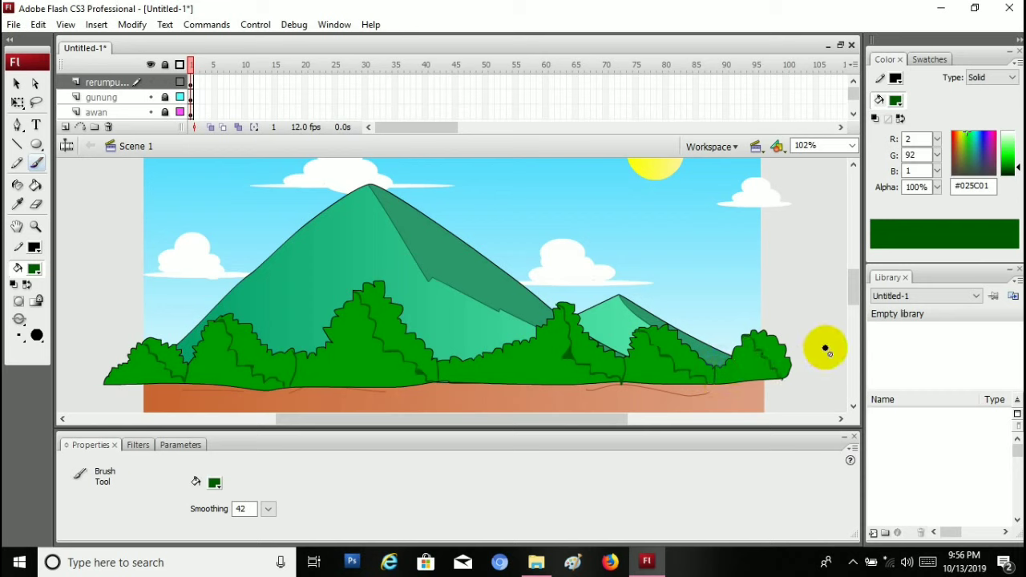
Fill the right-hand side of every bush with #025C01 using the Paint Bucket
key(k)
click(760, 344)
click(678, 355)
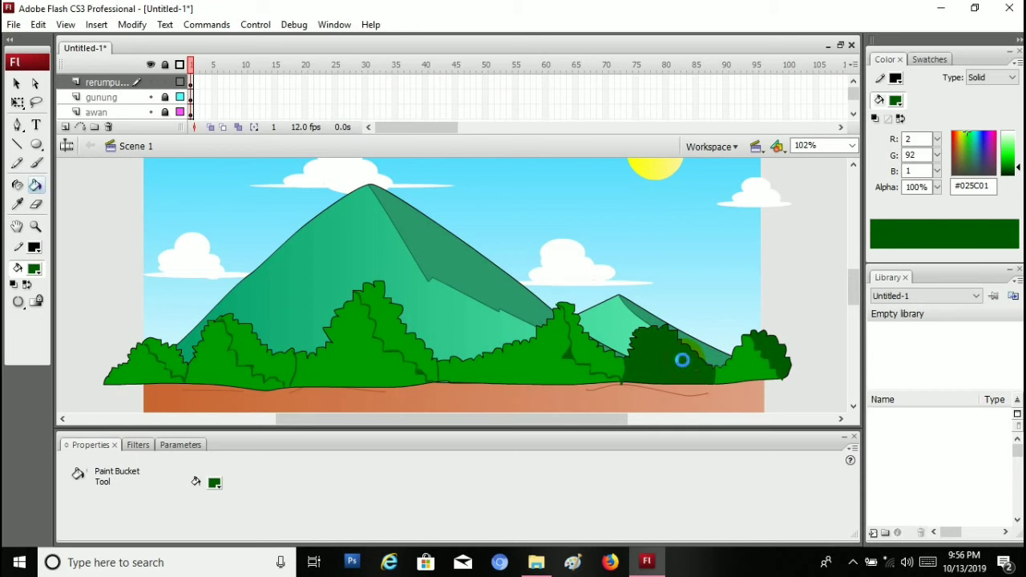
key(ctrl+minus)
click(519, 317)
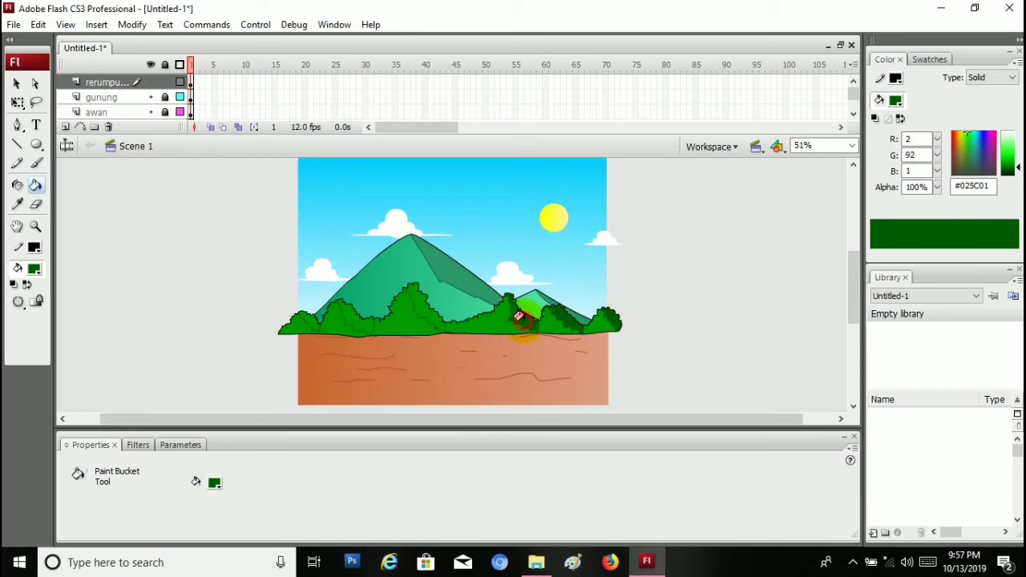
click(346, 314)
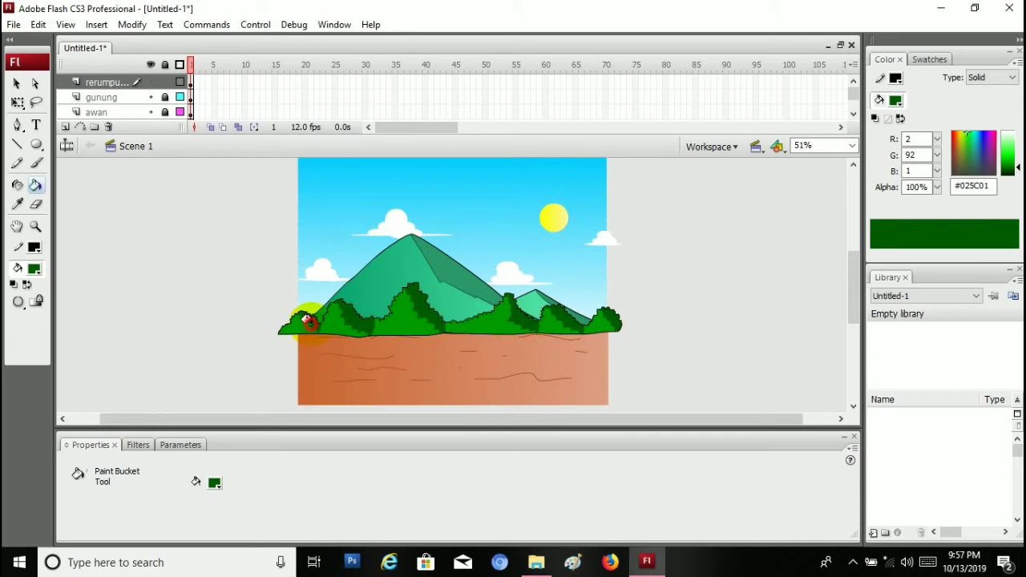
Paint small #025C01 leaf marks on the light areas of the bushes with the Brush
key(ctrl+equal)
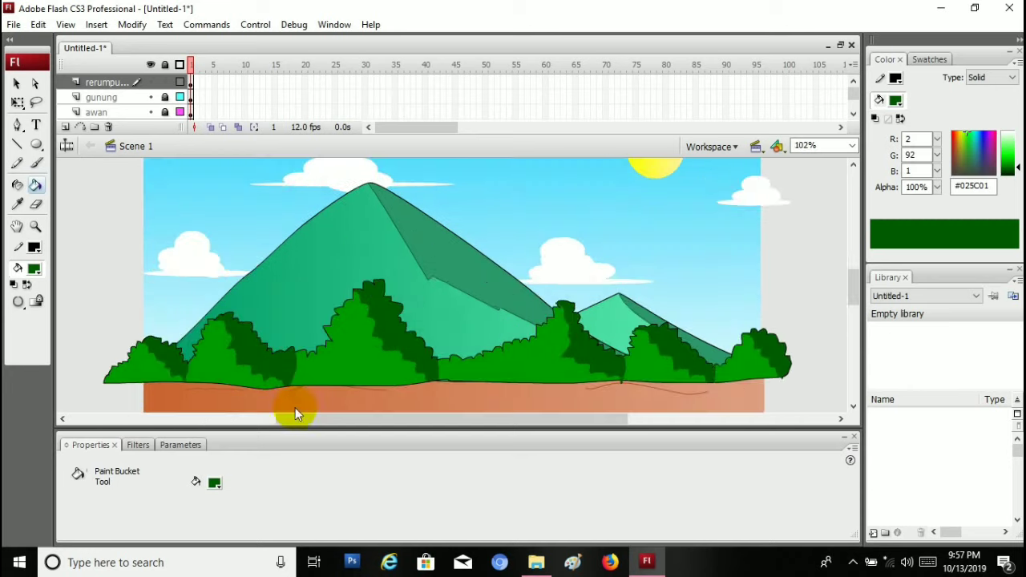
click(35, 163)
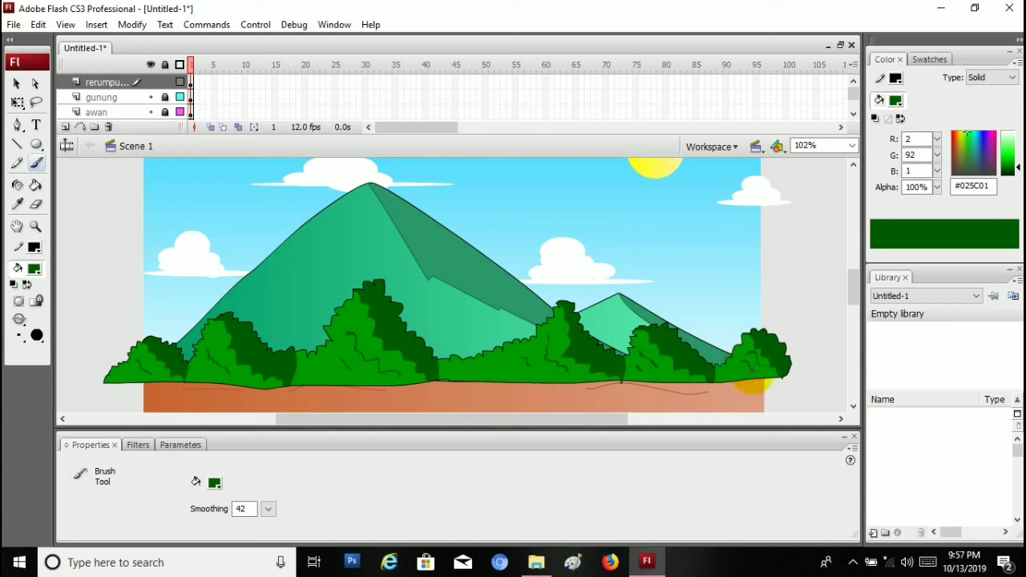
mouse_move(853, 290)
mouse_down()
mouse_move(854, 317)
mouse_move(851, 298)
mouse_up()
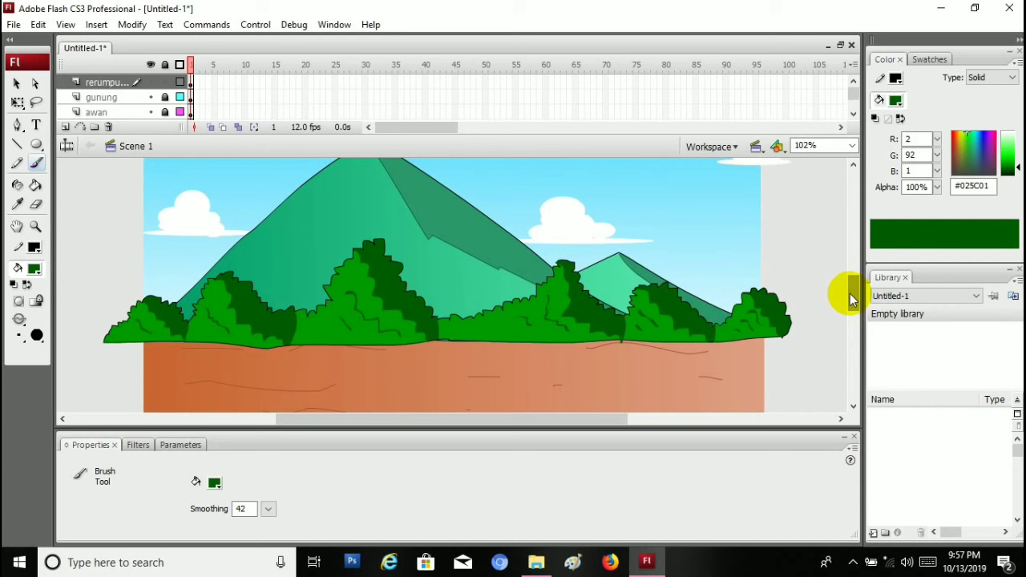
drag(850, 294, 851, 304)
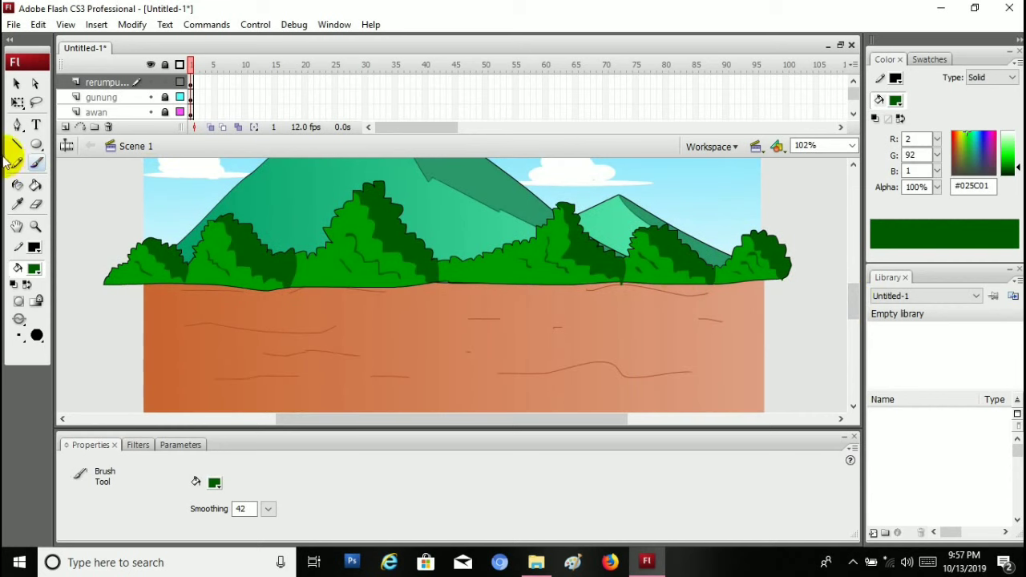
Add a new layer above the bush layer and name it "sungai"
click(66, 127)
double_click(105, 81)
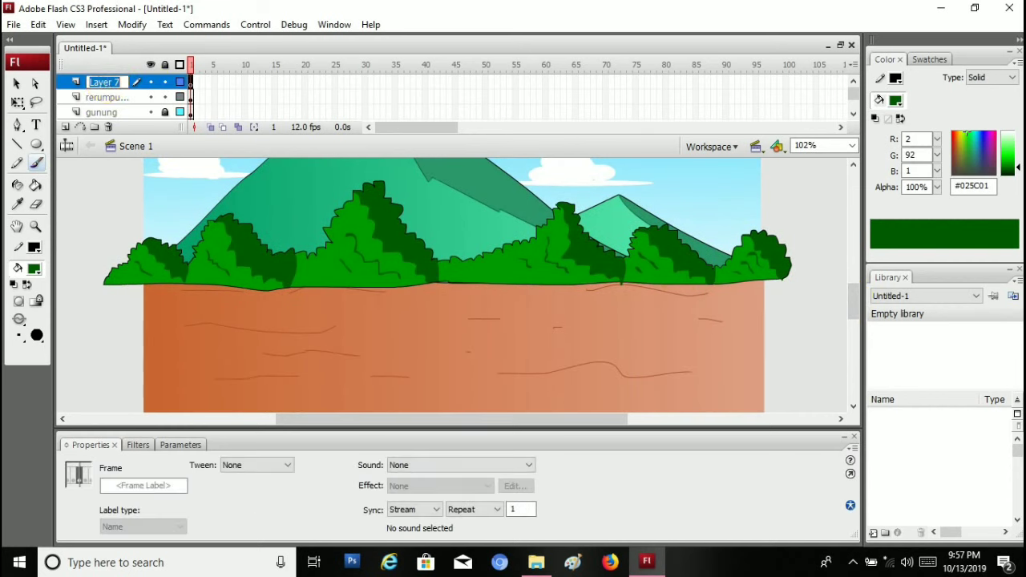
text(sungai)
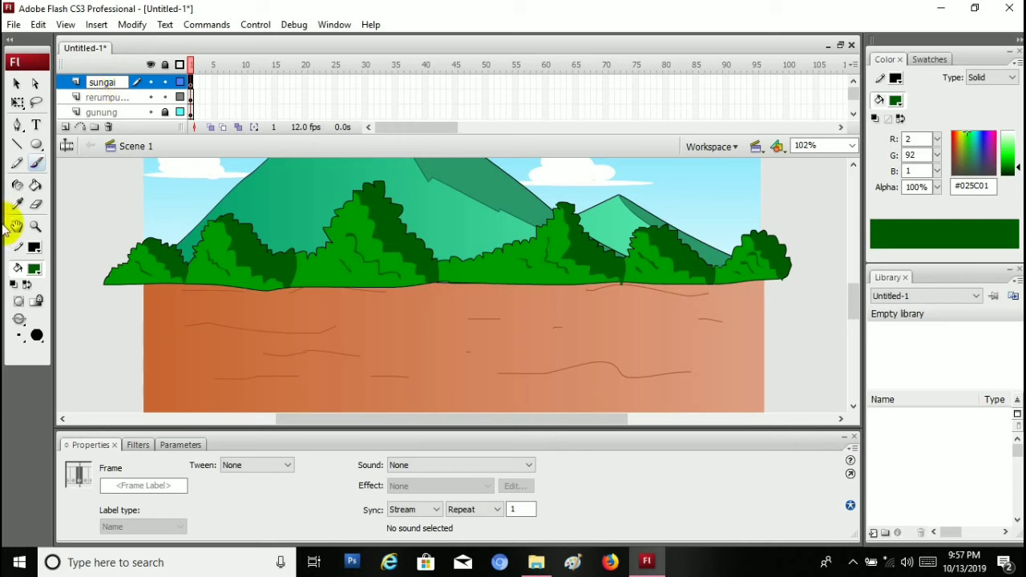
Lock the bush layer and paint a closed, winding river outline from the rightmost bush to below the ground with a #000000 Brush
click(36, 163)
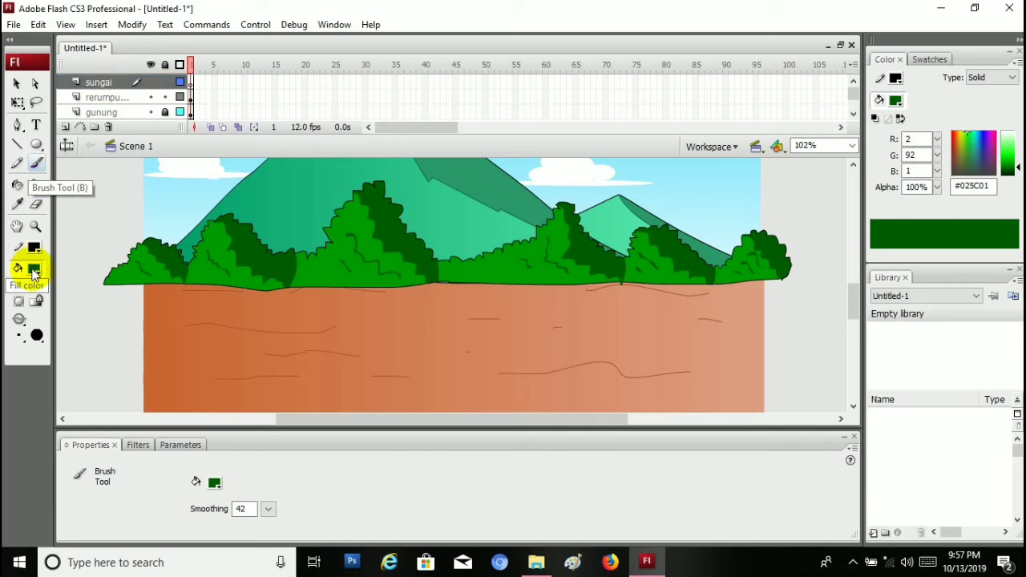
click(35, 269)
click(23, 298)
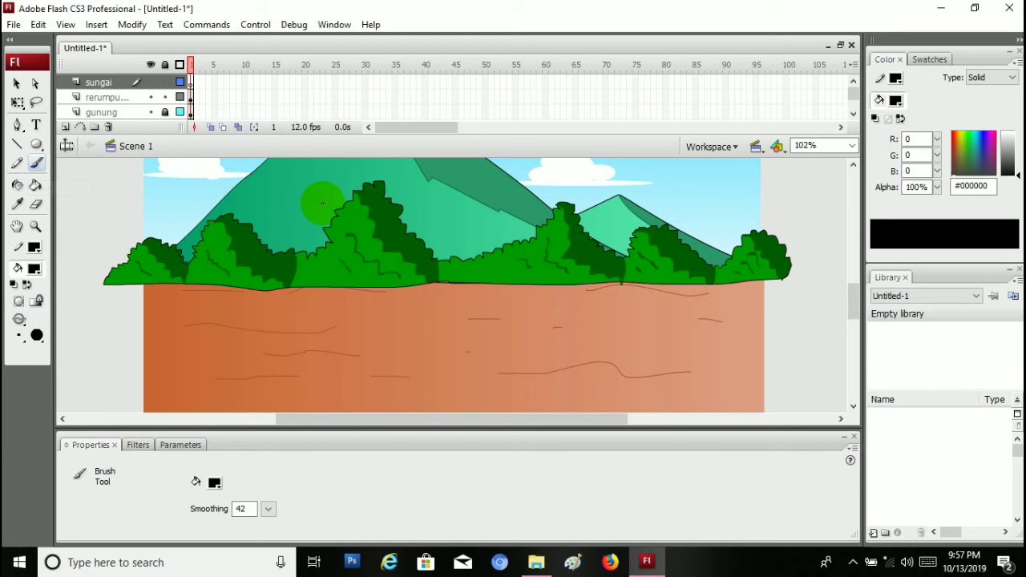
click(165, 85)
mouse_move(757, 282)
mouse_down()
mouse_move(687, 305)
mouse_move(658, 346)
mouse_move(664, 351)
mouse_move(535, 414)
mouse_up()
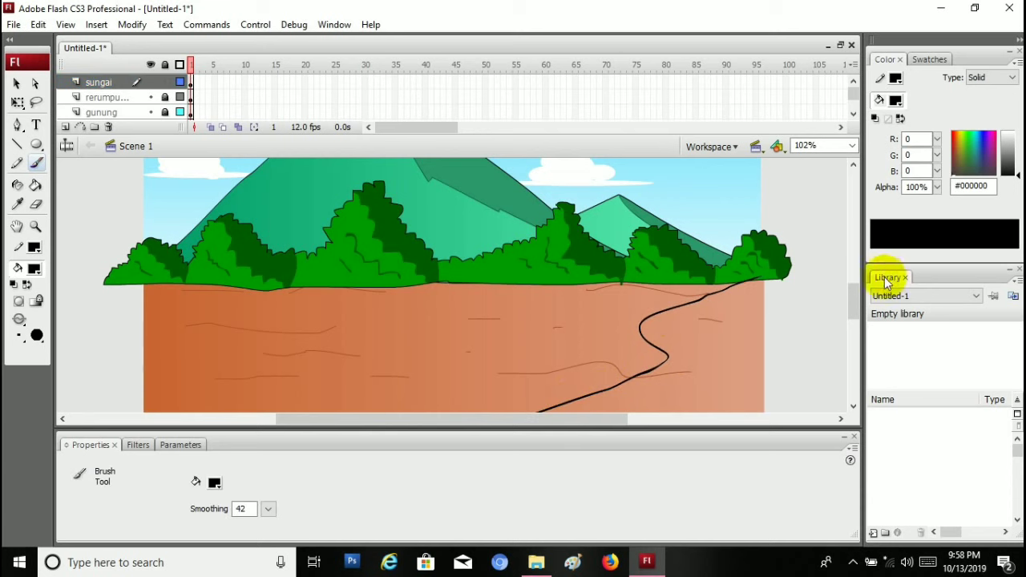
scroll(855, 314, down, 3)
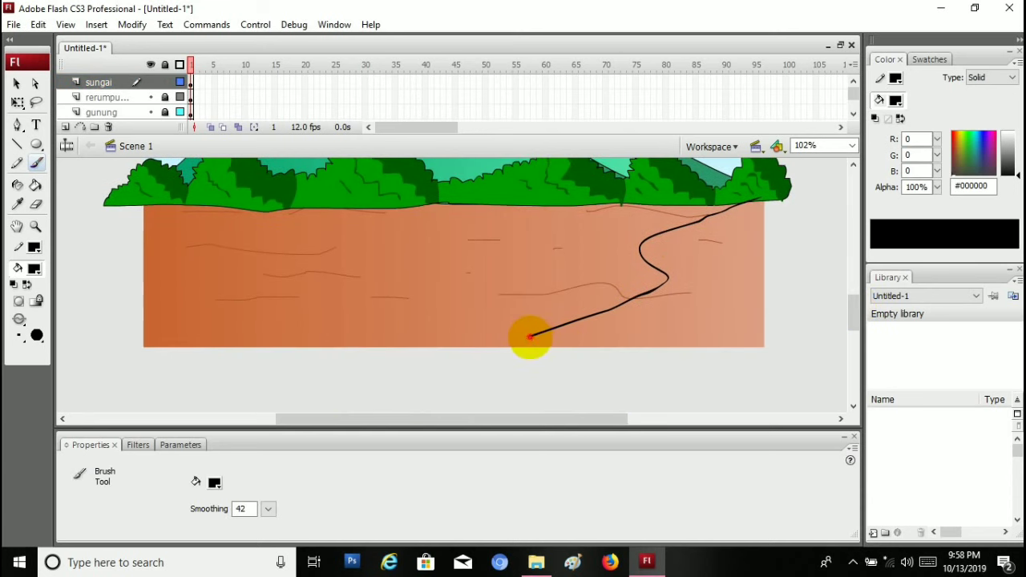
drag(530, 337, 485, 353)
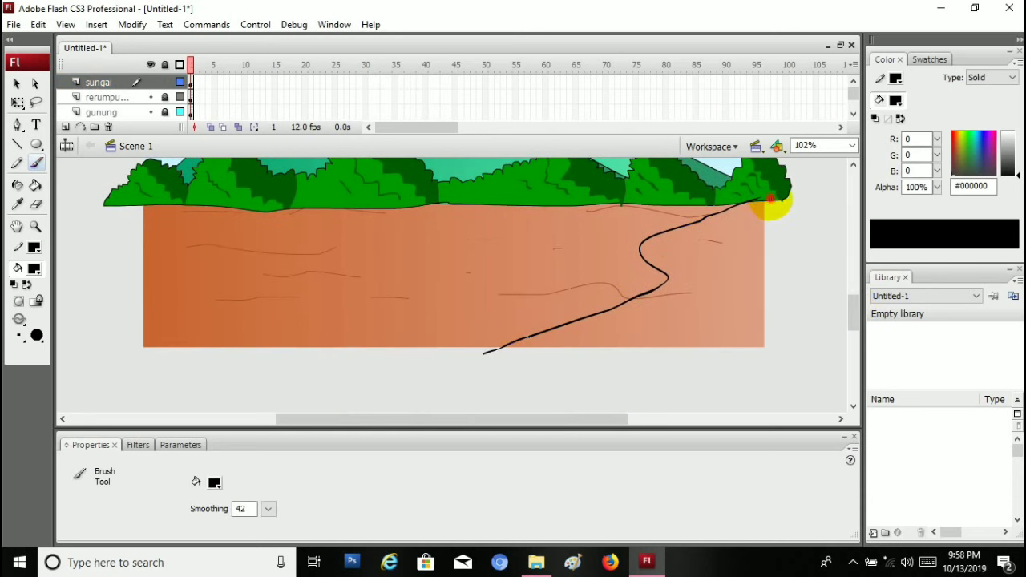
mouse_move(770, 199)
mouse_down()
mouse_move(734, 239)
mouse_move(765, 300)
mouse_move(685, 405)
mouse_up()
drag(488, 355, 619, 408)
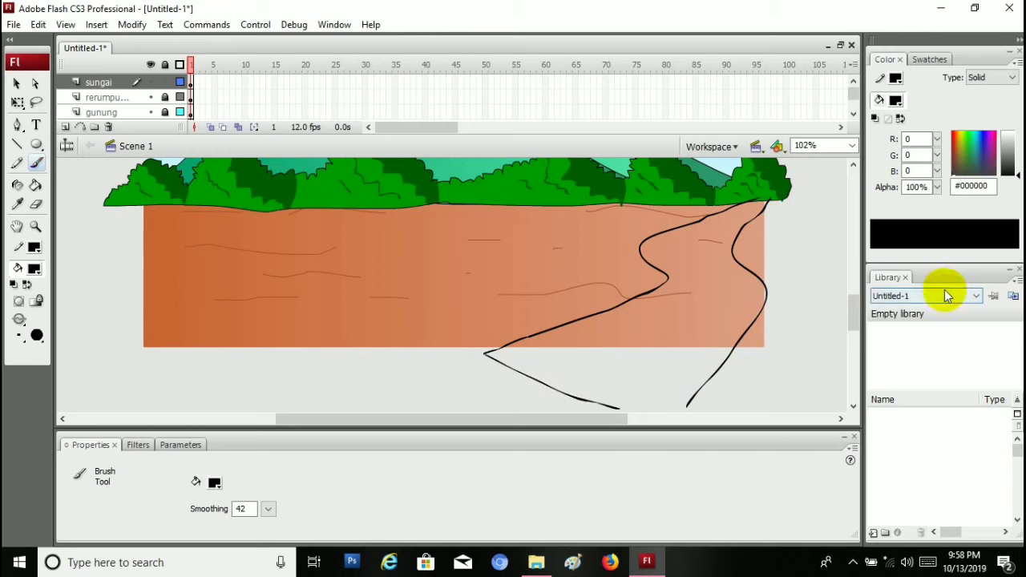
scroll(854, 316, down, 3)
drag(602, 336, 684, 333)
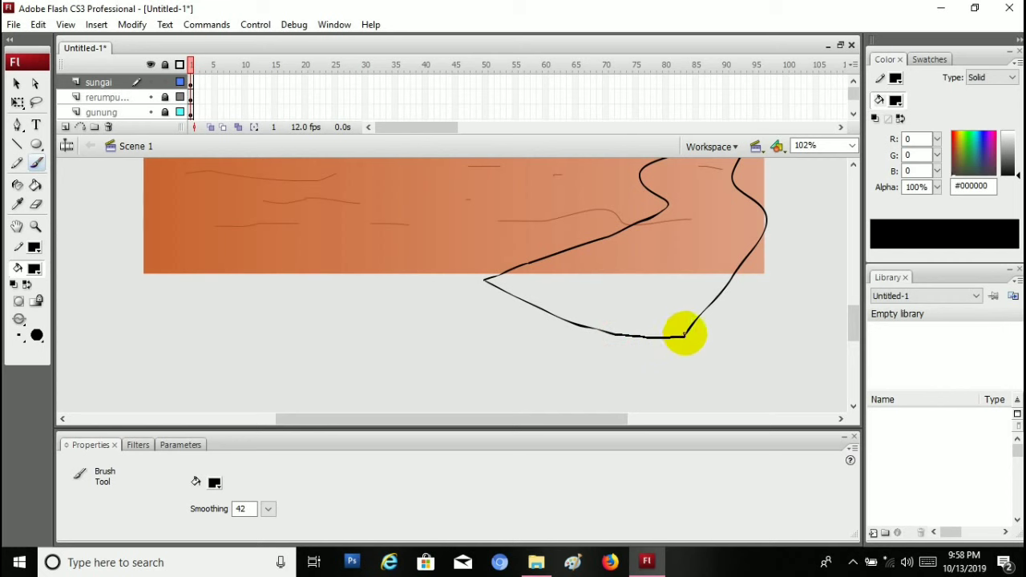
Paint a second line inside the river's left edge with the Brush, outlining the left bank from the bushes to the lower outline
scroll(853, 315, up, 5)
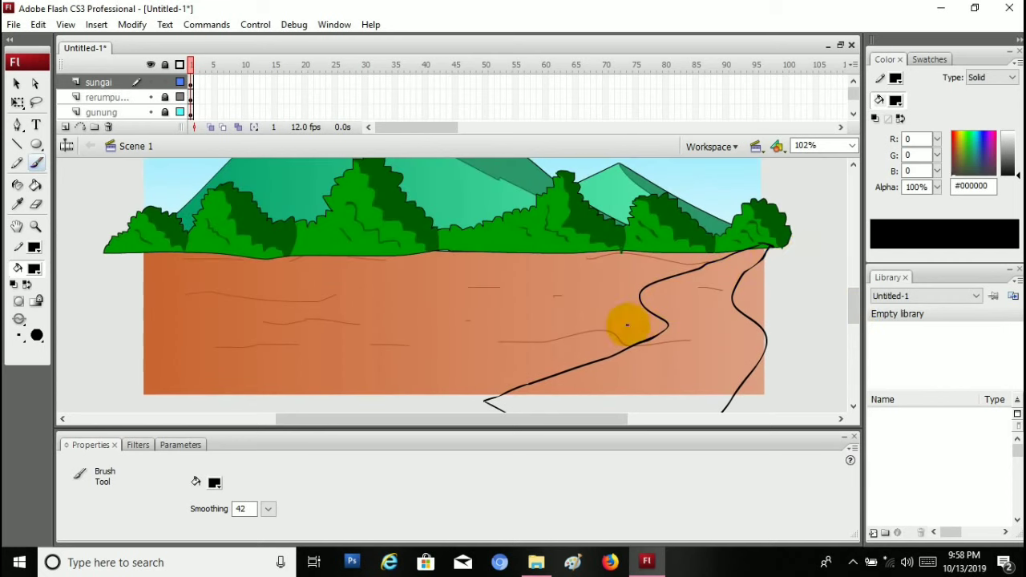
drag(643, 301, 700, 275)
drag(650, 306, 682, 289)
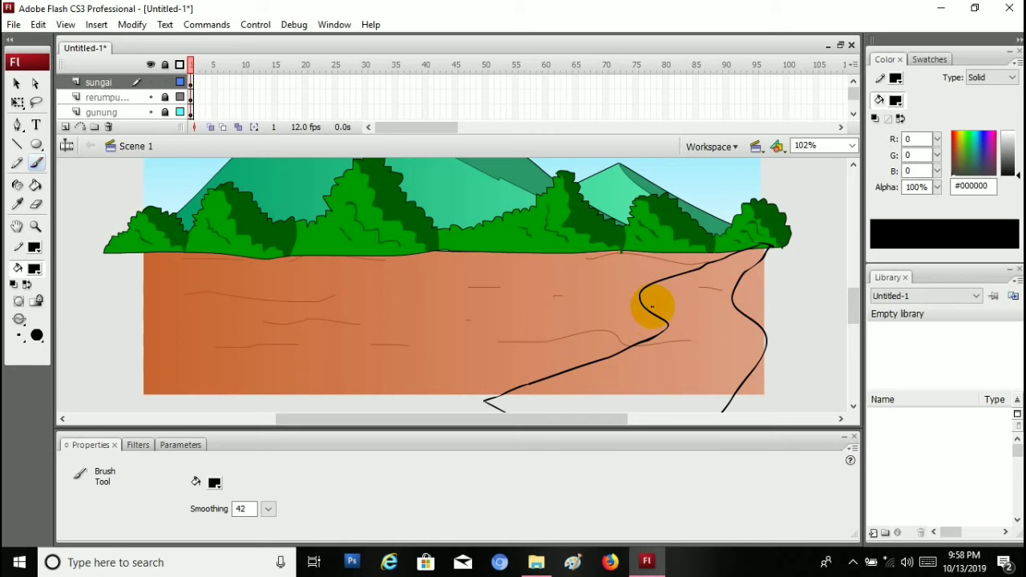
drag(648, 307, 749, 258)
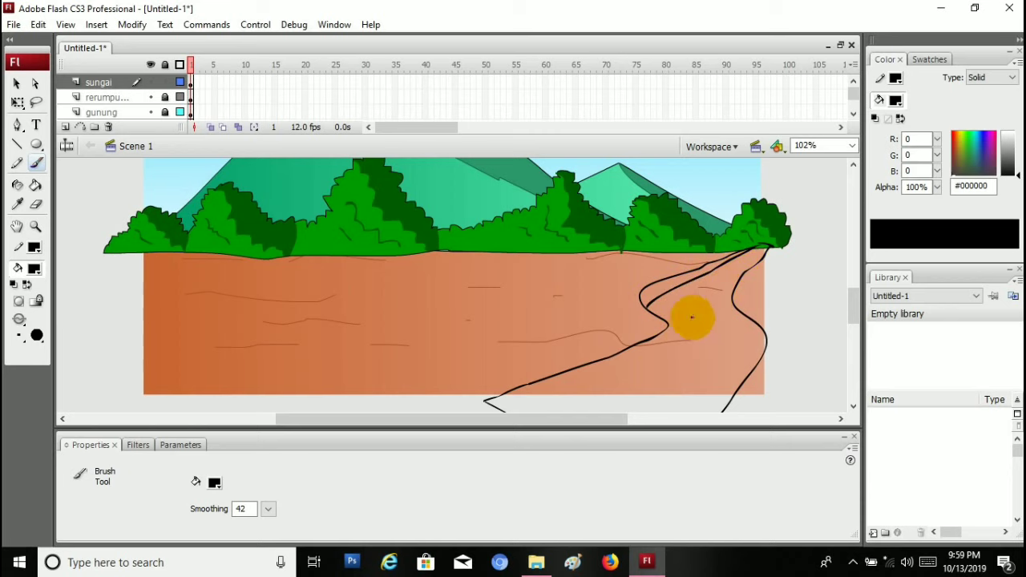
drag(853, 295, 855, 310)
mouse_move(671, 248)
mouse_down()
mouse_move(579, 315)
mouse_move(519, 340)
mouse_up()
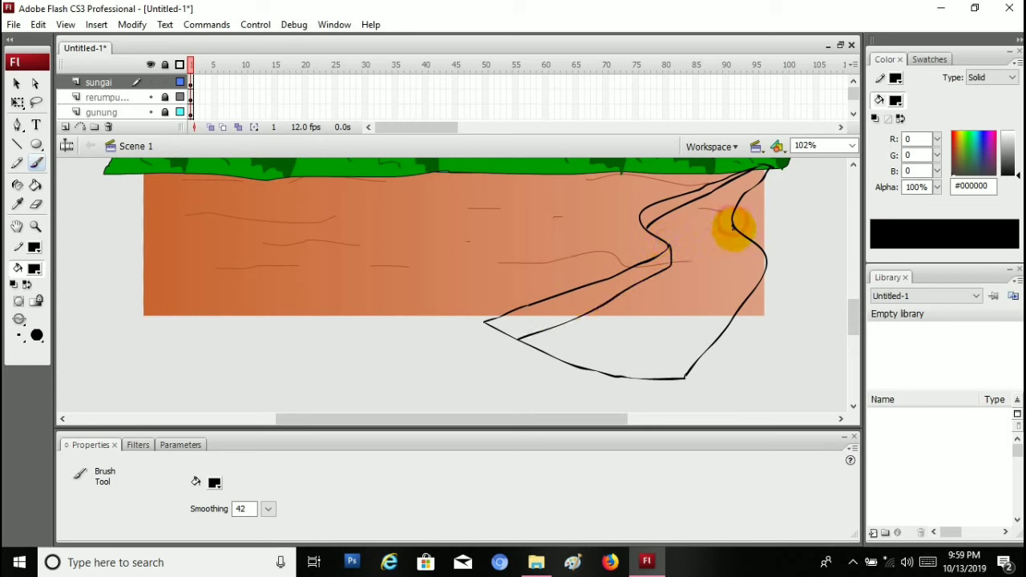
Paint the inner line of the right bank at the river bend and add short black texture marks along both banks
drag(733, 228, 760, 265)
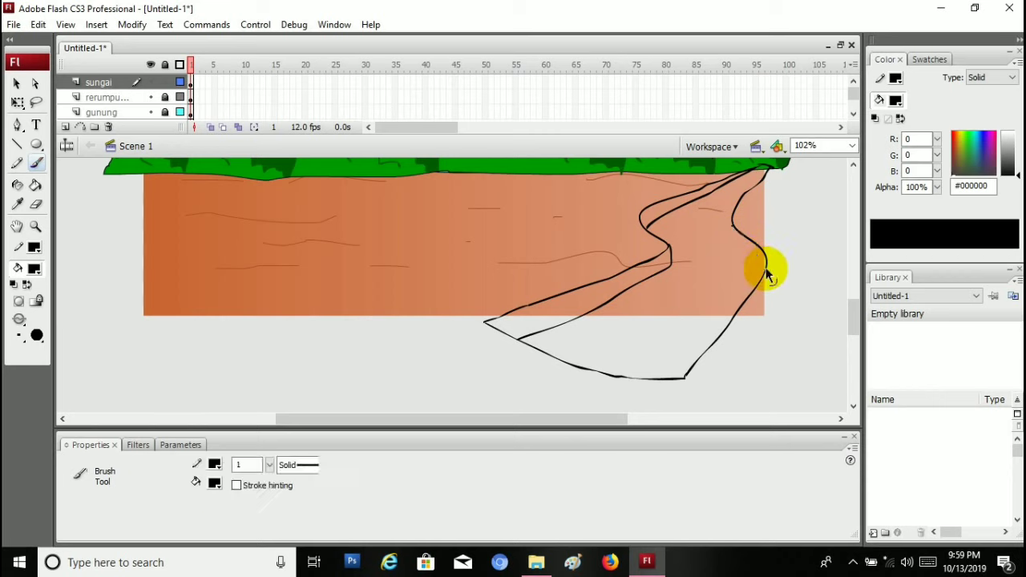
mouse_move(731, 226)
mouse_down()
mouse_move(762, 271)
mouse_move(749, 251)
mouse_move(758, 256)
mouse_up()
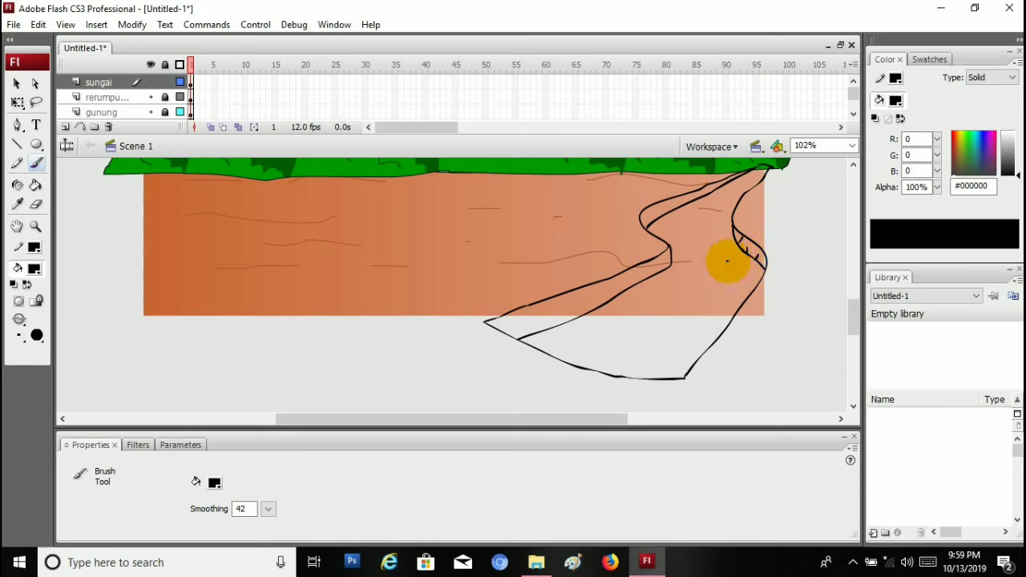
mouse_move(596, 283)
mouse_down()
mouse_move(562, 297)
mouse_move(558, 318)
mouse_move(575, 319)
mouse_move(535, 330)
mouse_up()
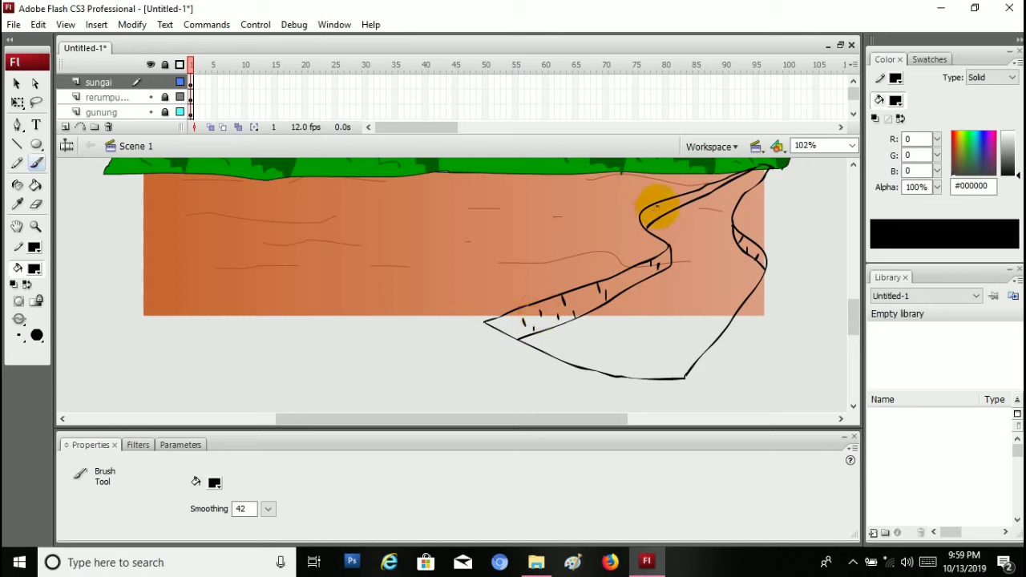
drag(665, 201, 687, 205)
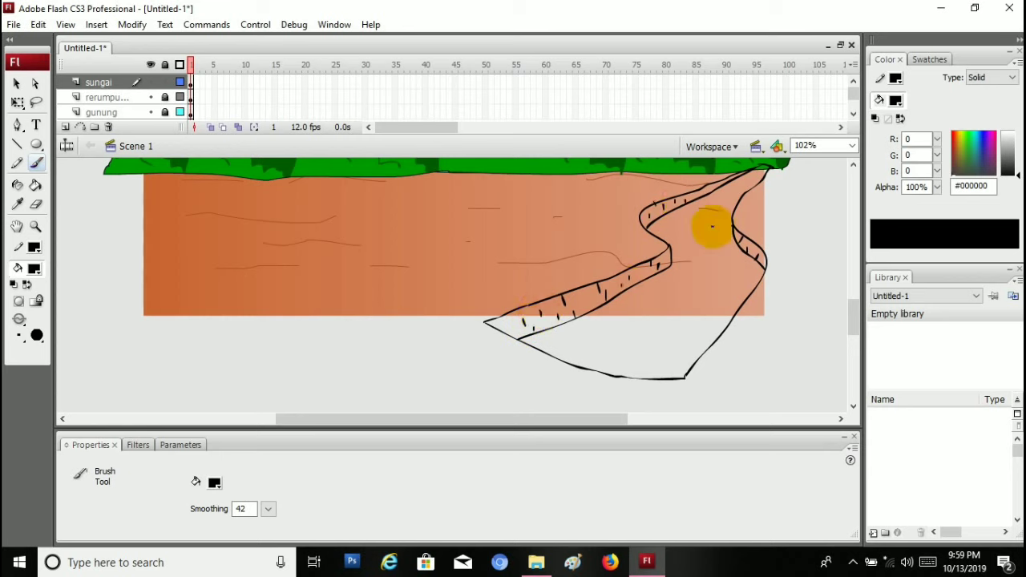
Fill the water area of the river with #0099FF using the Paint Bucket
mouse_move(855, 322)
mouse_down()
mouse_move(857, 311)
mouse_move(855, 329)
mouse_up()
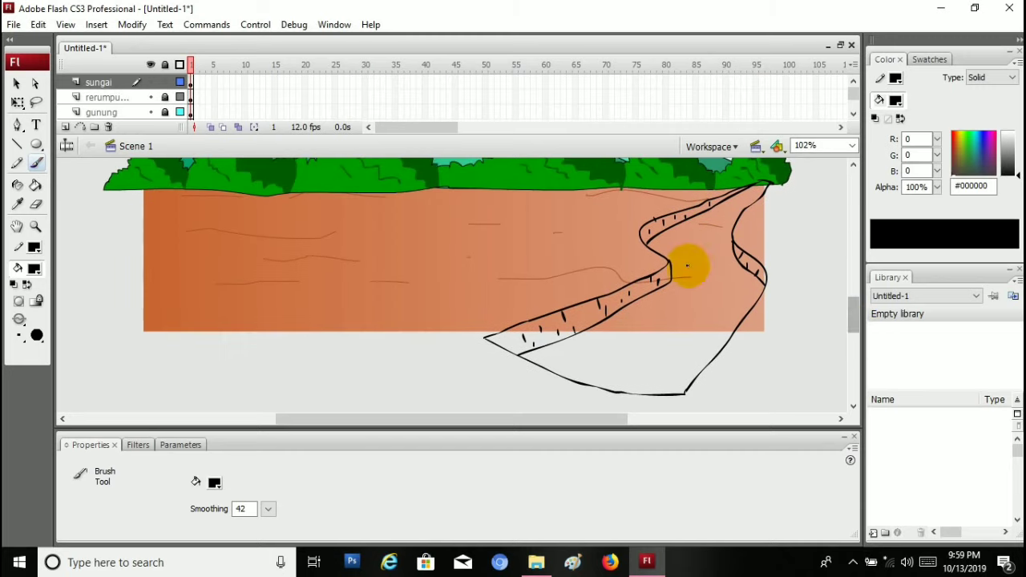
click(35, 269)
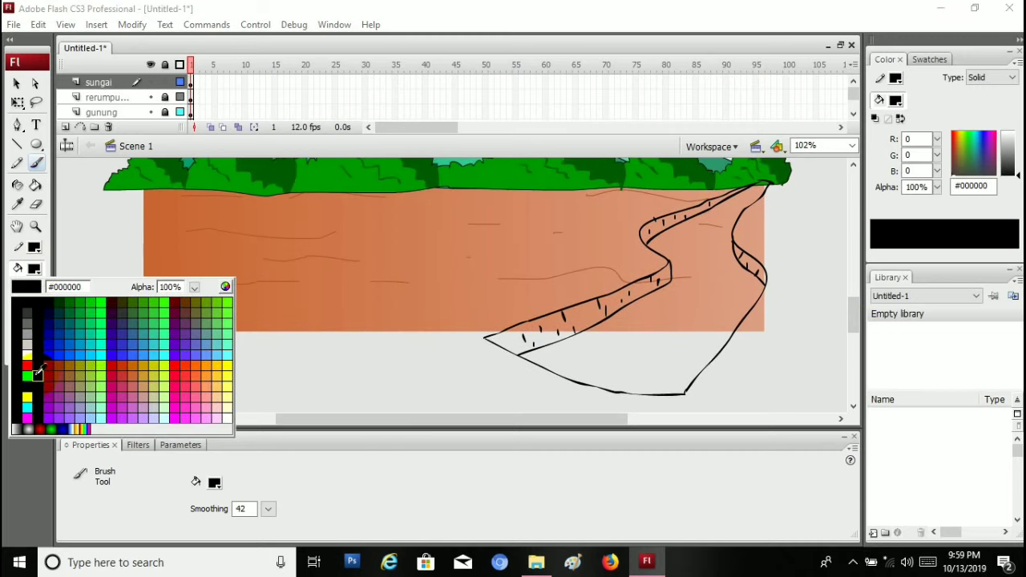
click(73, 350)
key(k)
click(691, 281)
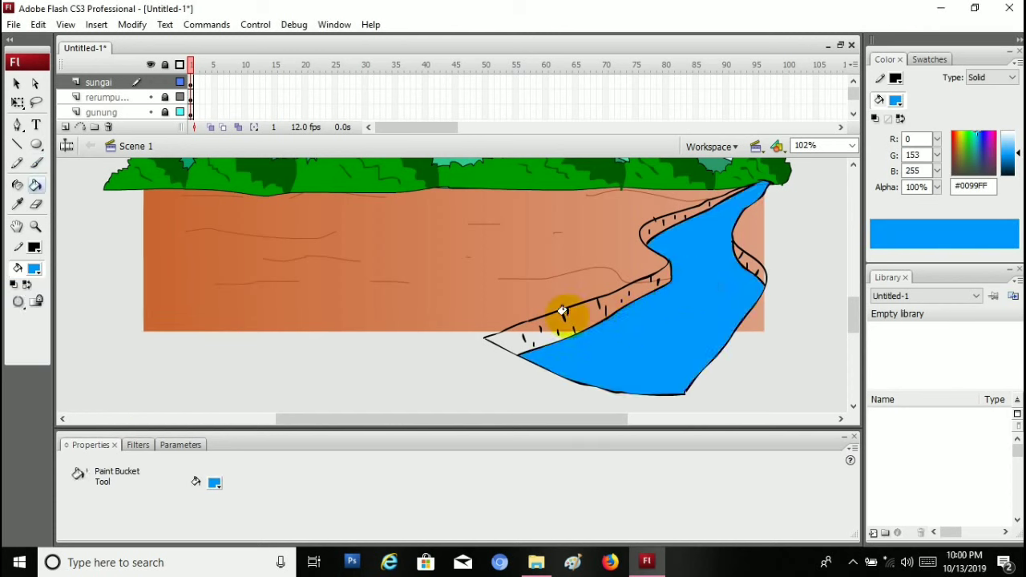
Sample the ground's orange-brown as fill color, darken it to #9B4A28 and fill the river bank sections with the Paint Bucket
click(34, 269)
click(165, 229)
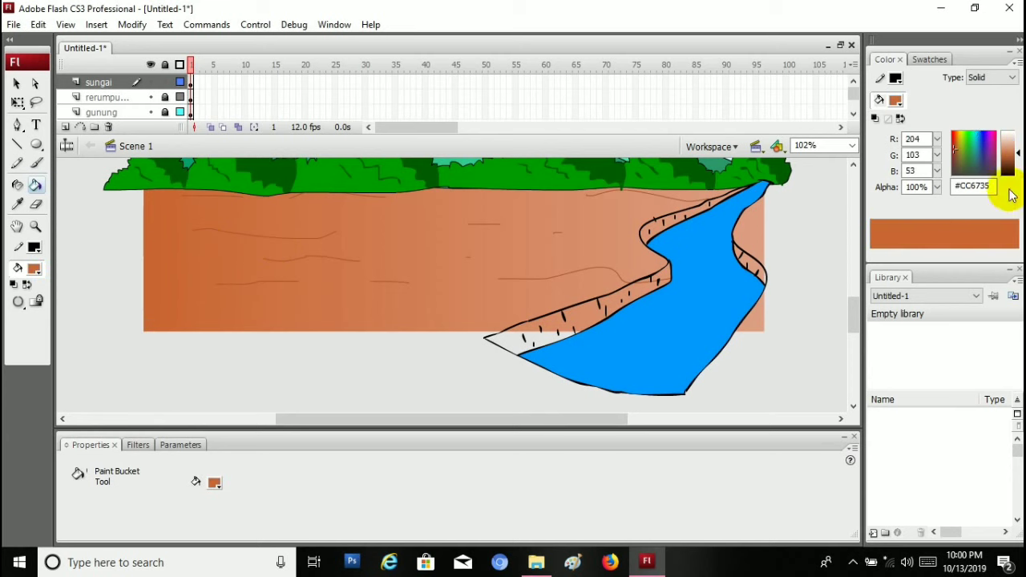
drag(1019, 153, 1019, 158)
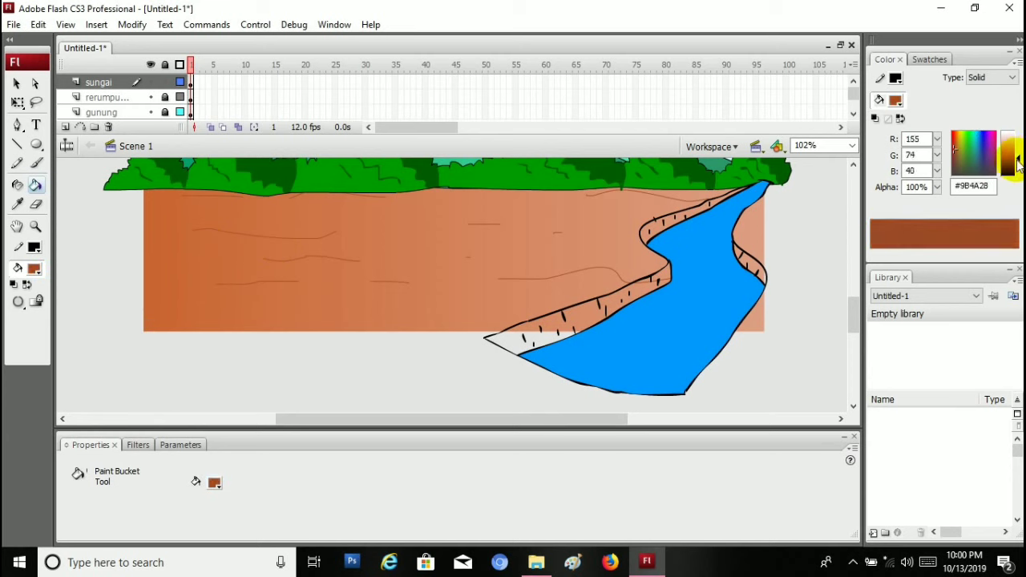
click(592, 313)
click(646, 233)
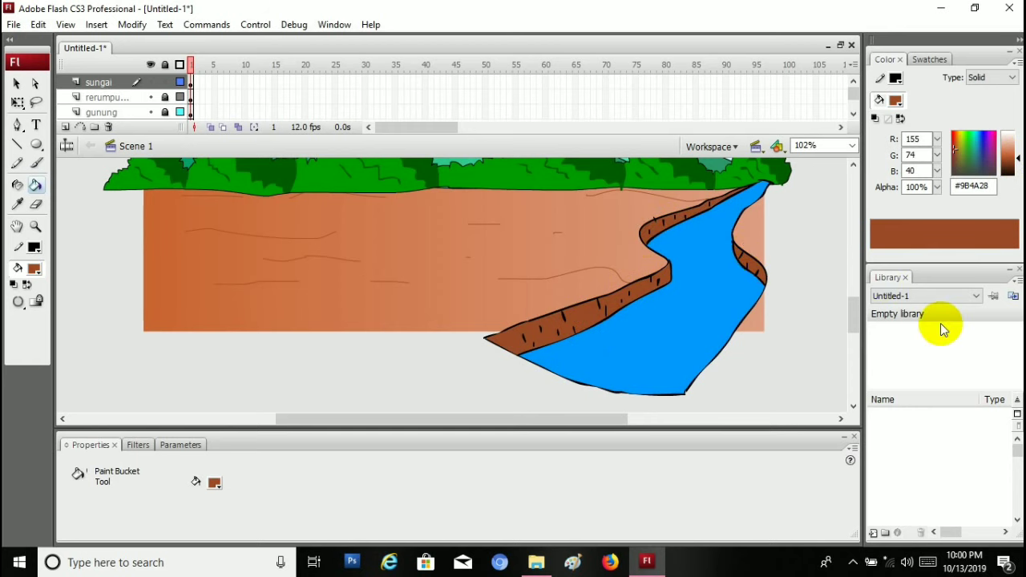
Move the "sungai" layer beneath the bush layer, check its content by hiding and showing it, and lock the layer
drag(856, 321, 829, 310)
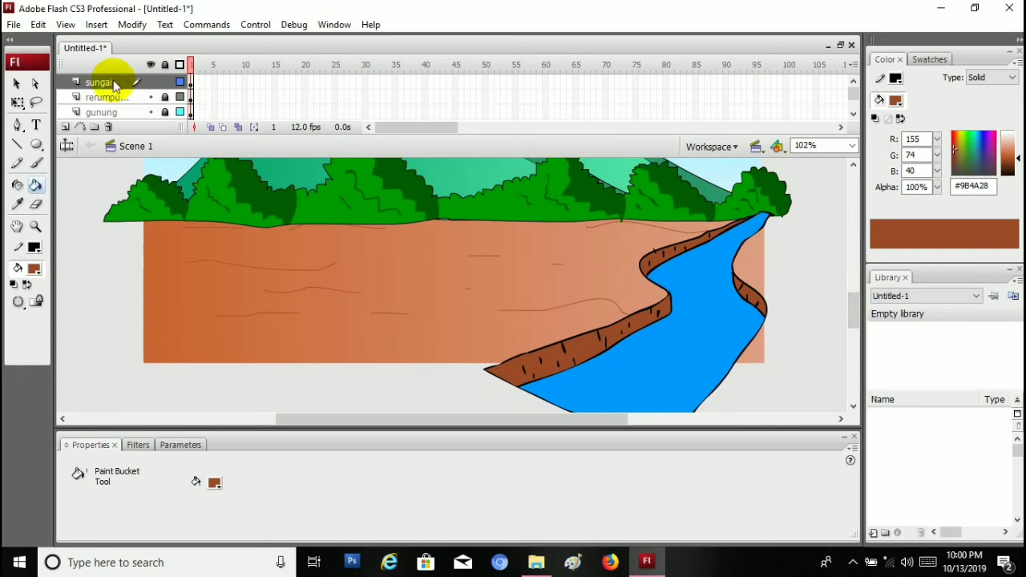
drag(100, 83, 103, 106)
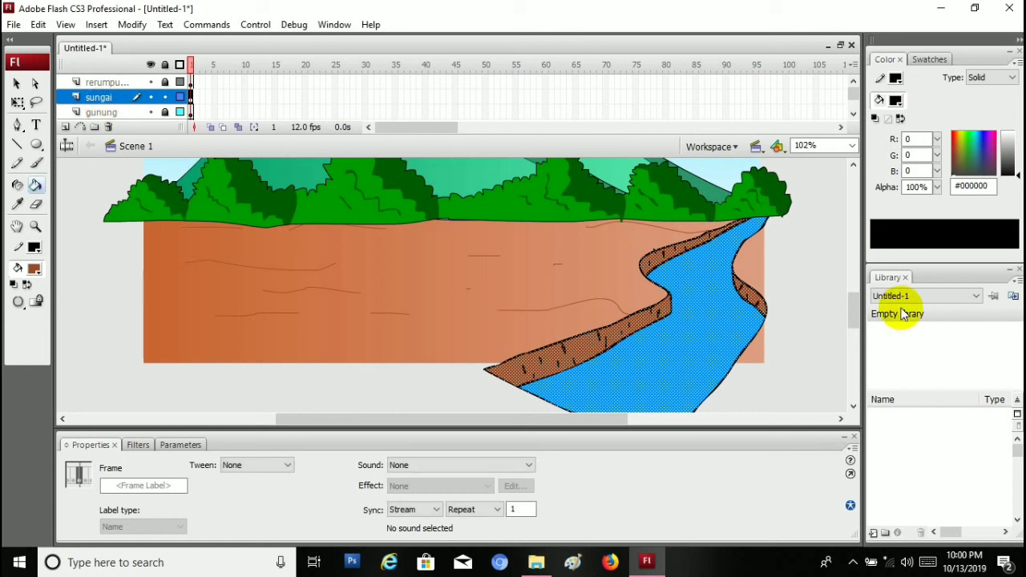
click(820, 271)
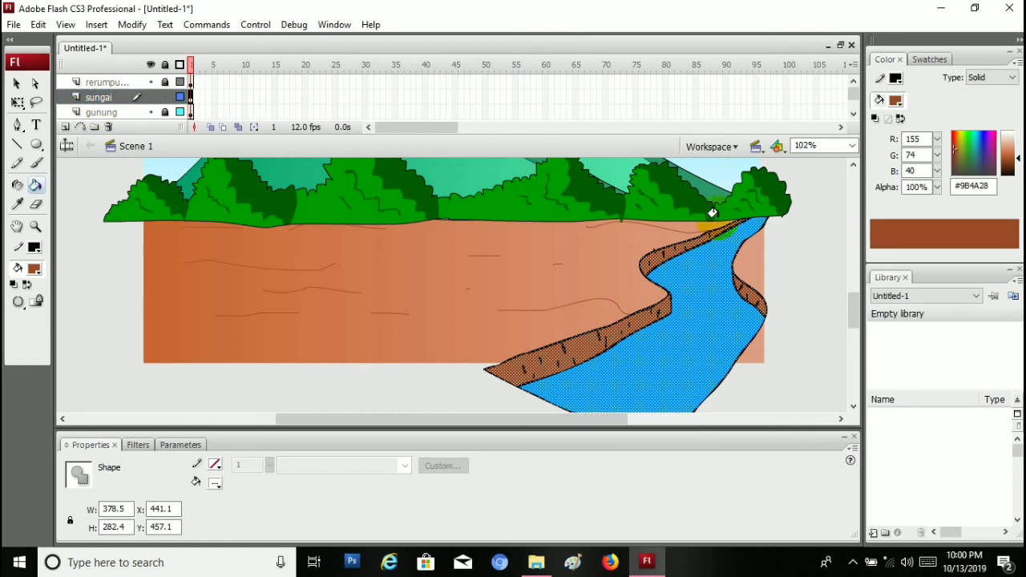
click(109, 99)
click(151, 97)
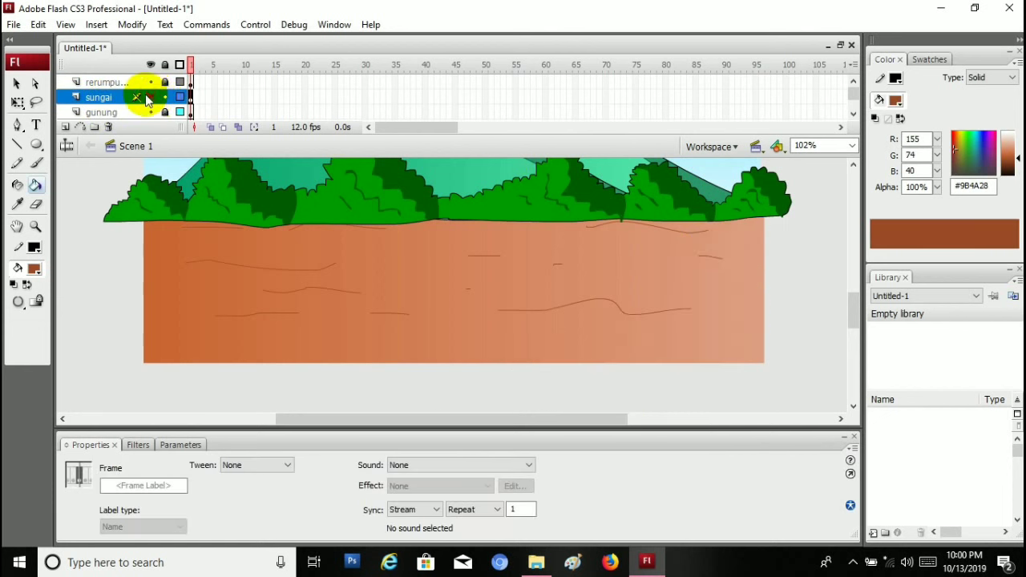
click(151, 97)
Preview the whole landscape as a test movie and close the preview window
mouse_move(853, 313)
mouse_down()
mouse_move(849, 293)
mouse_move(852, 315)
mouse_up()
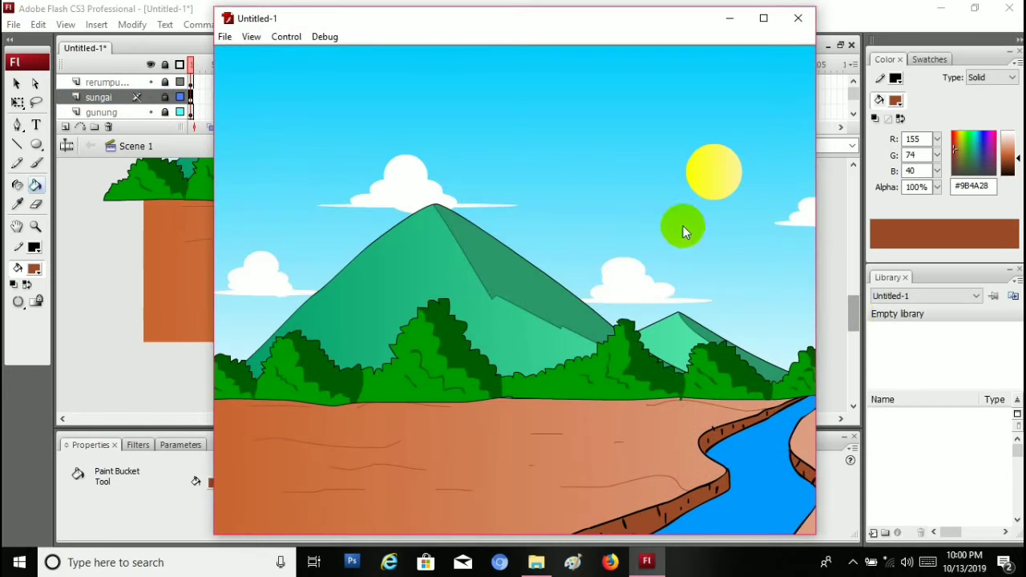
drag(550, 24, 545, 18)
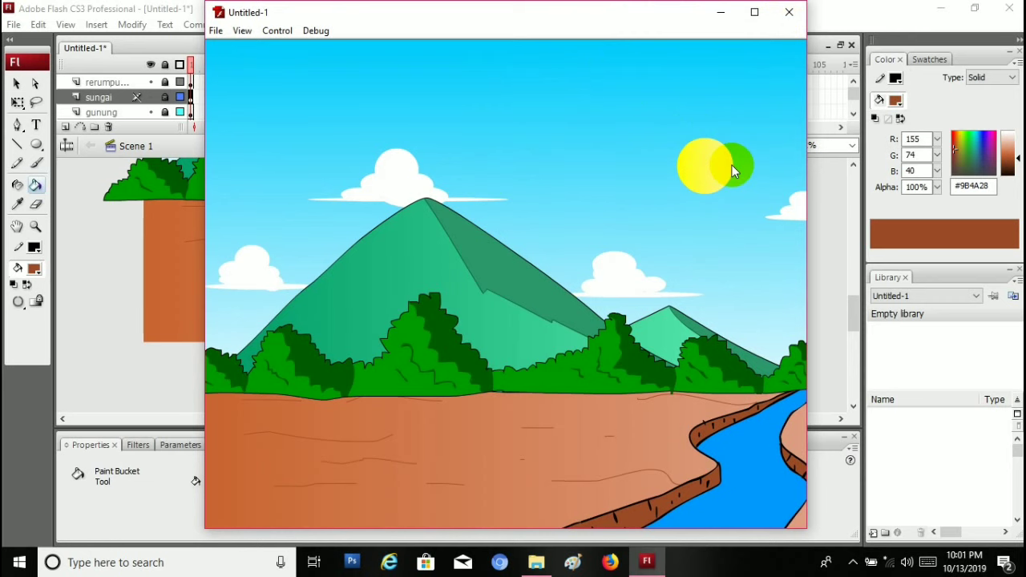
click(790, 12)
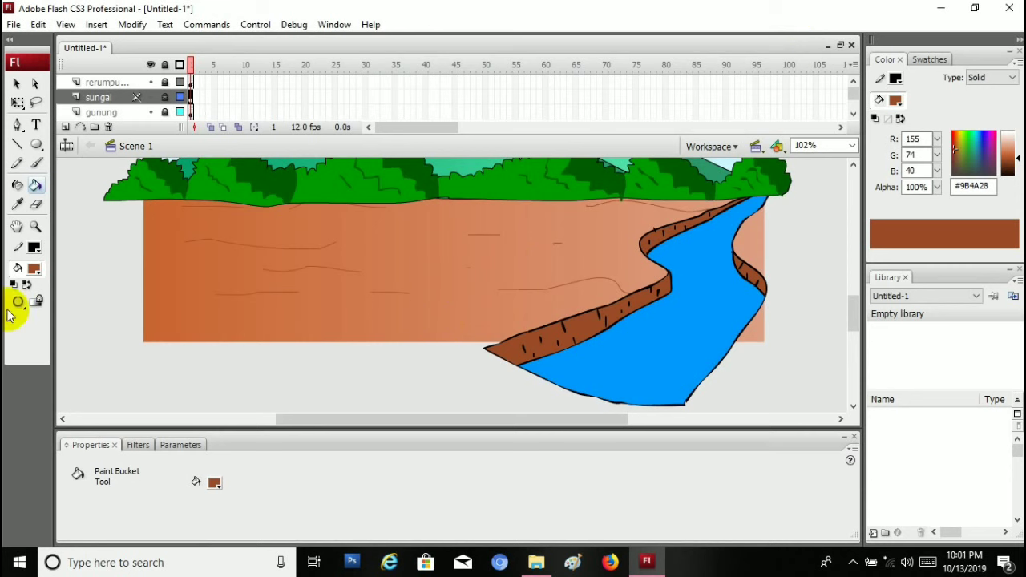
Add a new layer above the bush layer, name it "rerumputan 2" and activate the Brush tool for it
click(104, 81)
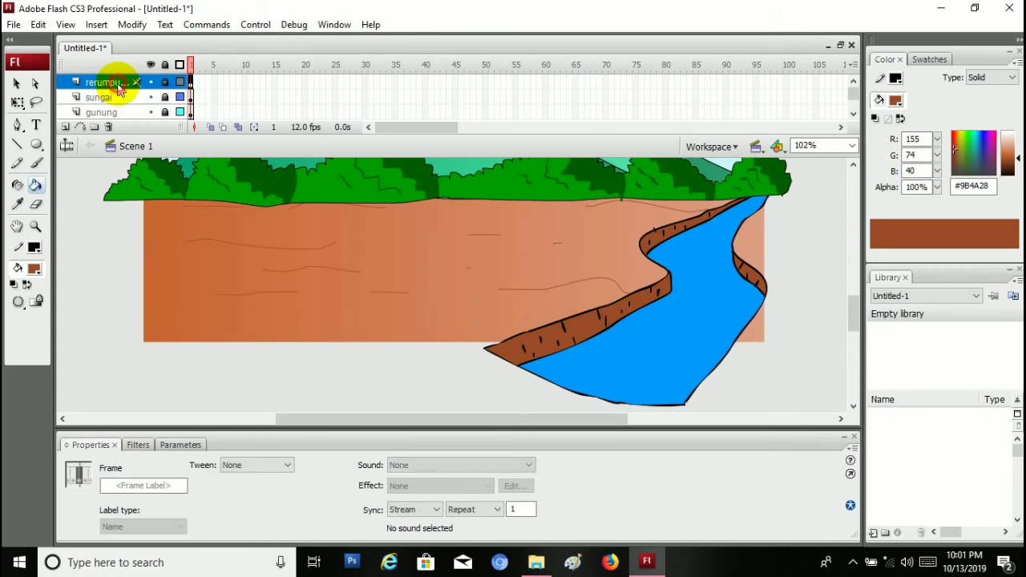
click(65, 127)
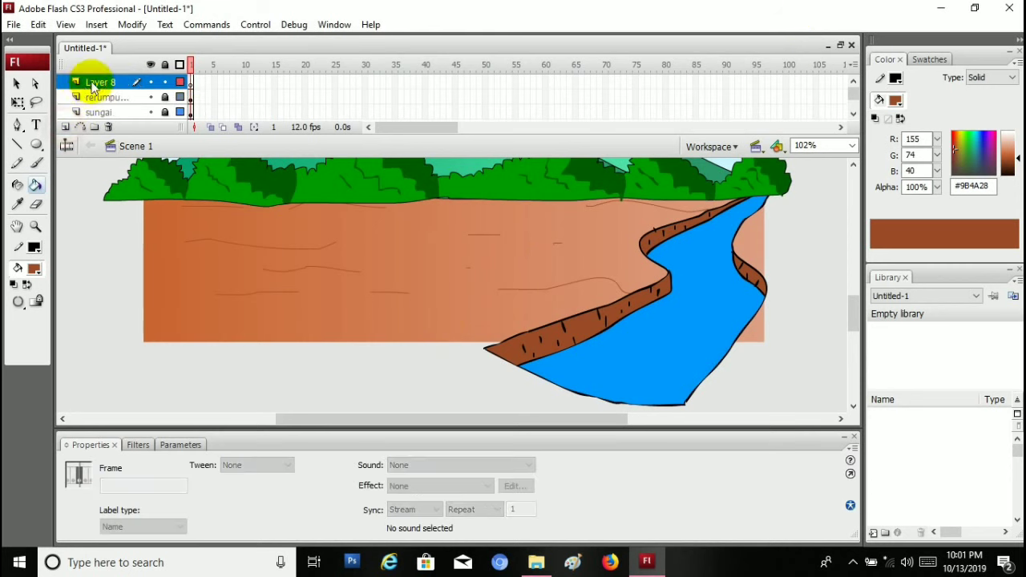
double_click(101, 82)
text(re)
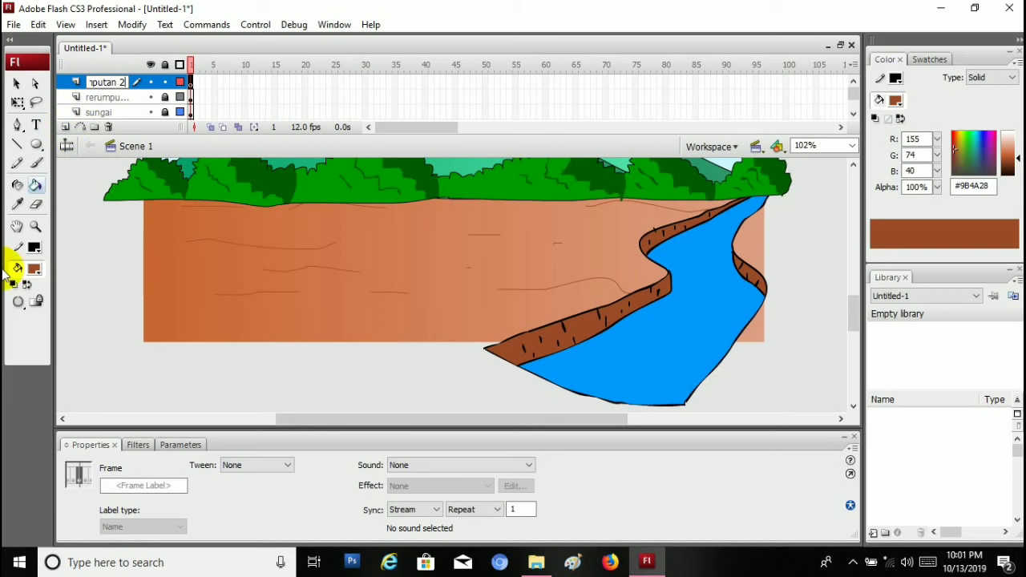
click(35, 163)
key(super)
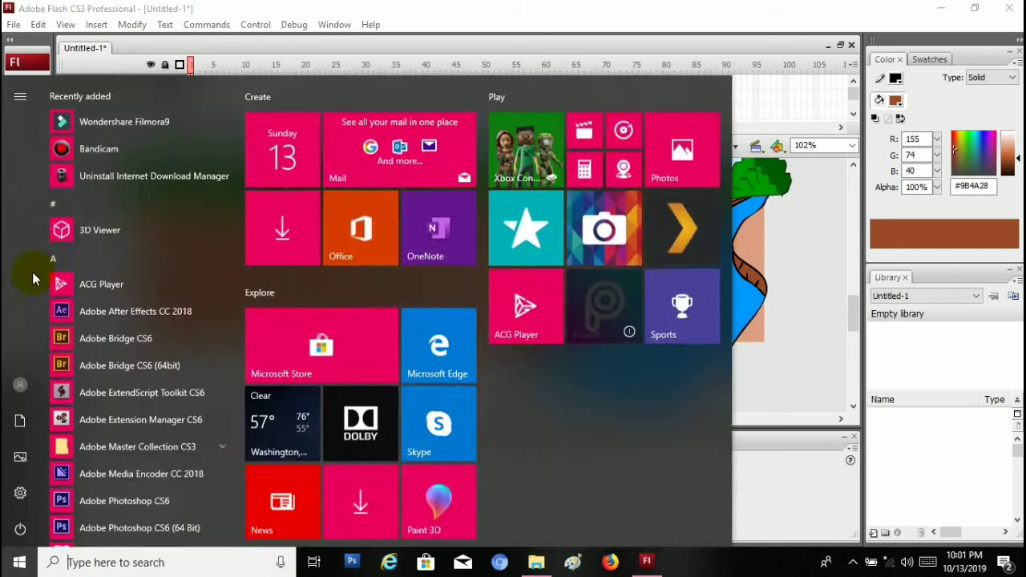
click(607, 6)
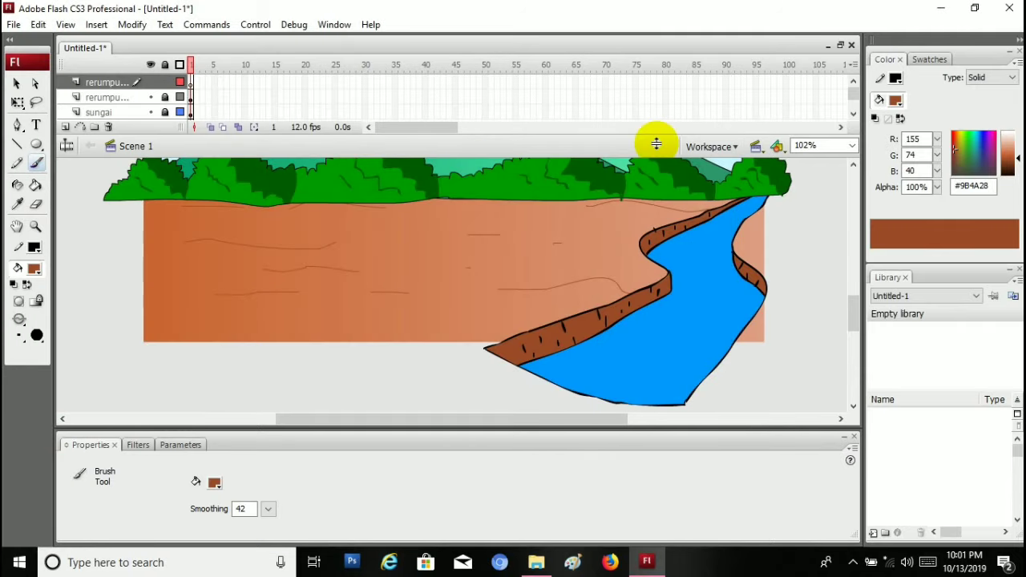
Set the fill color to black and brush a closed, jagged bush outline with two humps over the ground's lower-left corner
click(34, 269)
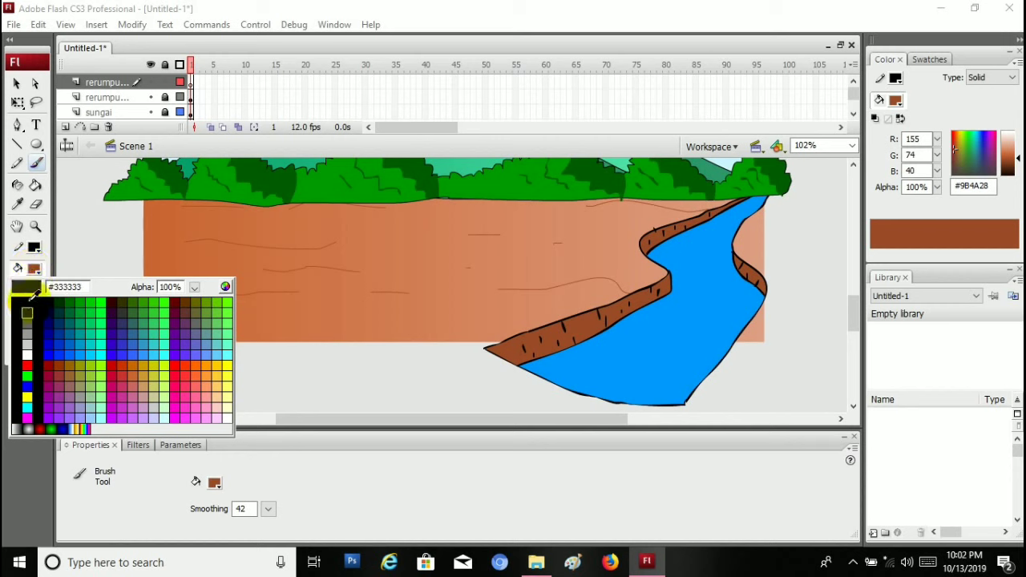
click(26, 303)
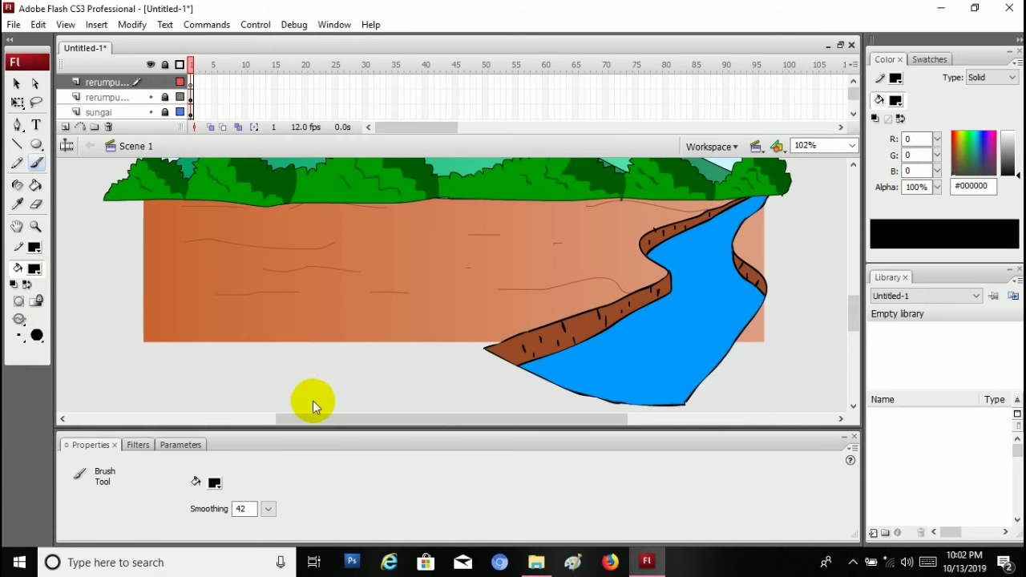
key(ctrl+=)
drag(532, 419, 449, 420)
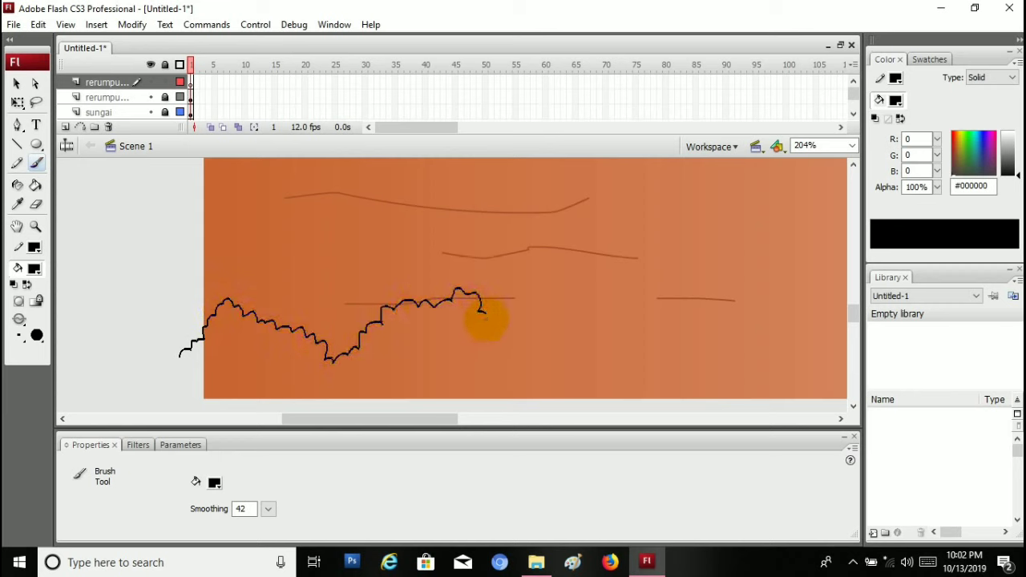
drag(532, 365, 589, 379)
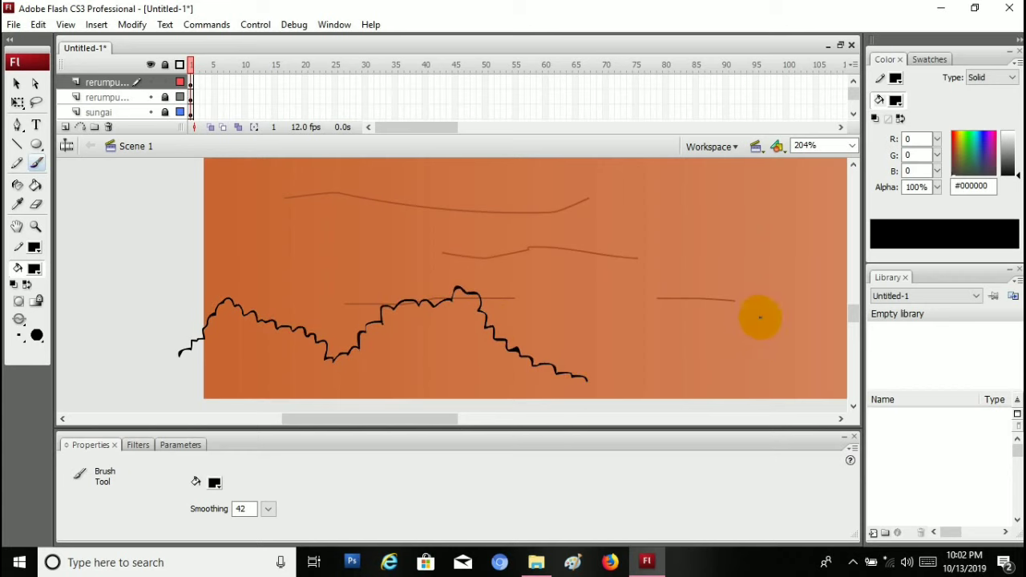
scroll(792, 295, down, 3)
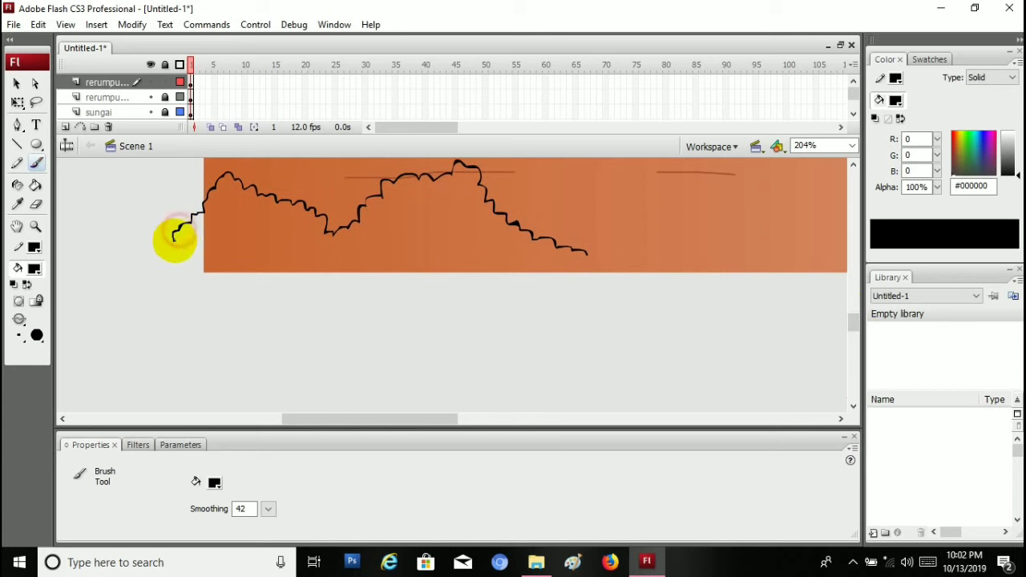
mouse_move(175, 236)
mouse_down()
mouse_move(160, 272)
mouse_move(167, 284)
mouse_move(605, 287)
mouse_up()
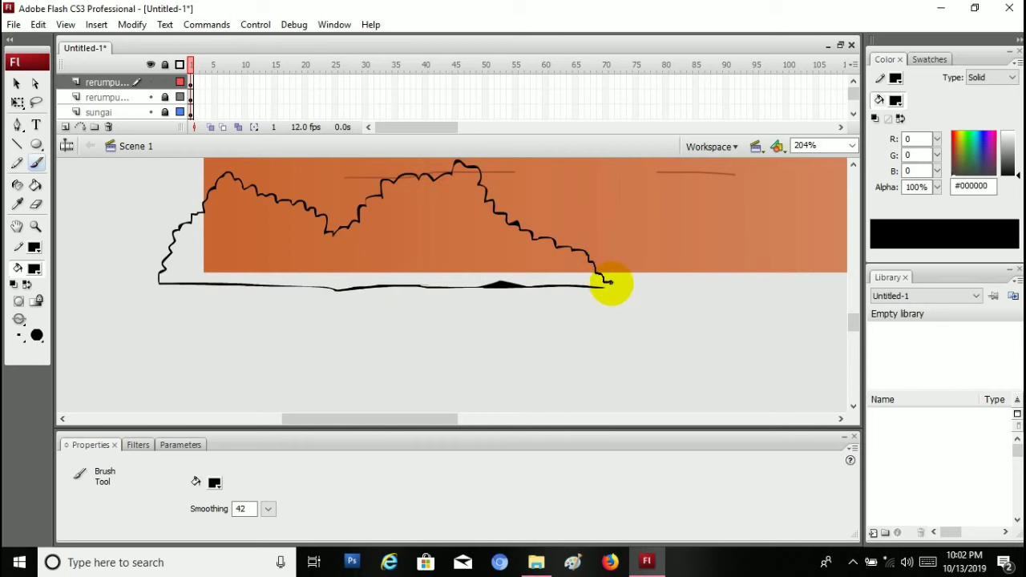
Sample the bright green #009900 from the existing bush row and fill the new bush outline with the Paint Bucket
mouse_move(853, 321)
mouse_down()
mouse_move(852, 298)
mouse_move(853, 308)
mouse_up()
click(32, 269)
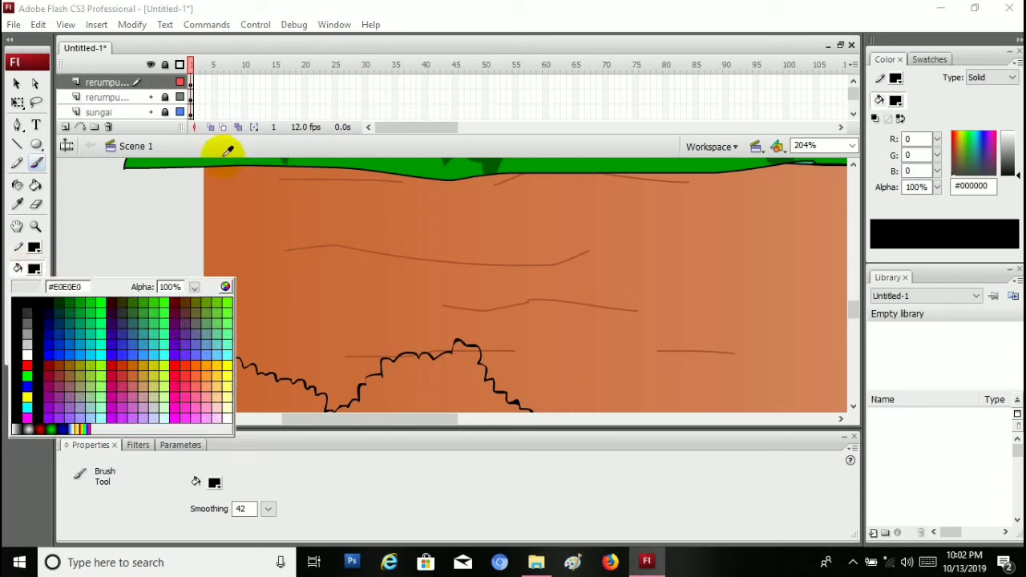
click(200, 165)
click(35, 184)
click(235, 398)
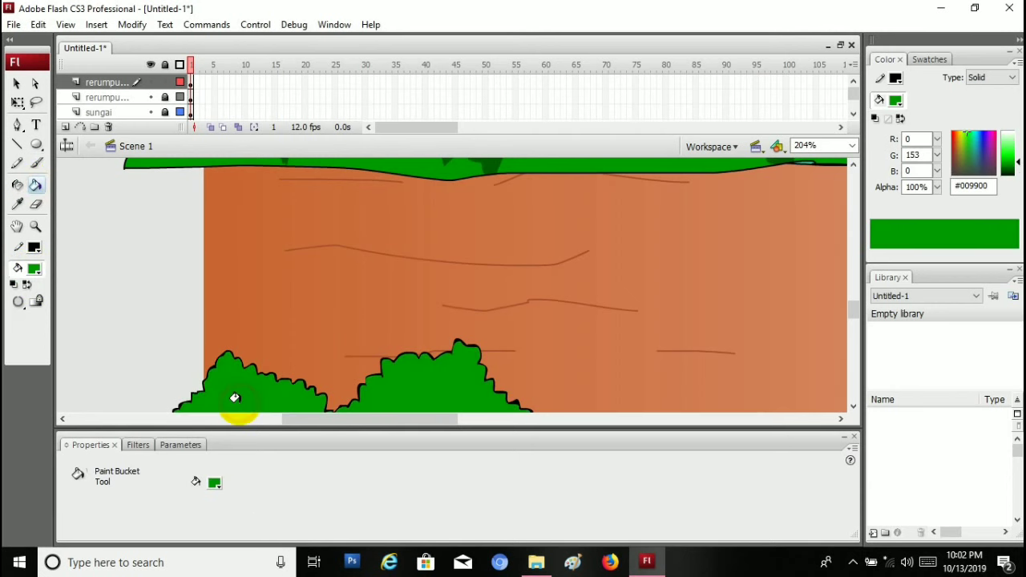
Sample the dark green #025C01, brush jagged shadow borders inside both humps of the new bush and fill their shaded sides
key(ctrl+minus)
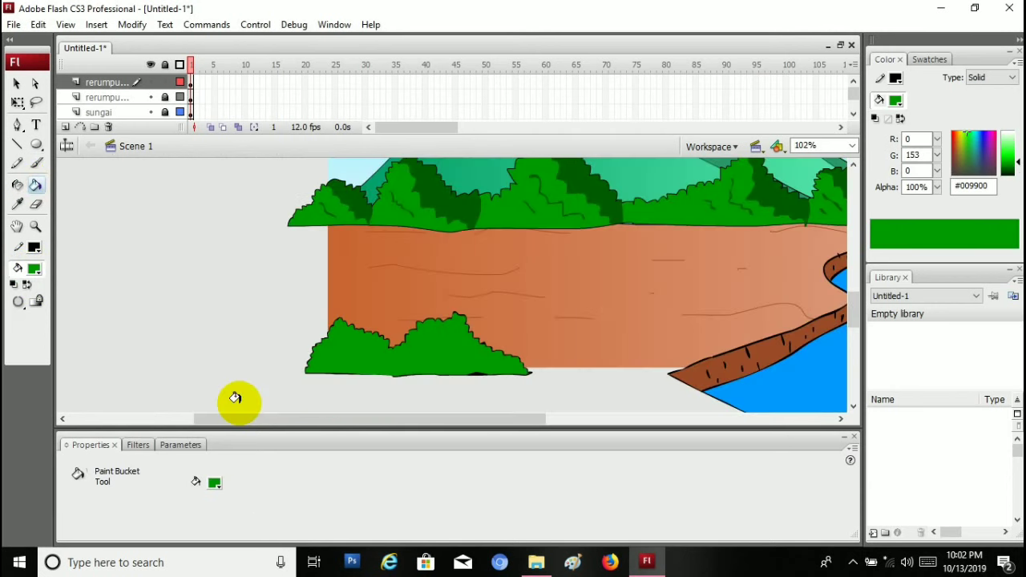
click(32, 270)
click(454, 202)
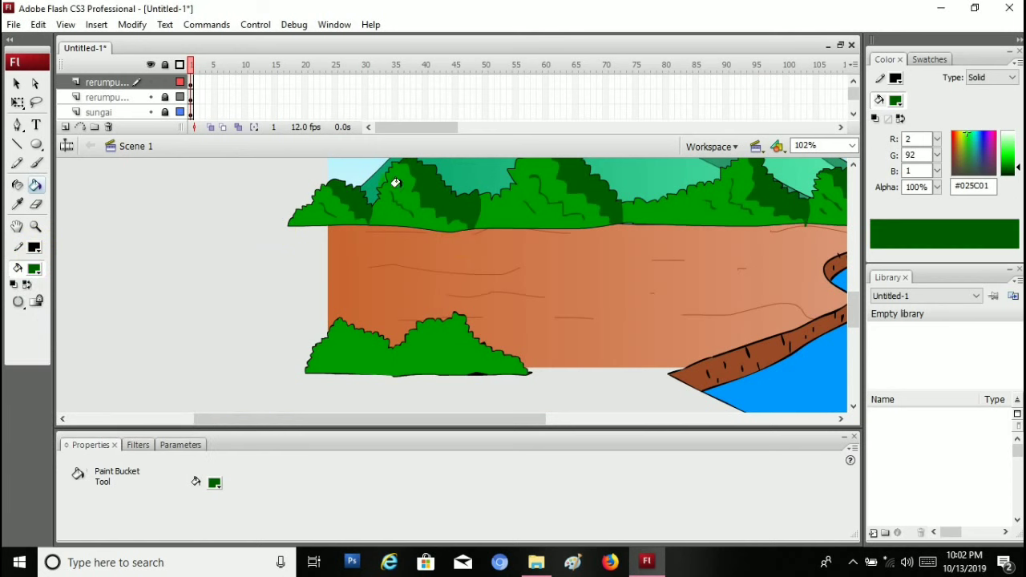
click(36, 164)
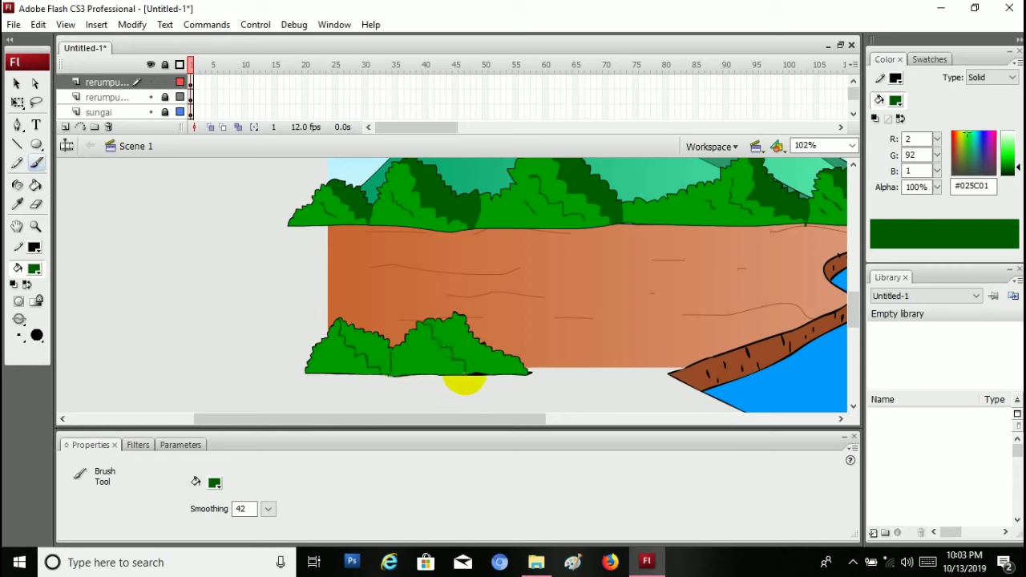
key(k)
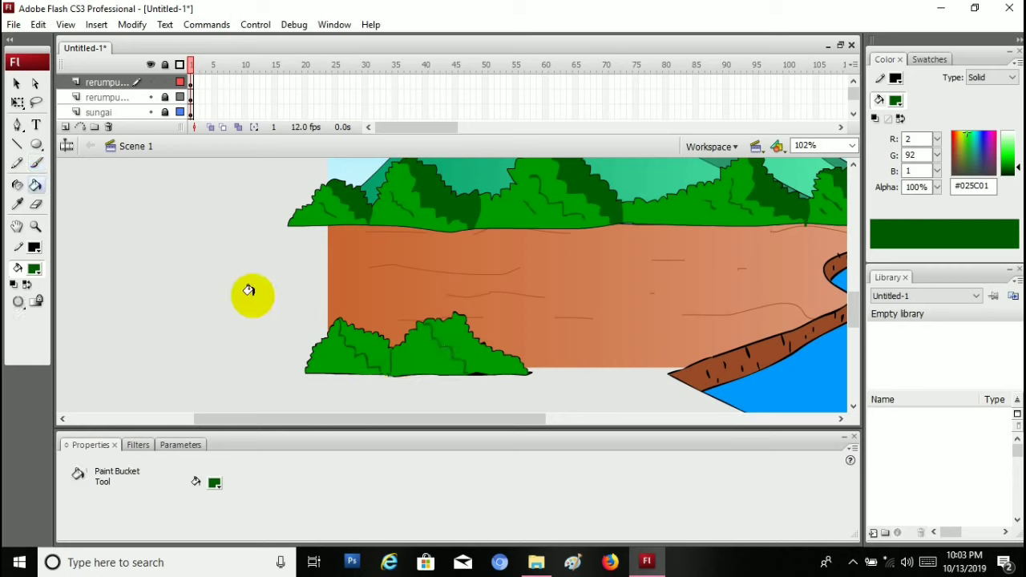
click(362, 338)
key(ctrl+z)
Preview the landscape with the new foreground bush as a test movie, maximize the preview window and close it
key(ctrl+minus)
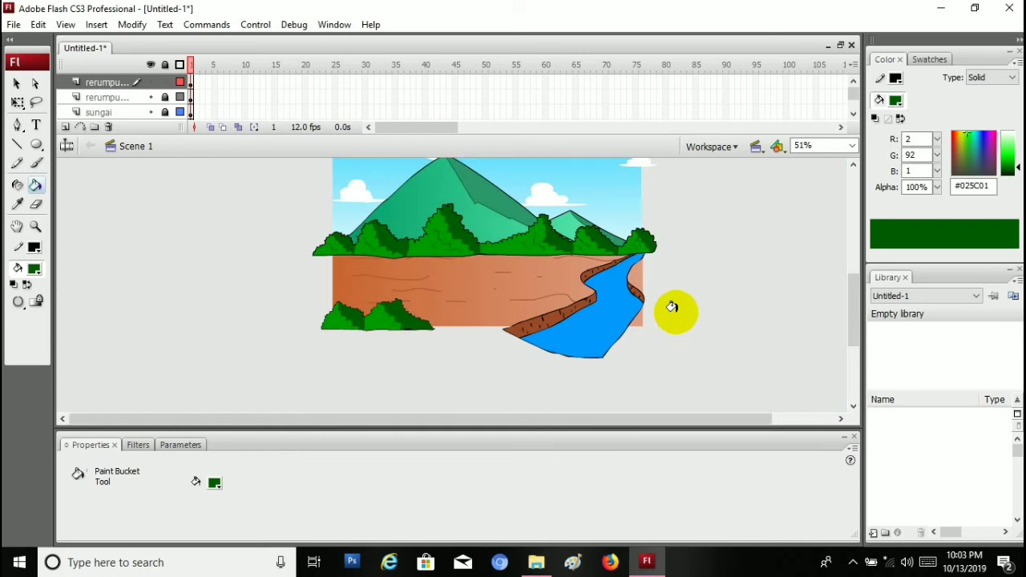
key(ctrl+Return)
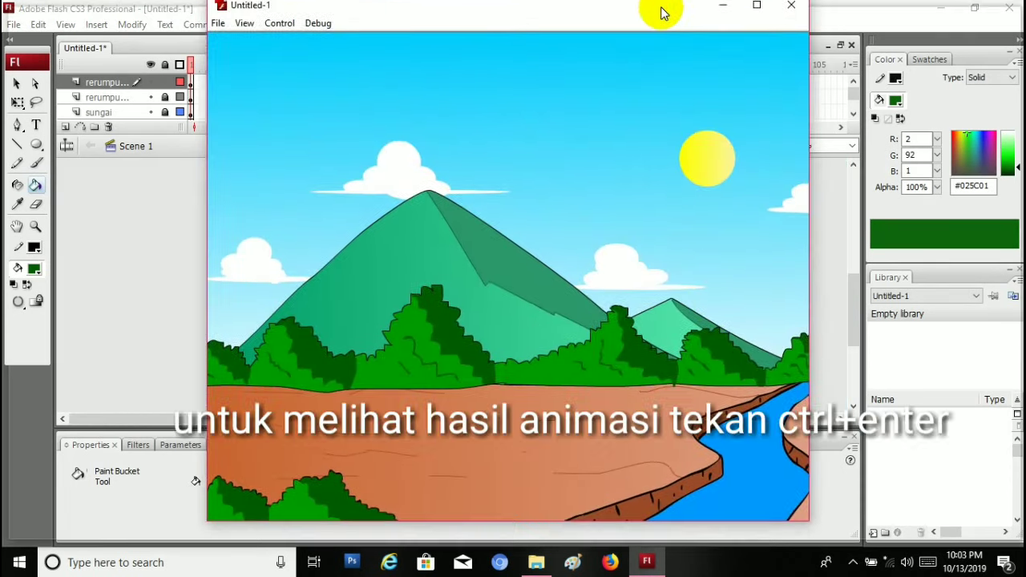
drag(662, 12, 639, 34)
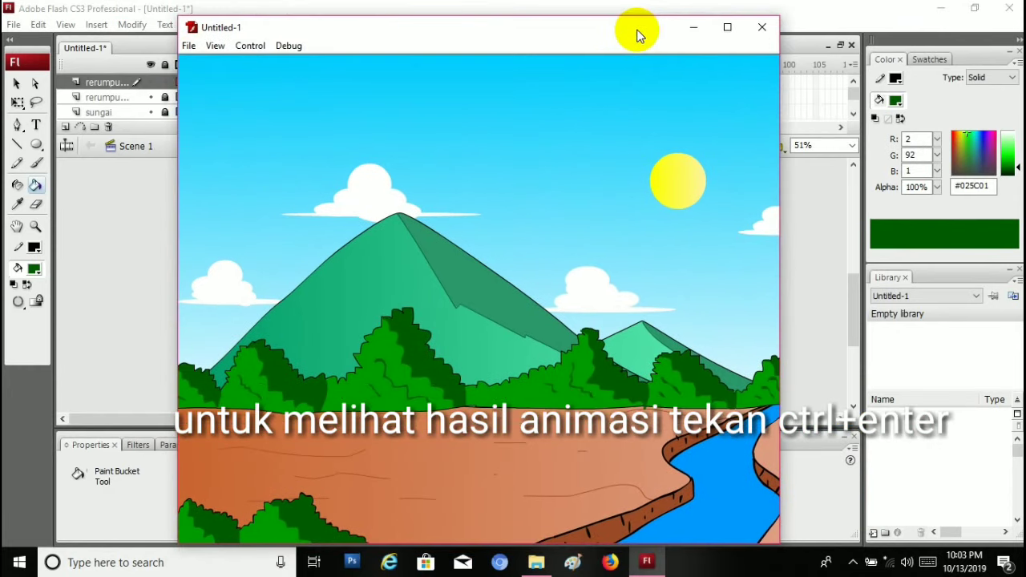
click(726, 32)
click(1009, 8)
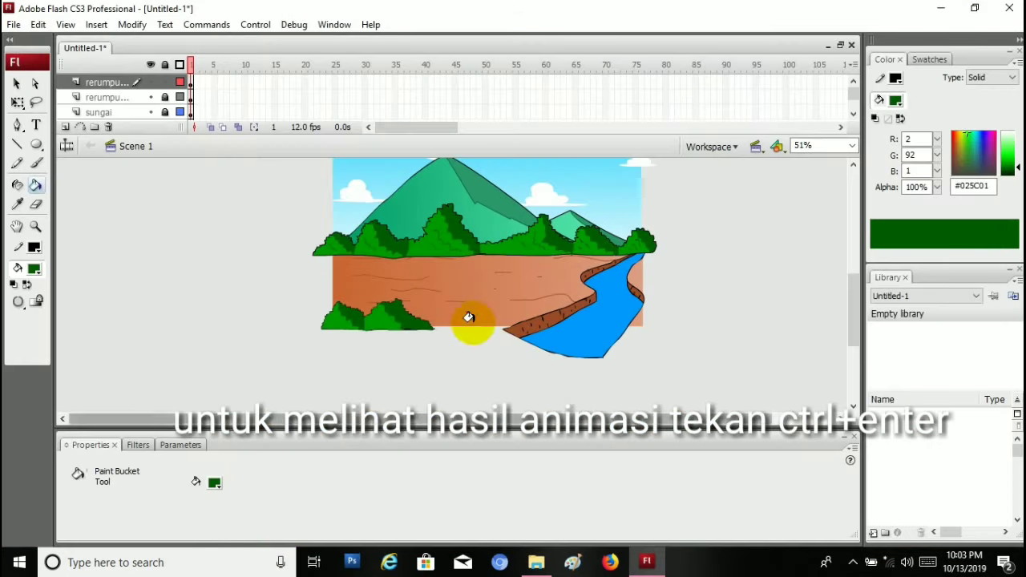
click(464, 217)
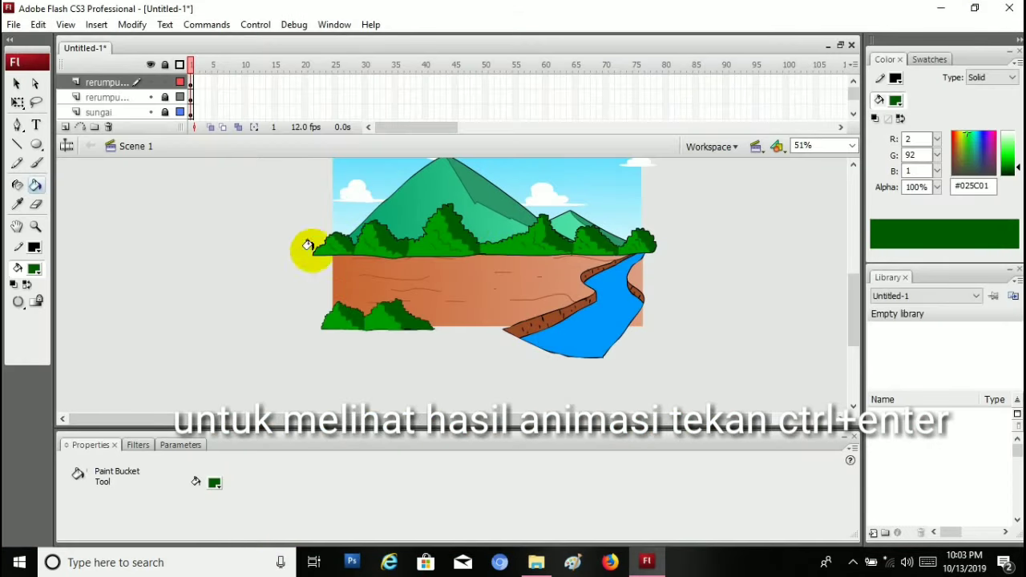